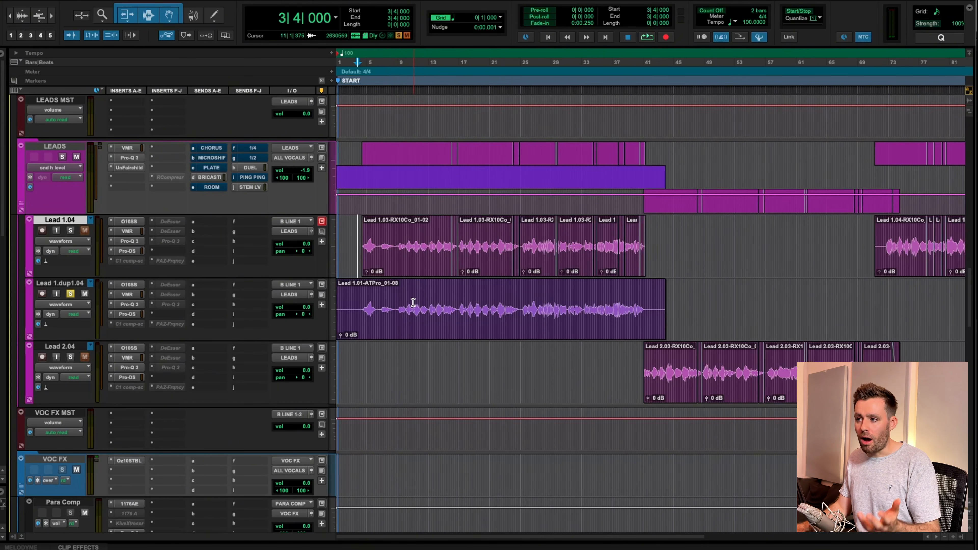
Expand the Lead 1.dup1.04 track to fill the edit area and zoom in on its waveform around bar 10.
left_click(406, 304)
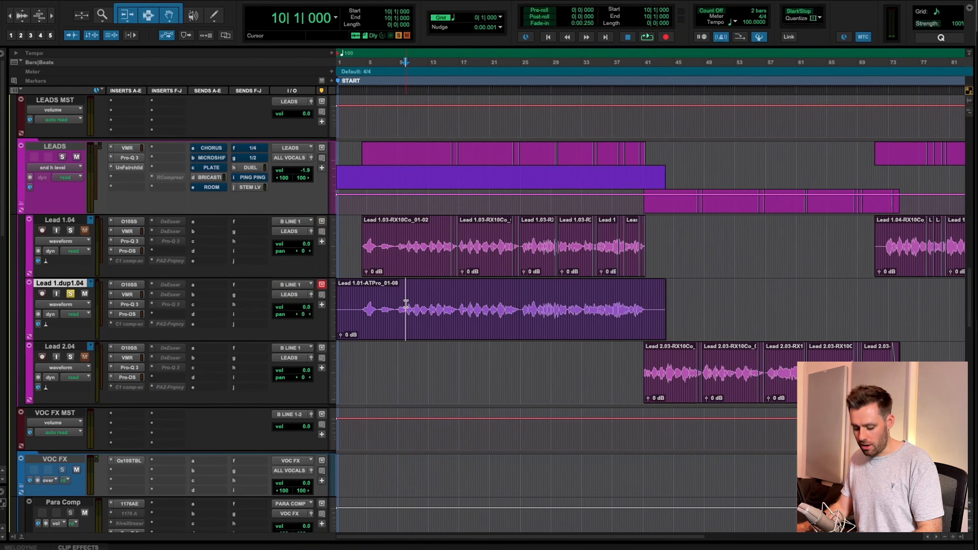
key("e")
left_click(410, 305)
key("t")
key("t")
key("t")
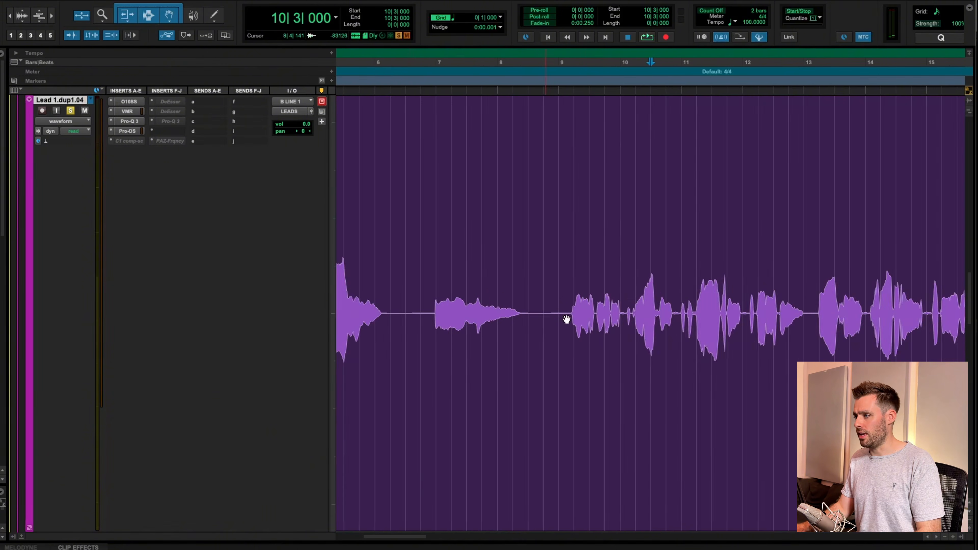
Place the playback position at 8|4|000 on the lead vocal and play the phrase that follows.
scroll(539, 310, "right", 6)
scroll(517, 300, "left", 6)
key("r")
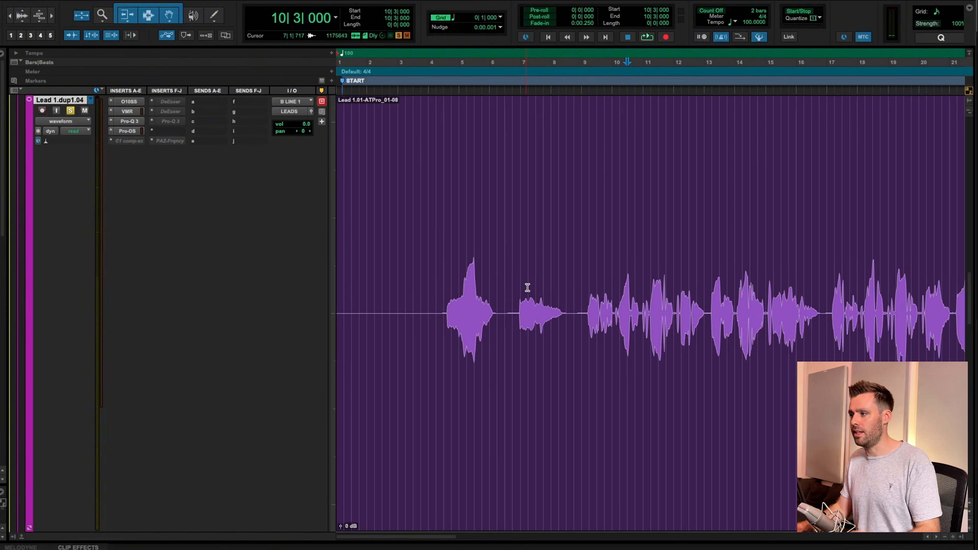
left_click(574, 293)
scroll(574, 294, "right", 2)
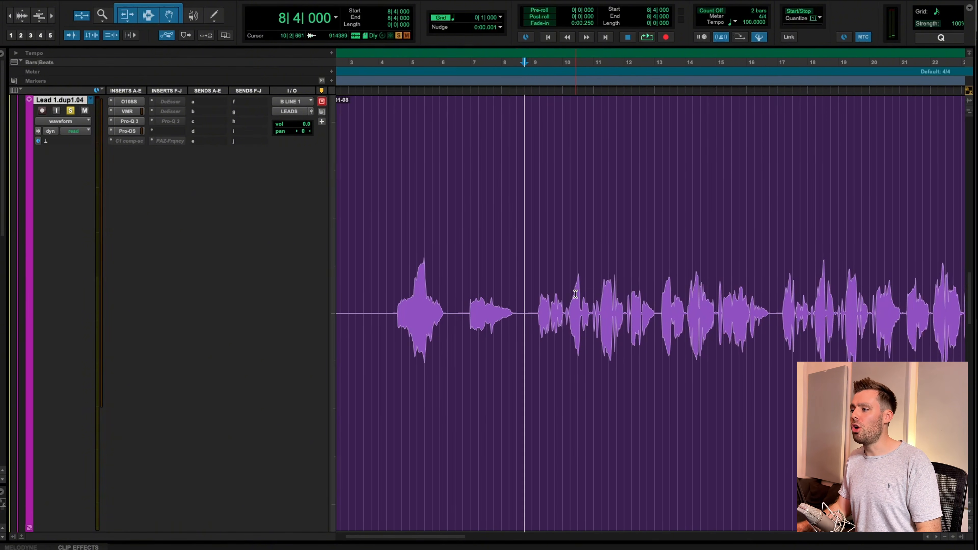
scroll(347, 243, "right", 2)
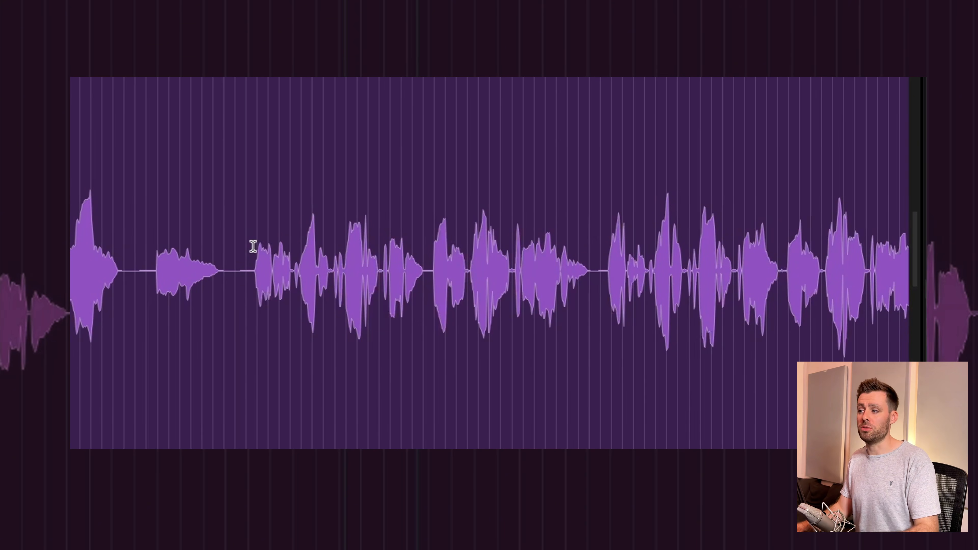
key("space")
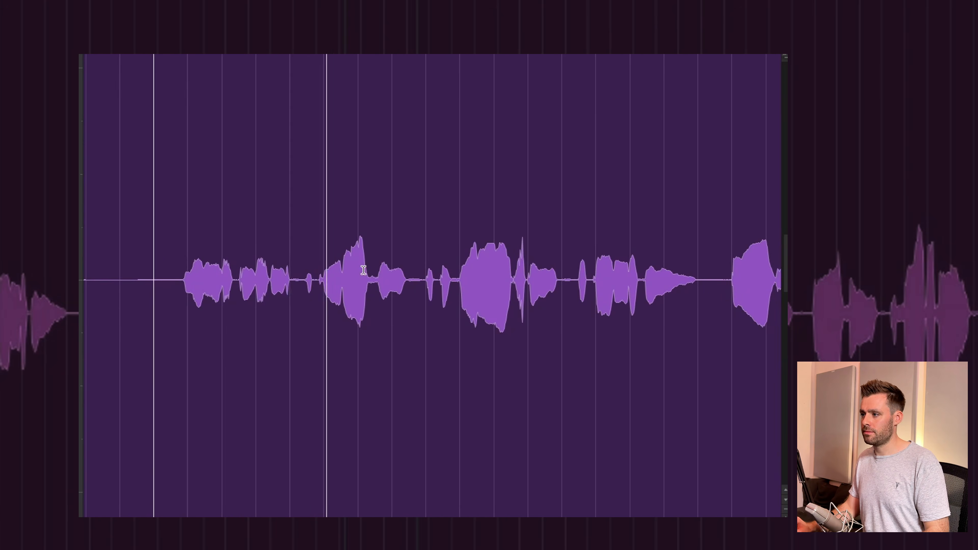
key("space")
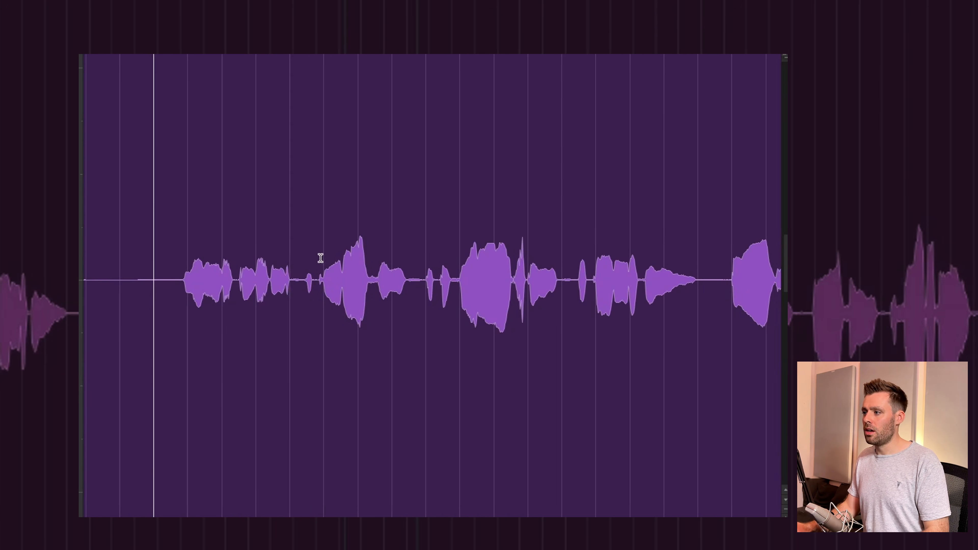
Select short syllables within the vocal phrase, including the quiet one after the first loud peak, and audition them.
left_click_drag(376, 268, 410, 269)
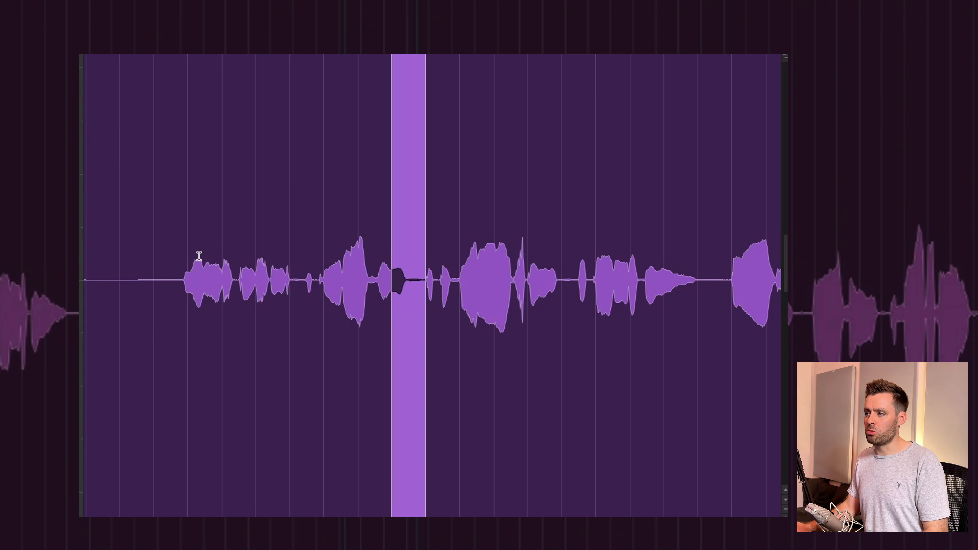
left_click_drag(213, 256, 277, 270)
left_click_drag(373, 270, 415, 274)
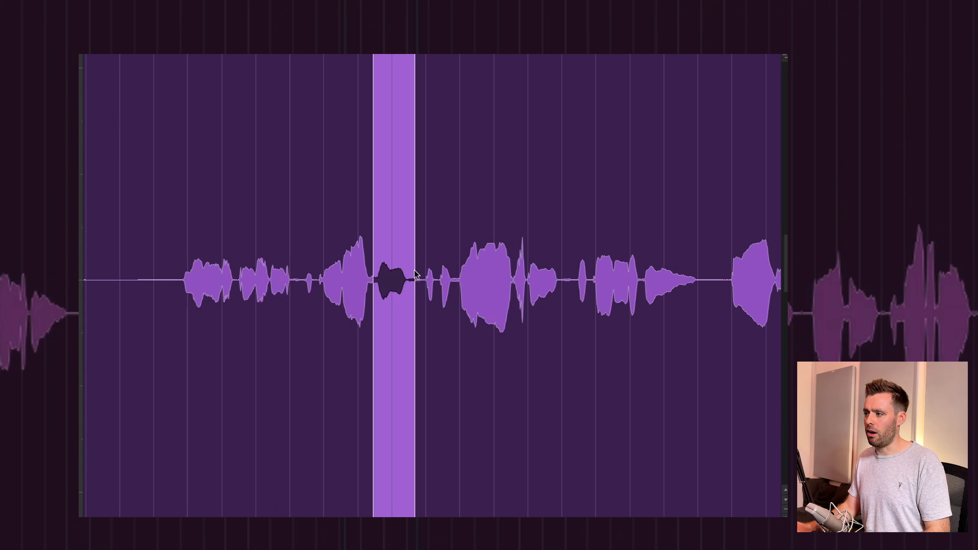
key("space")
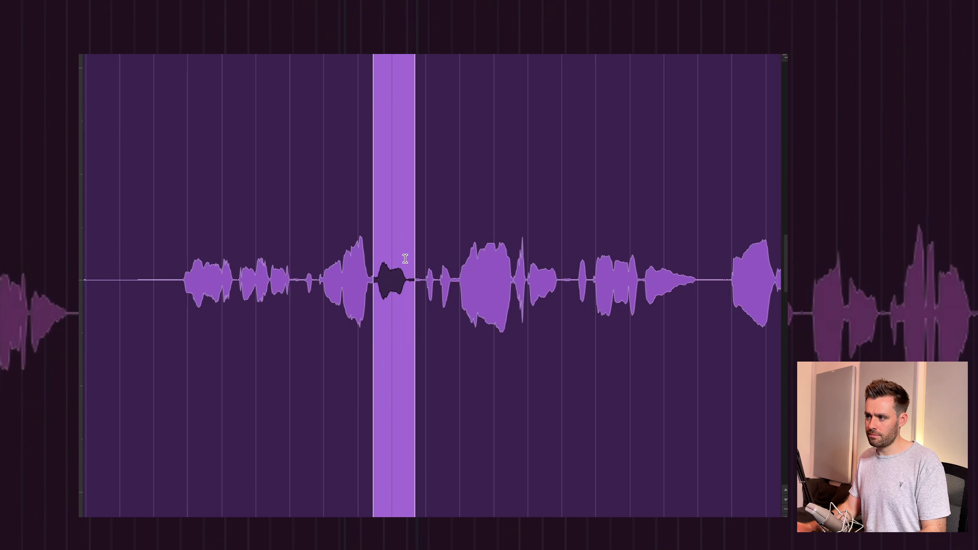
left_click(358, 254)
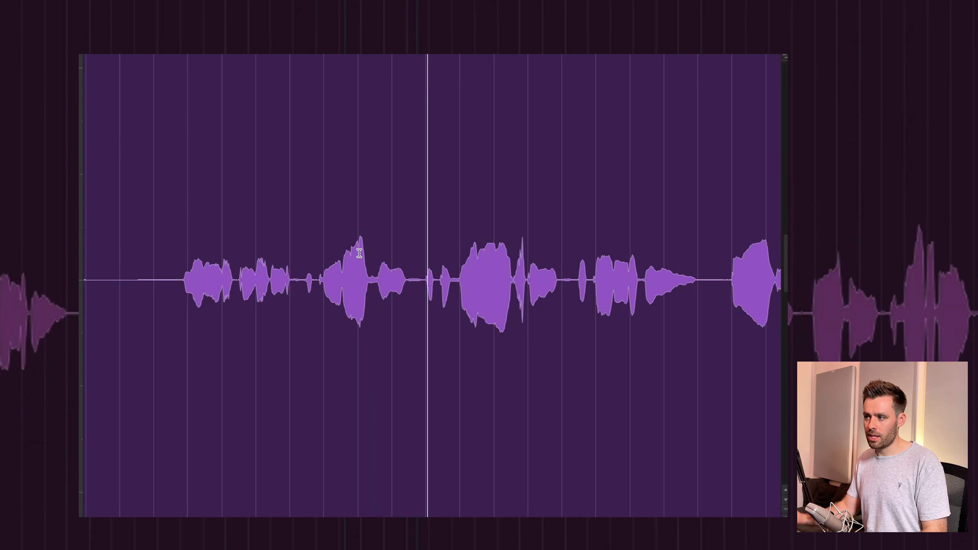
key("space")
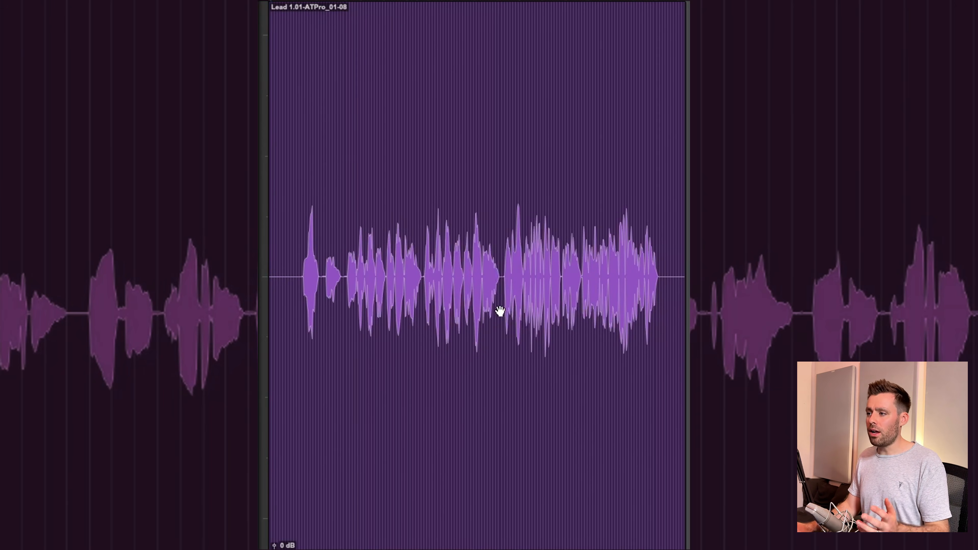
Select the whole Lead 1.01-ATPro_01-08 clip and send it to the RX editor through AudioSuite.
left_click(450, 310)
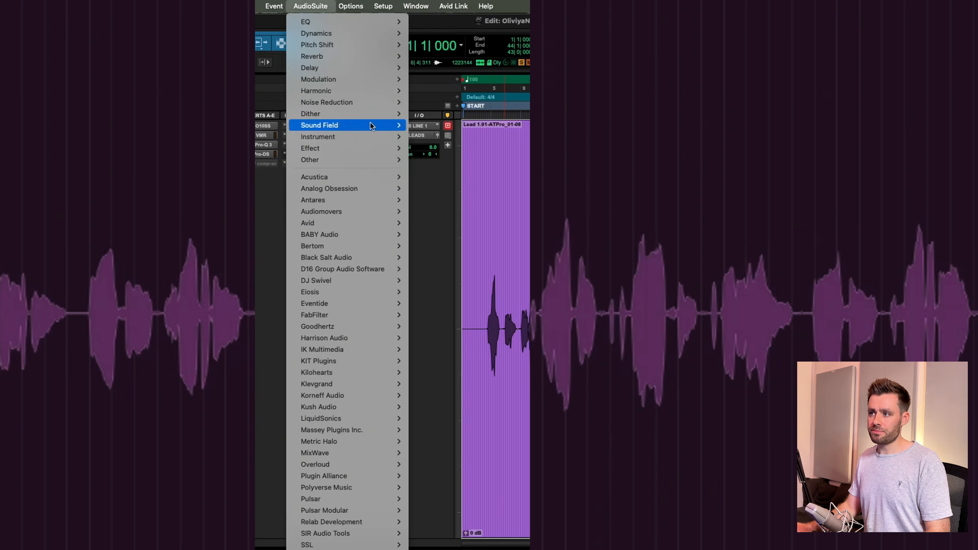
mouse_move(311, 103)
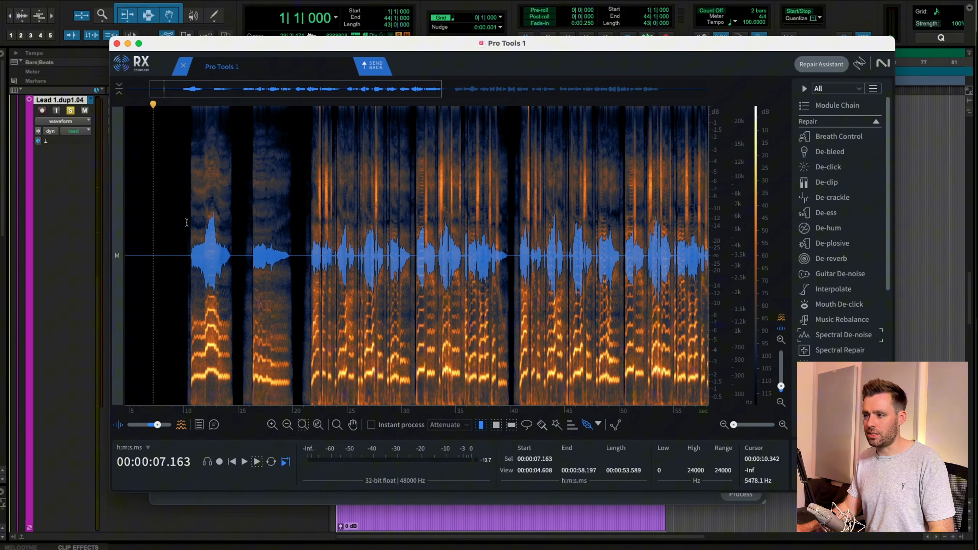
Play the vocal from 8 seconds in RX and examine the spectrogram of the phrase between about 20 and 27 seconds.
left_click(186, 223)
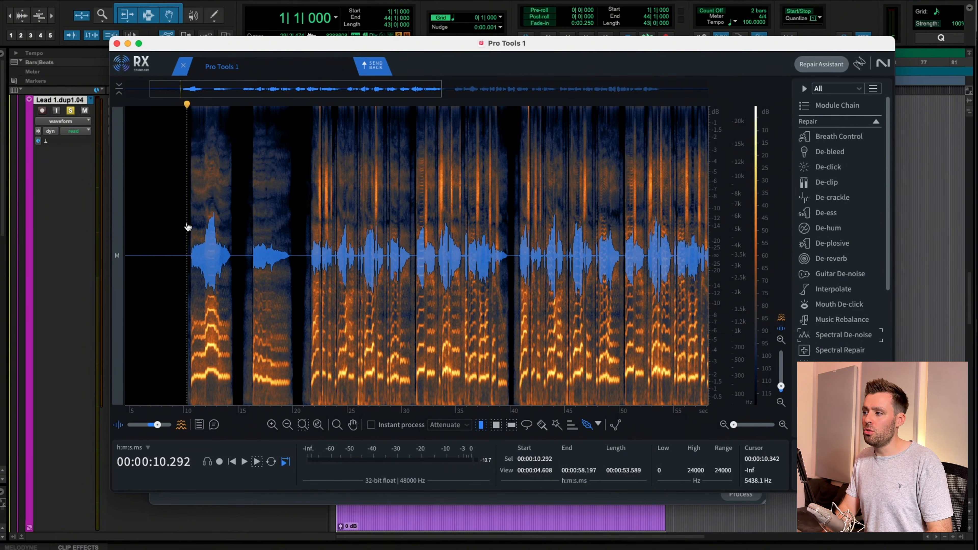
key("super+equal")
scroll(196, 187, "right", 5)
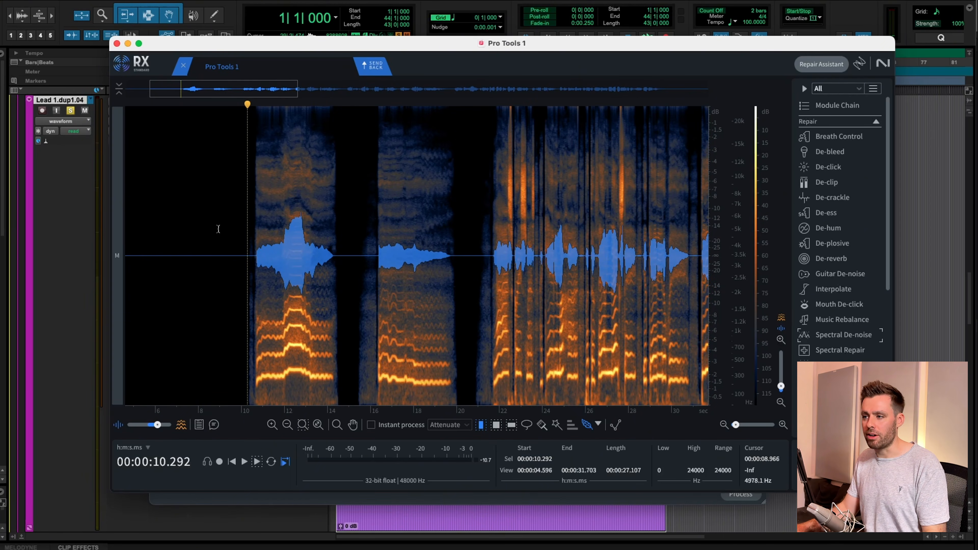
scroll(219, 229, "right", 1)
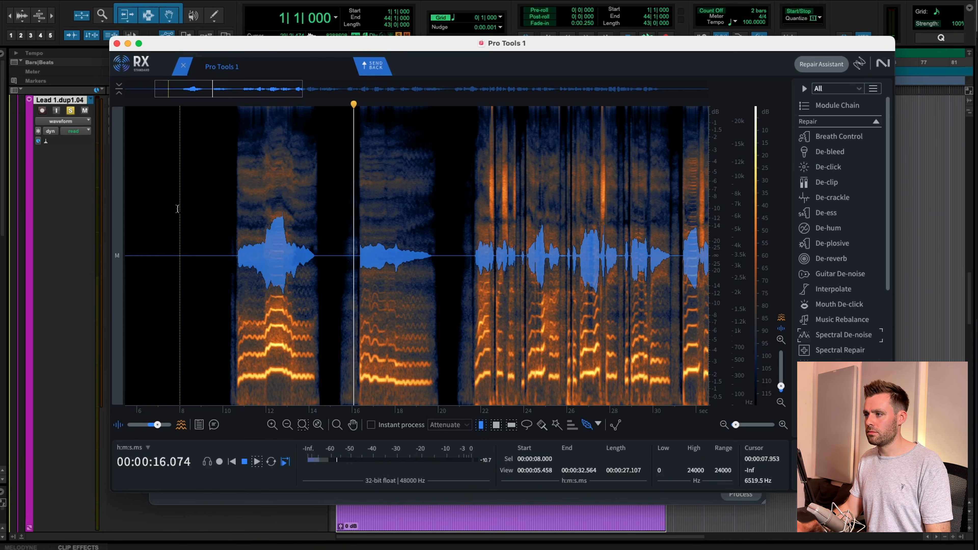
key("super+equal")
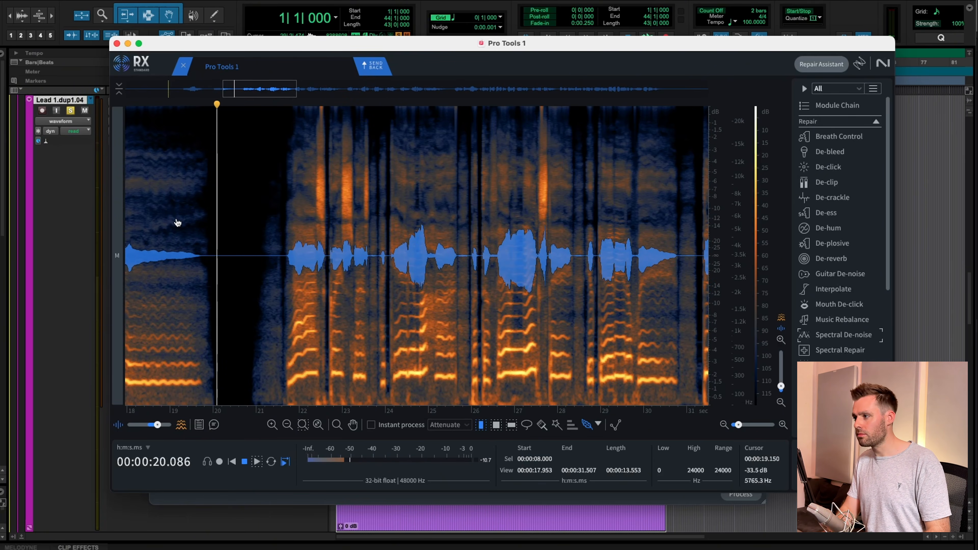
key("super+equal")
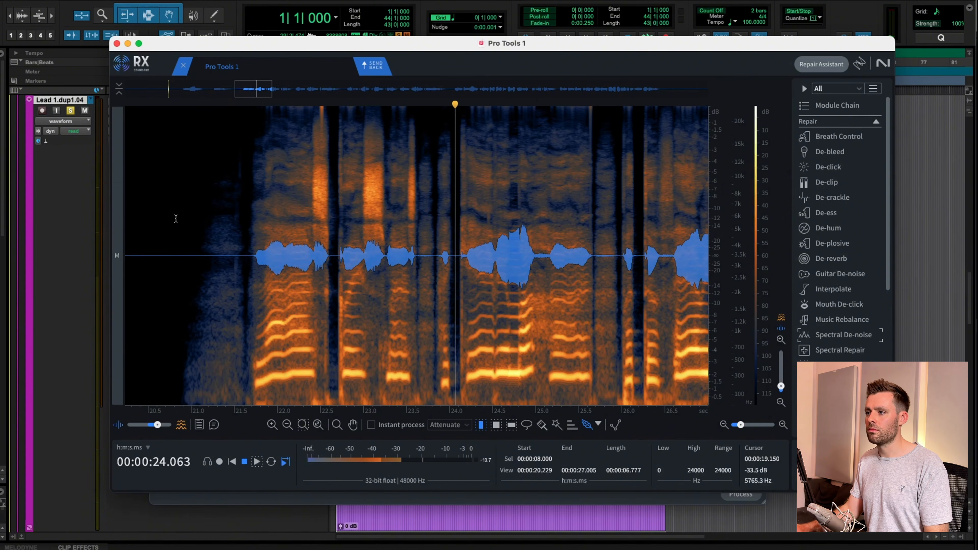
key("space")
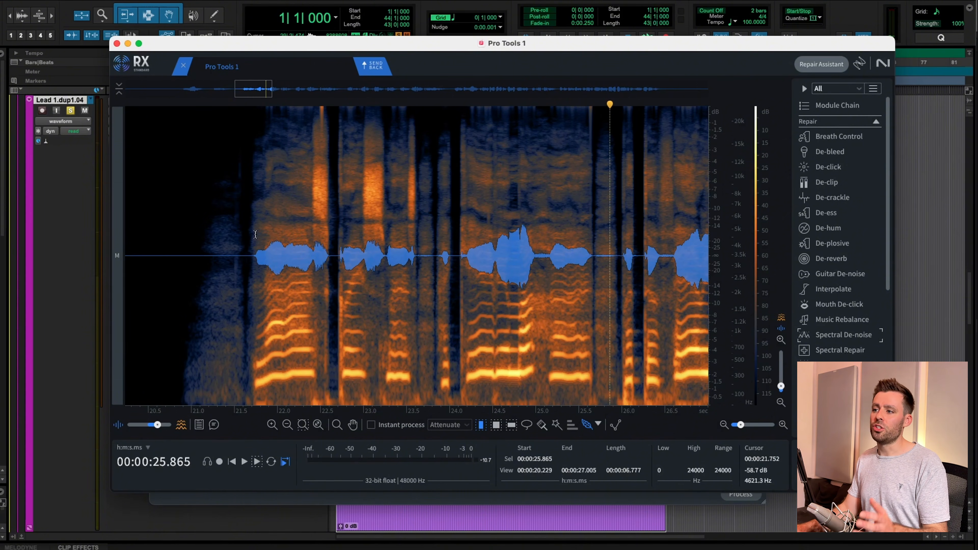
Open the De-ess module and focus the spectrogram on the first sibilant near 22.4 seconds.
left_click(255, 231)
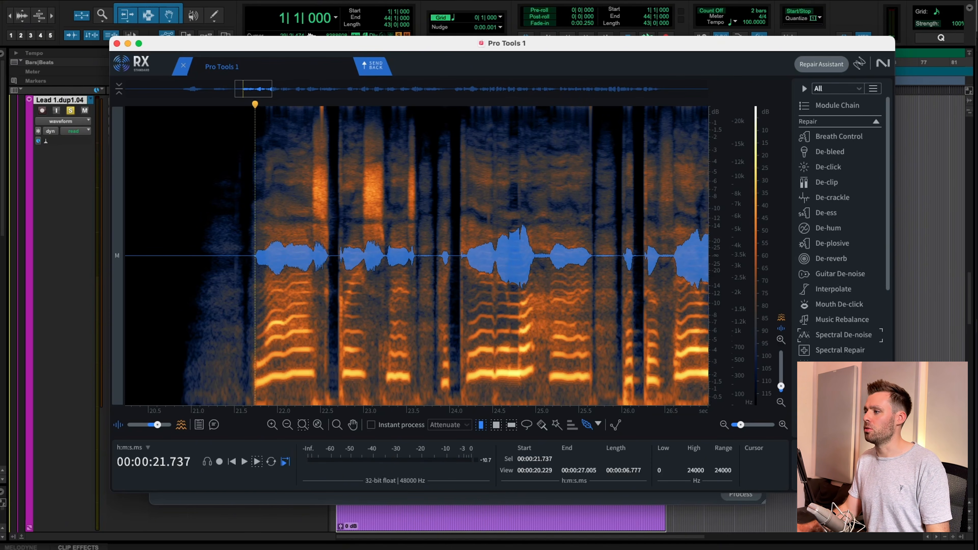
left_click(832, 212)
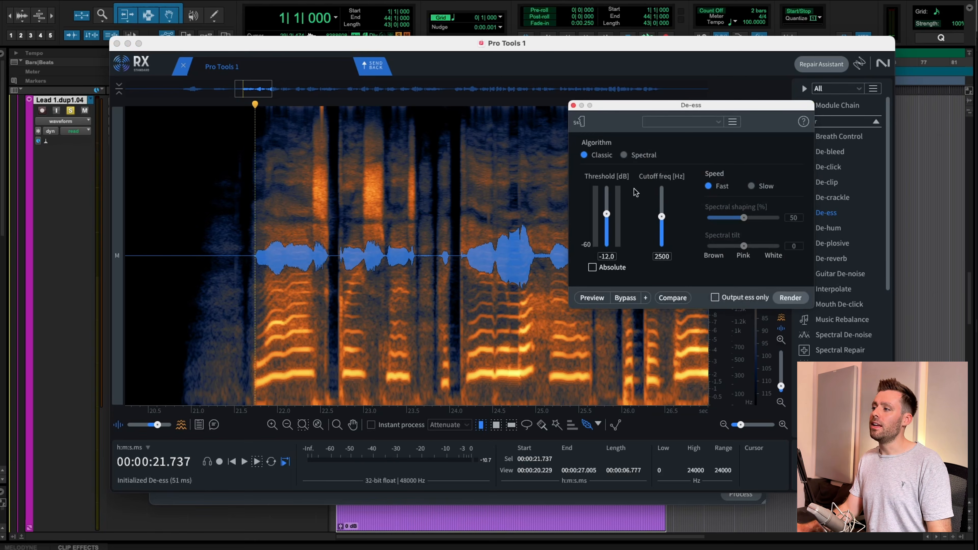
left_click(311, 217)
key("super+Up")
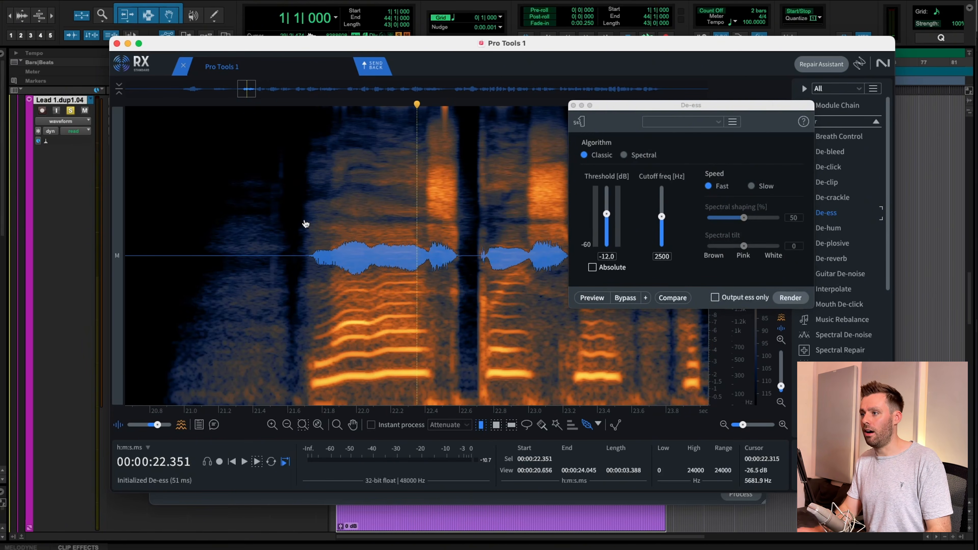
scroll(266, 219, "right", 3)
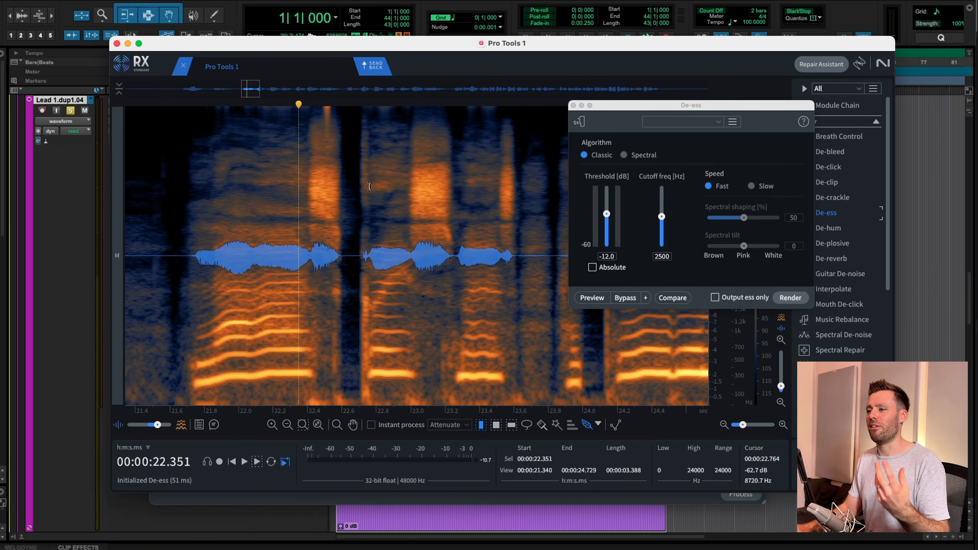
Select the sibilant from 22.400 to 22.600 seconds, audition it and render De-ess on it.
left_click_drag(339, 184, 309, 220)
key("space")
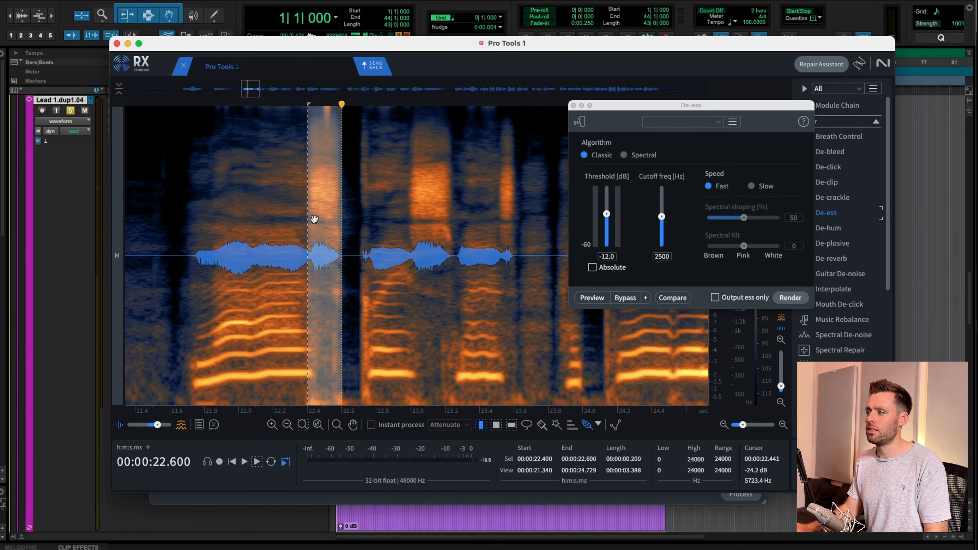
key("space")
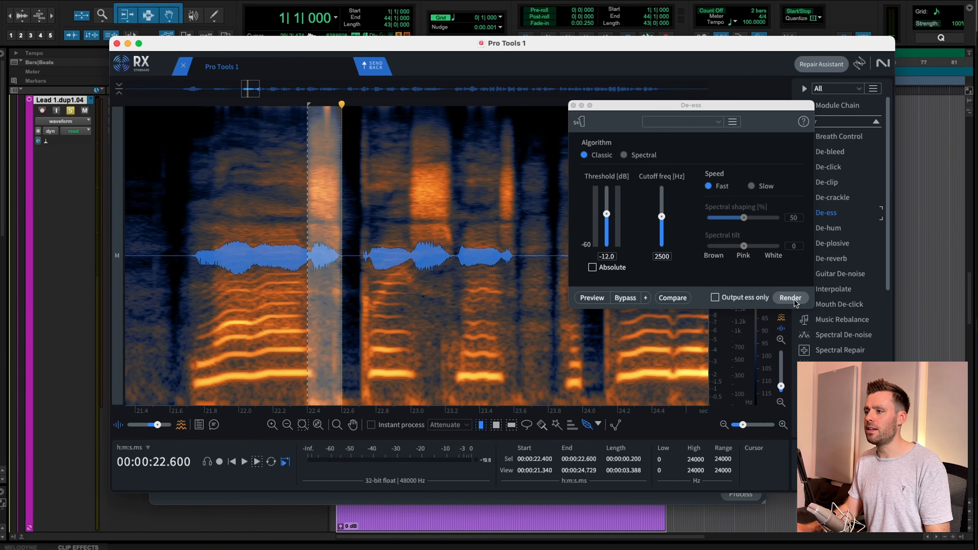
left_click(793, 299)
Play the phrase from 21.600 seconds to check the first processed sibilant and locate the next harsh one.
scroll(173, 185, "up", 2)
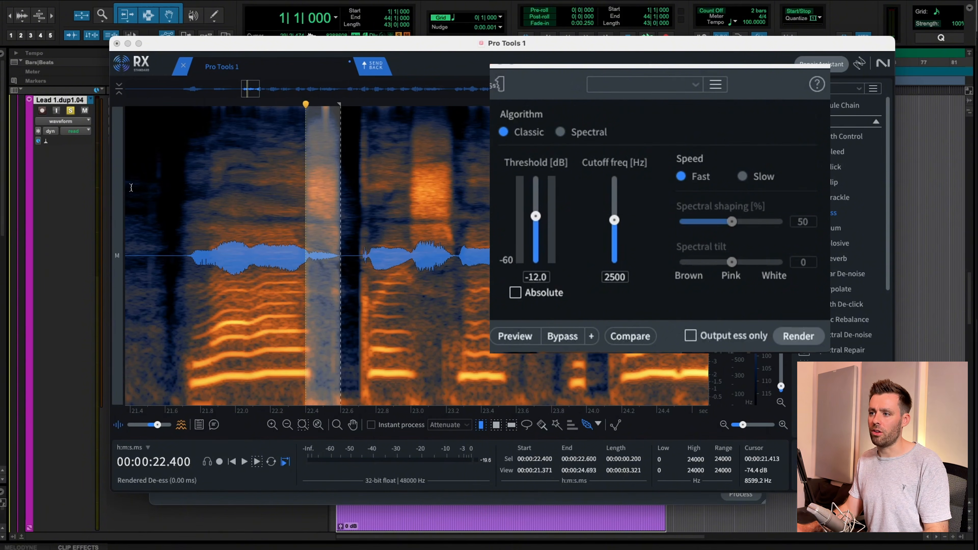
left_click(177, 197)
scroll(312, 245, "down", 1)
key("space")
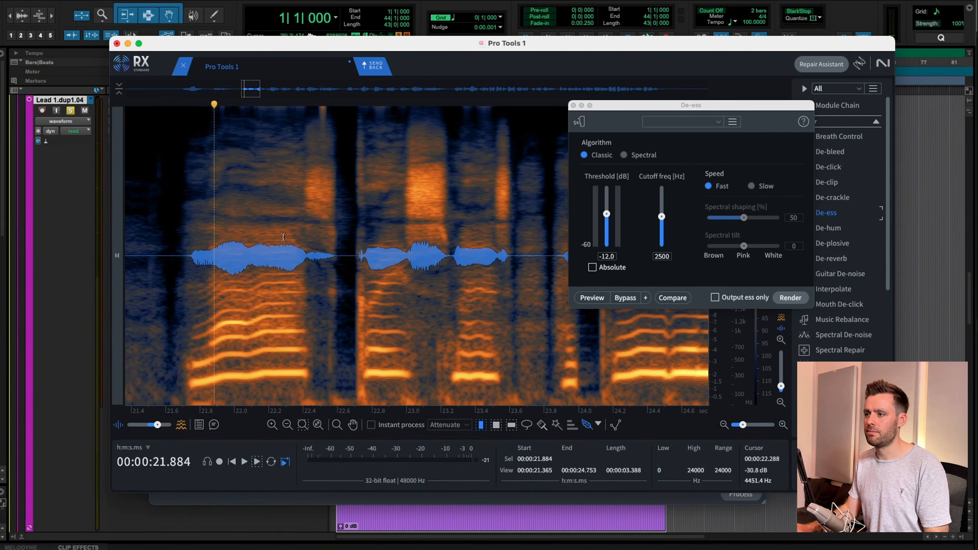
left_click(165, 218)
key("space")
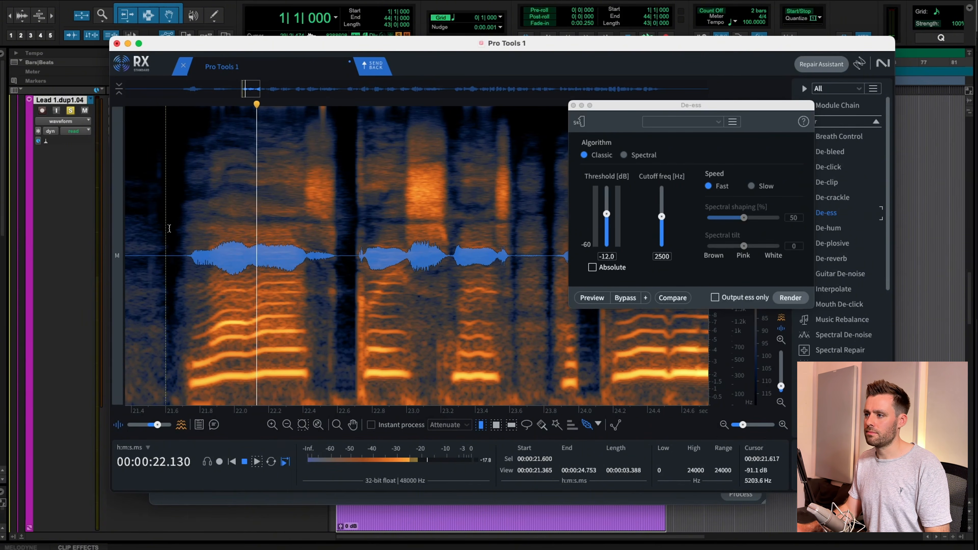
key("space")
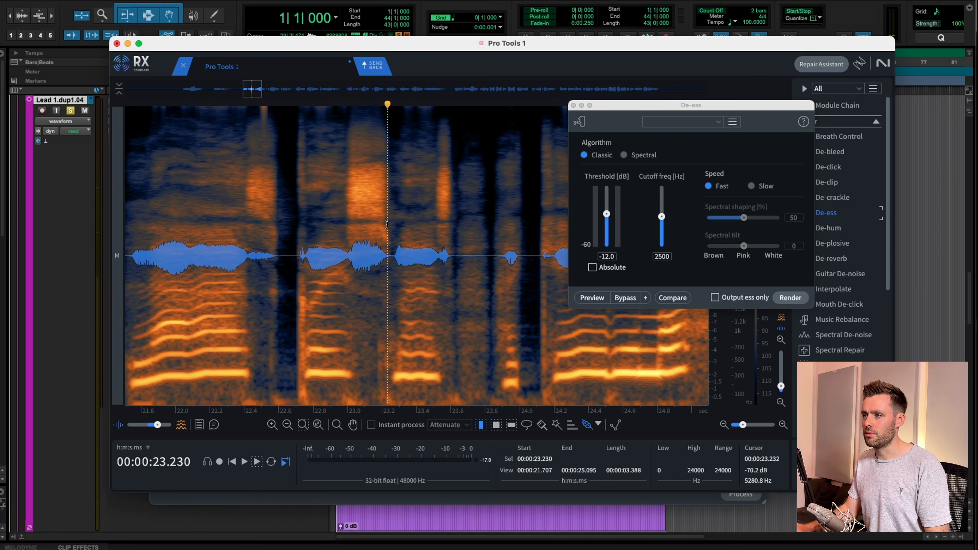
Render De-ess on the sibilant from 23.000 to 23.230 seconds and check it by playing from 22.360 seconds.
left_click_drag(388, 254, 349, 253)
left_click(800, 298)
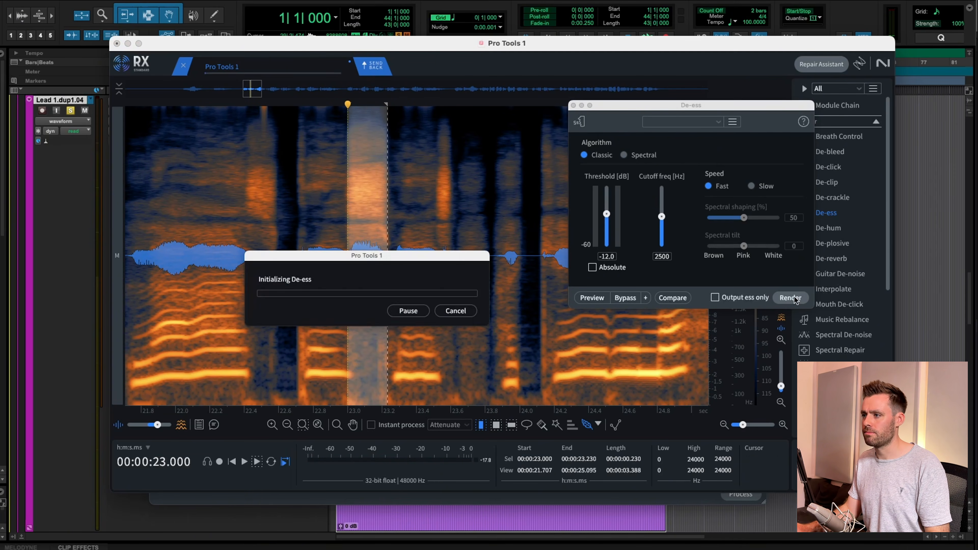
left_click(238, 204)
key("space")
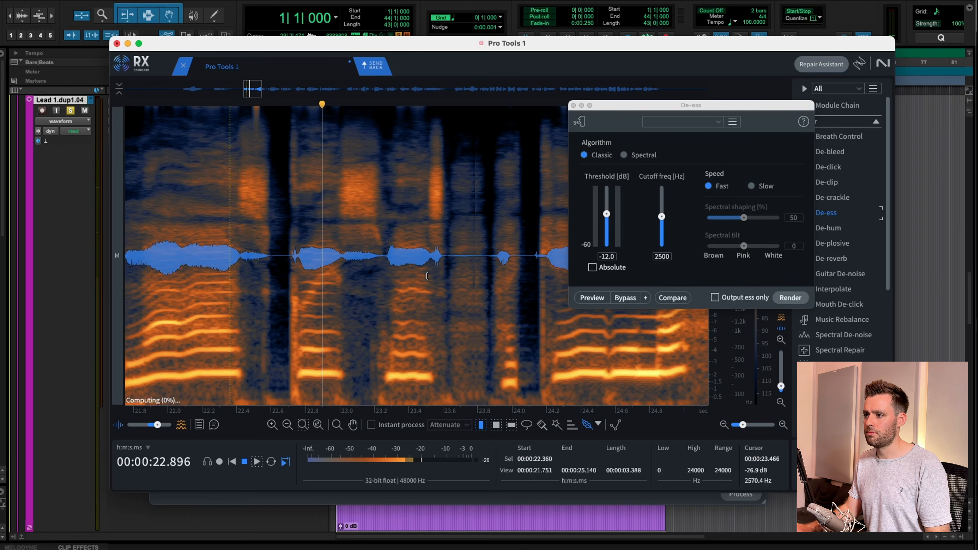
key("space")
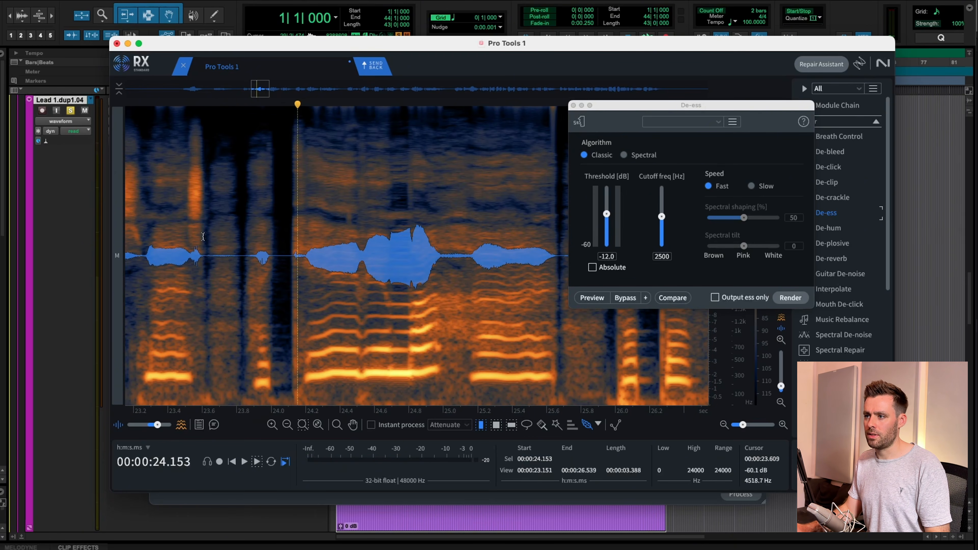
Render De-ess on the short sibilant from 23.523 to 23.600 seconds and play back from 23.339 seconds.
left_click_drag(203, 236, 189, 238)
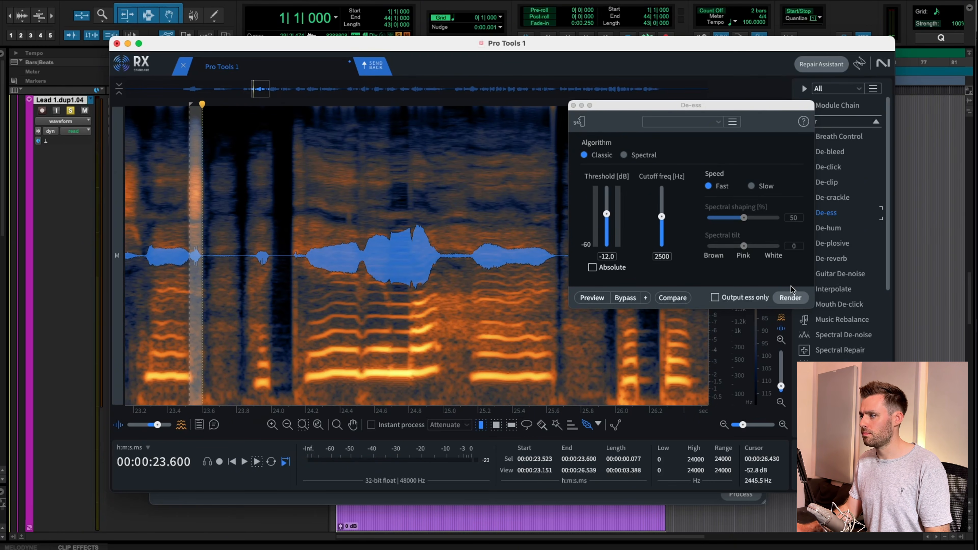
left_click(790, 297)
left_click(158, 222)
key("space")
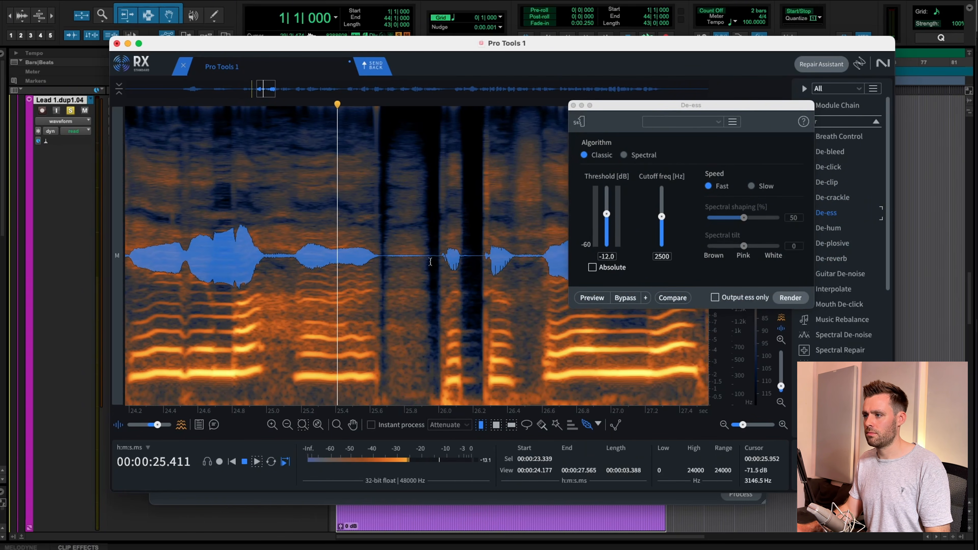
Replay the phrase from 25.153 seconds to locate the click at the end of the note.
key("space")
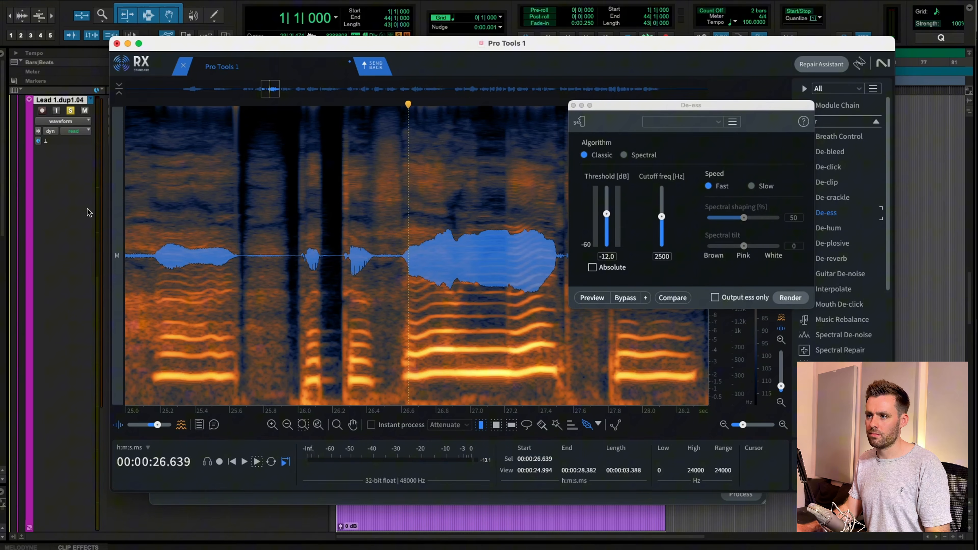
left_click(155, 206)
key("space")
key("space")
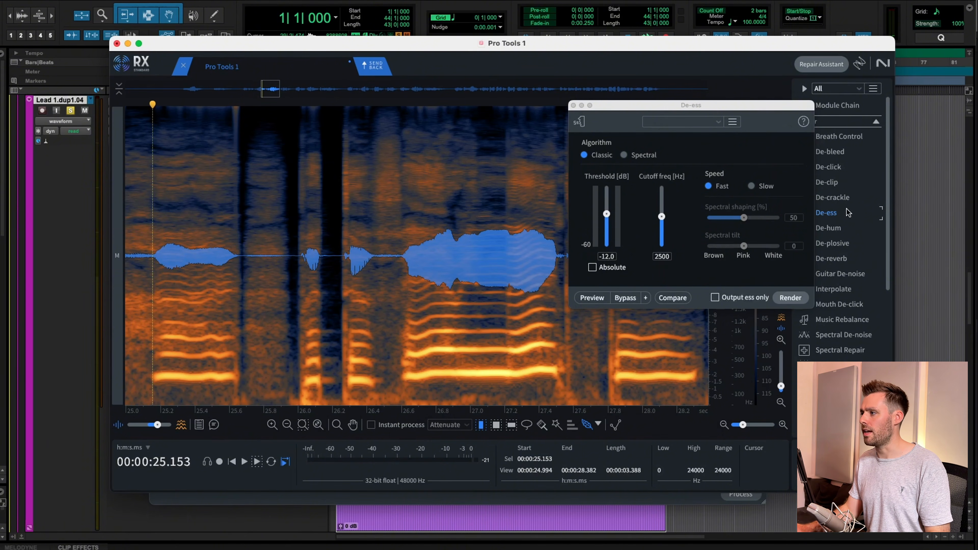
Render De-click on the click from 25.620 to 25.656 seconds and check it by playing from 25.093 seconds.
left_click(832, 168)
left_click_drag(239, 137, 233, 142)
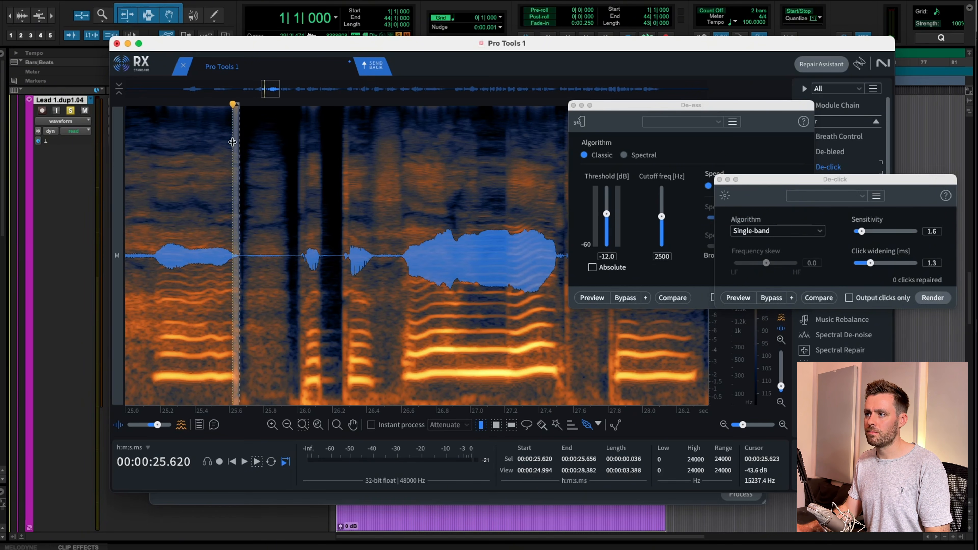
left_click(940, 299)
left_click(142, 156)
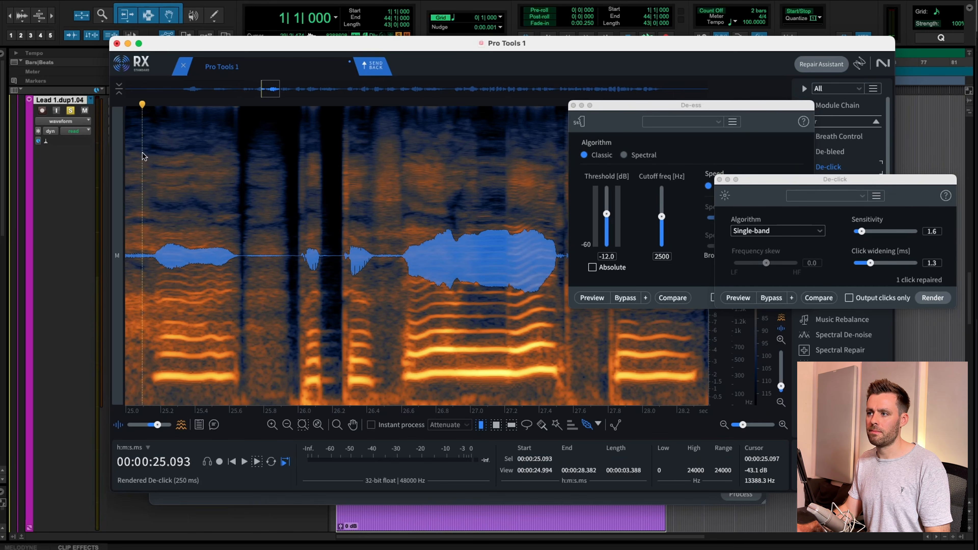
key("space")
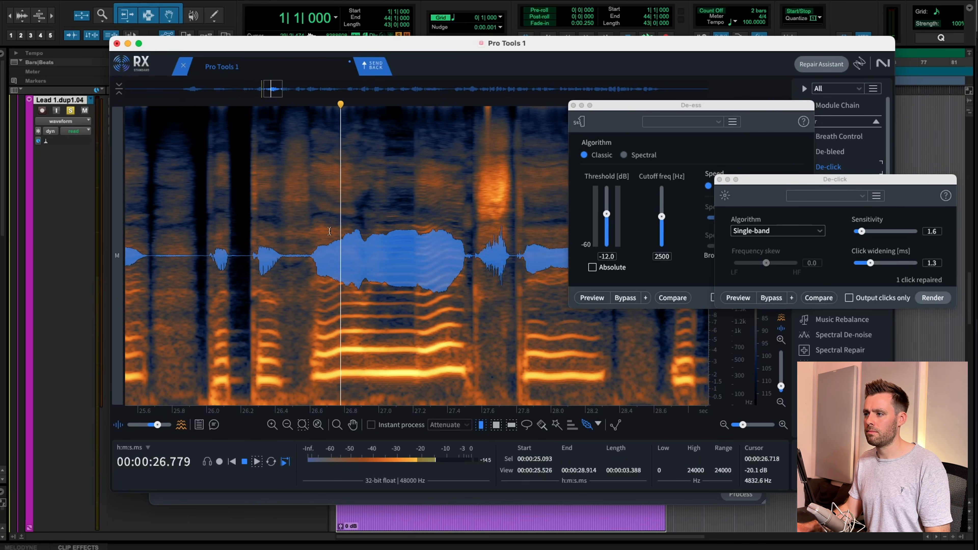
key("space")
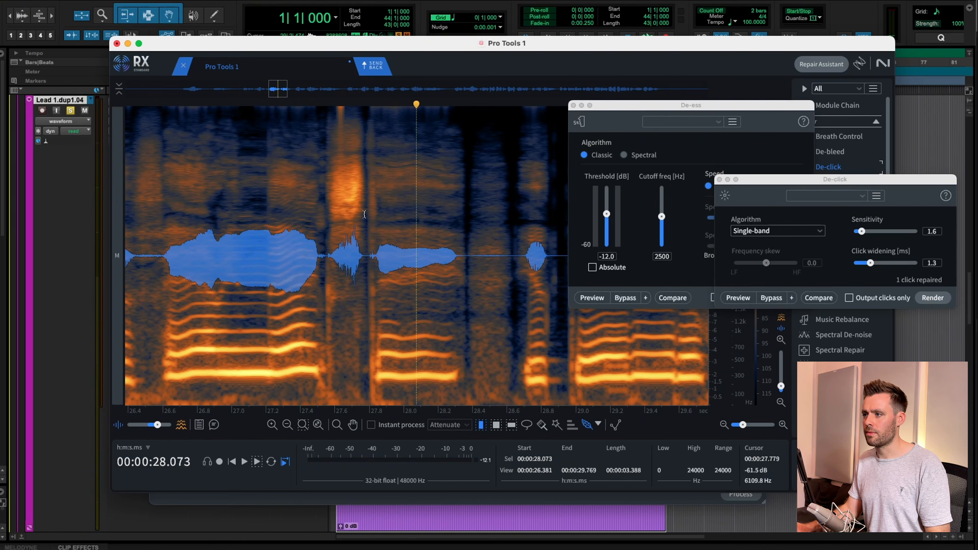
Audition the sibilant from 27.553 to 27.774 seconds, render De-ess on it and play back from 26.930 seconds.
left_click_drag(364, 214, 327, 247)
key("space")
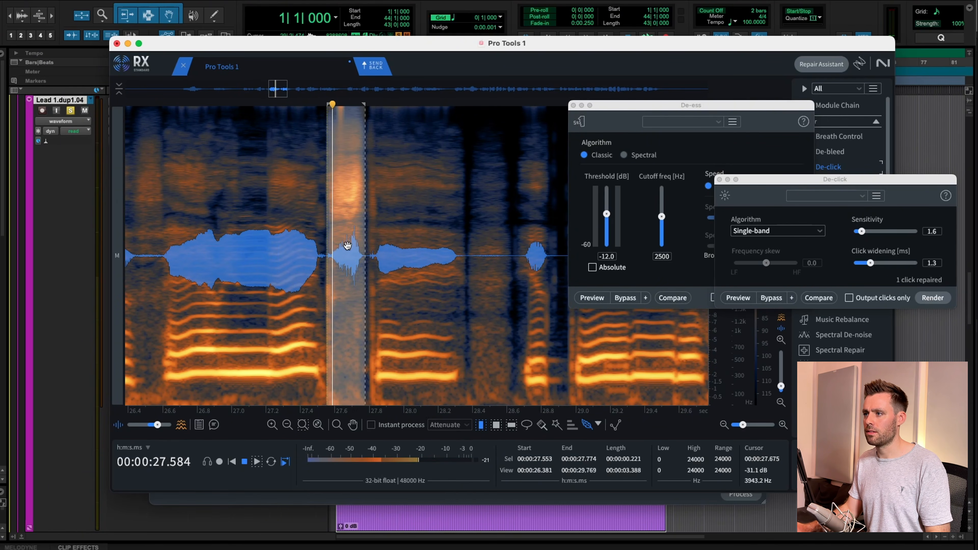
left_click(699, 277)
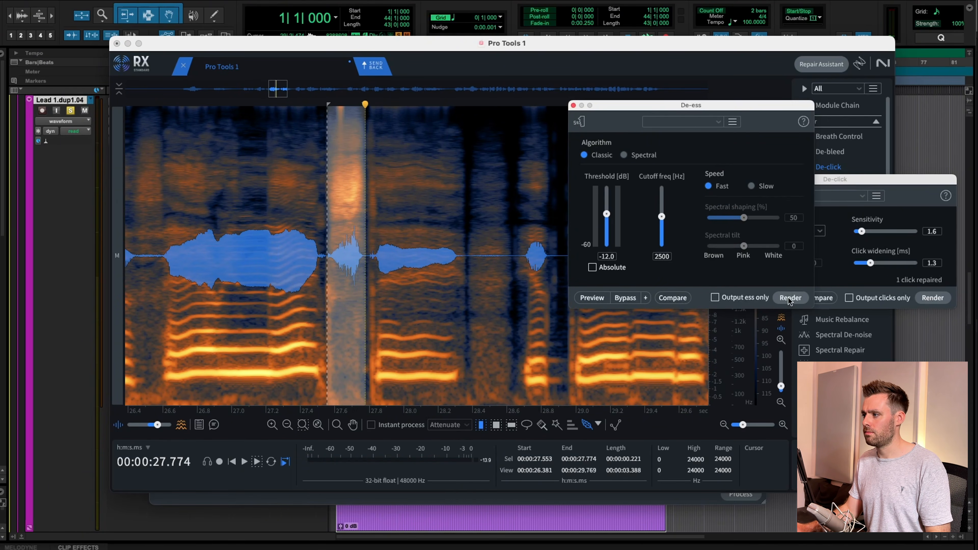
left_click(219, 215)
key("space")
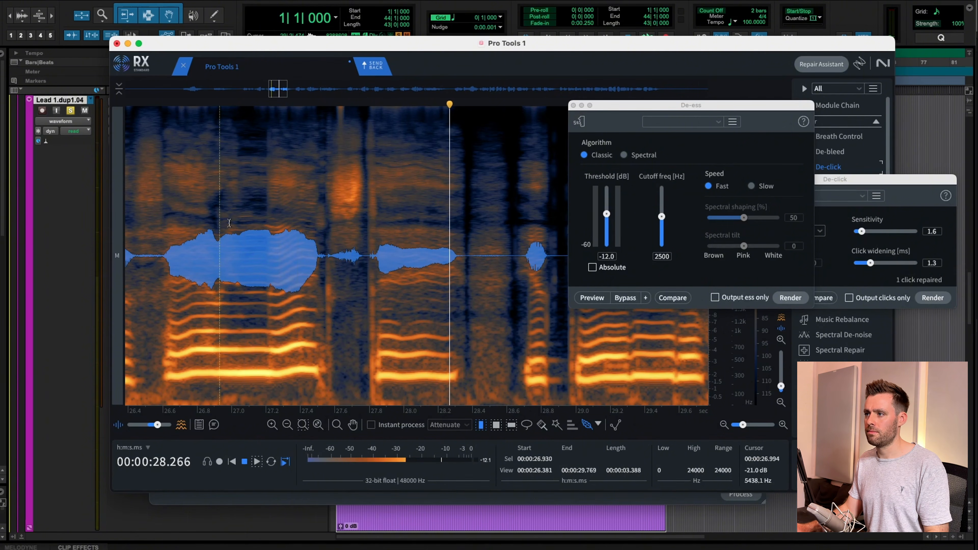
key("space")
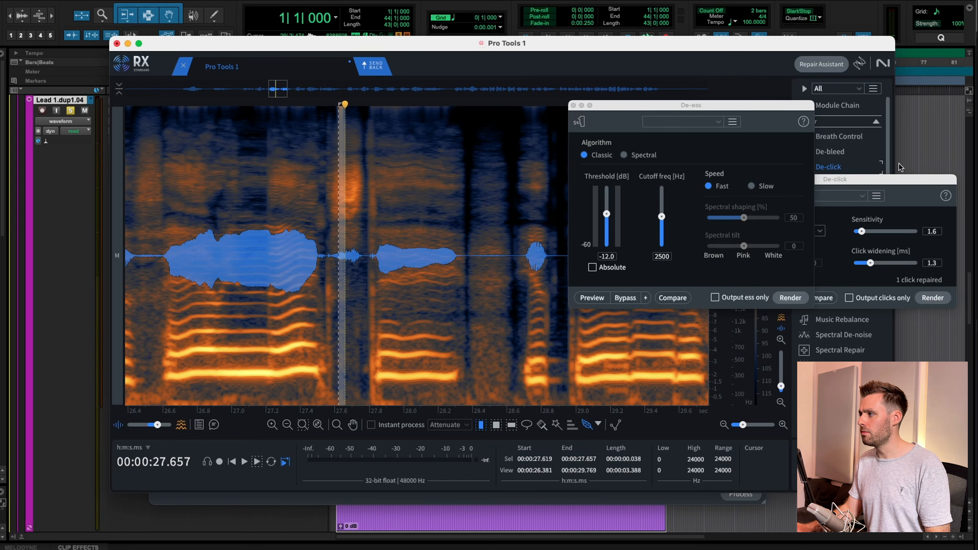
Render De-click on the range from 27.619 to 27.657 seconds and play on from 27.000 seconds to find the next sibilant.
left_click(896, 178)
left_click(940, 298)
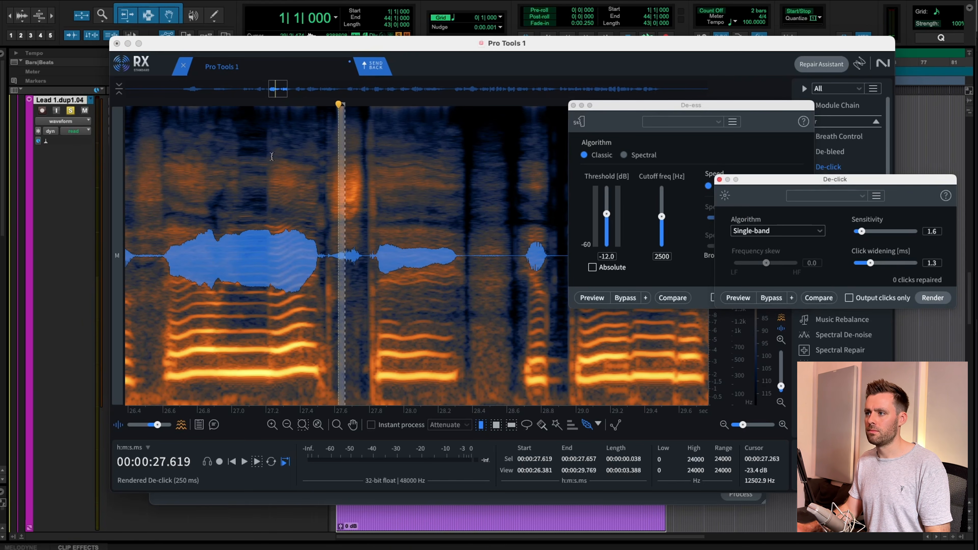
left_click(231, 151)
key("space")
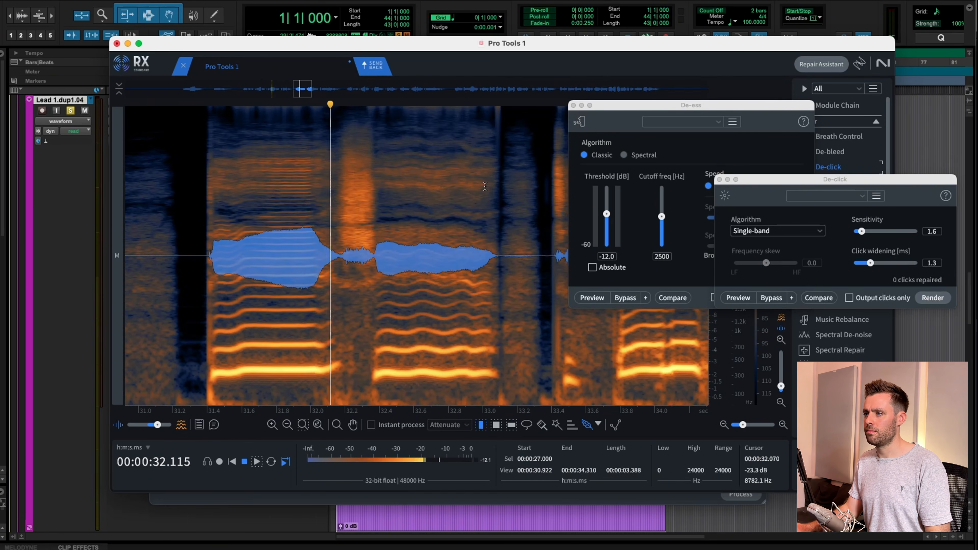
key("space")
Render De-ess on the sibilant from 32.167 to 32.369 seconds and check it by playing from 31.715 seconds.
left_click_drag(373, 214, 348, 241)
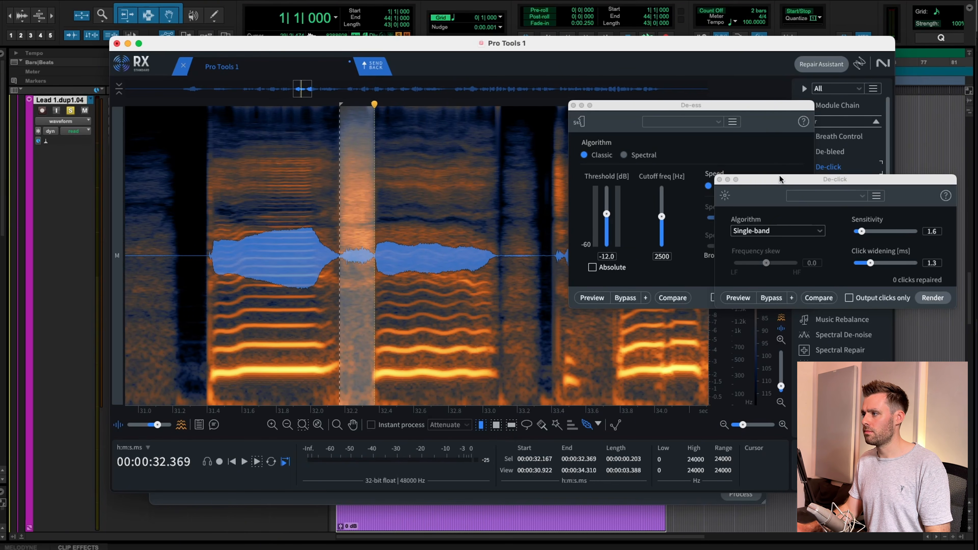
left_click_drag(779, 178, 804, 124)
left_click(790, 298)
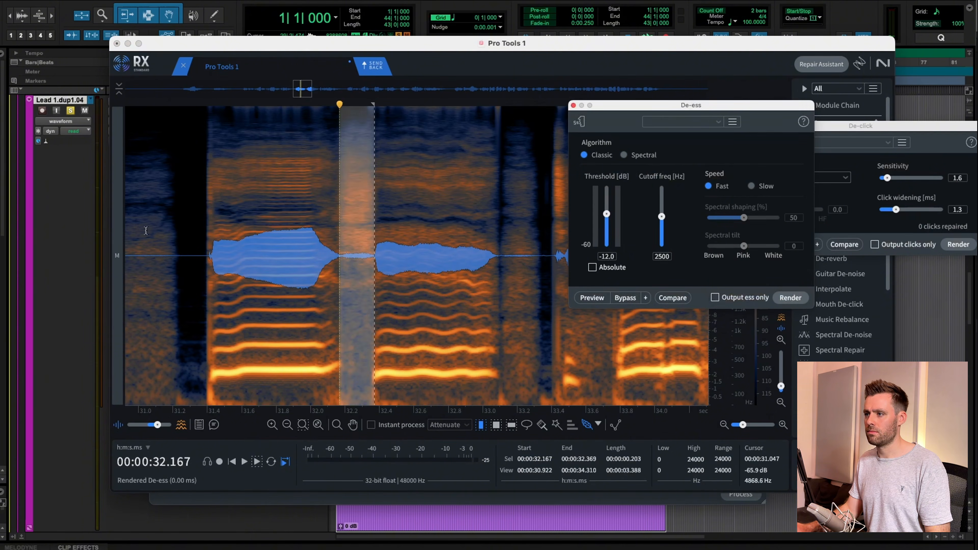
left_click(268, 232)
key("space")
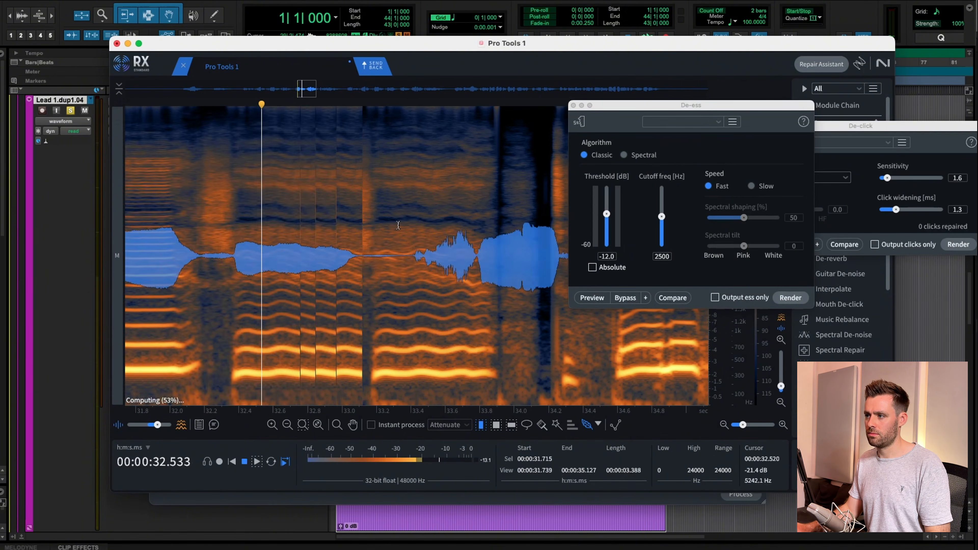
key("space")
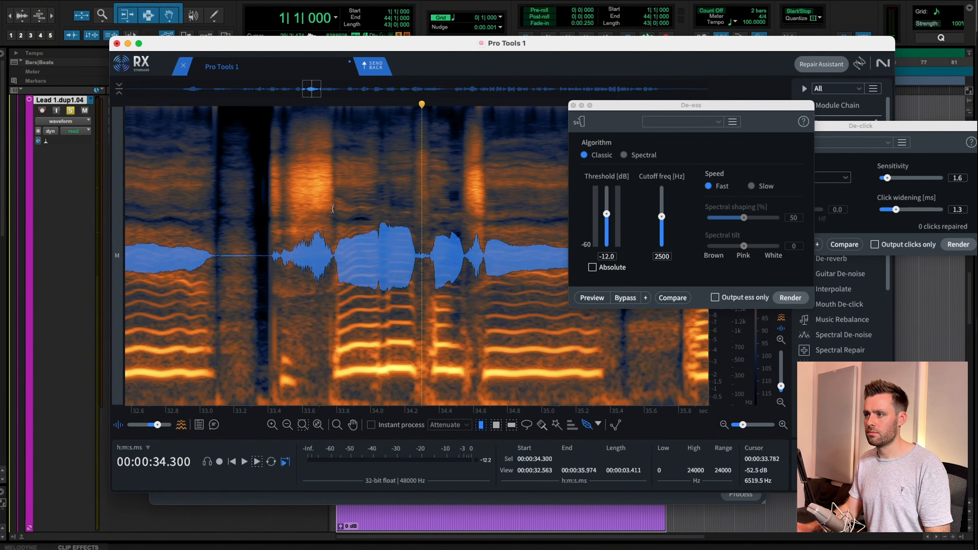
Render De-ess on the sibilant from 33.501 to 33.800 seconds and check it by playing from 33.200 seconds.
left_click_drag(312, 225, 286, 244)
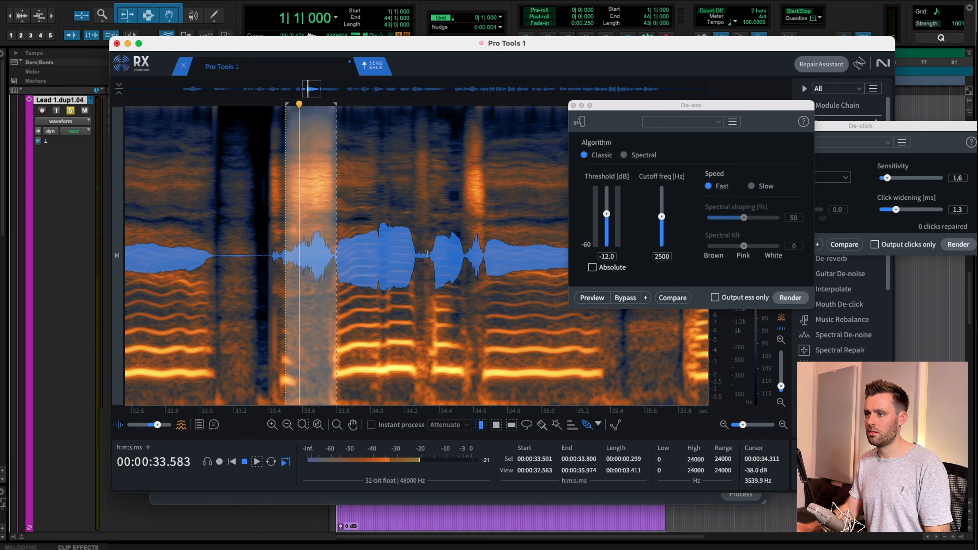
left_click(788, 297)
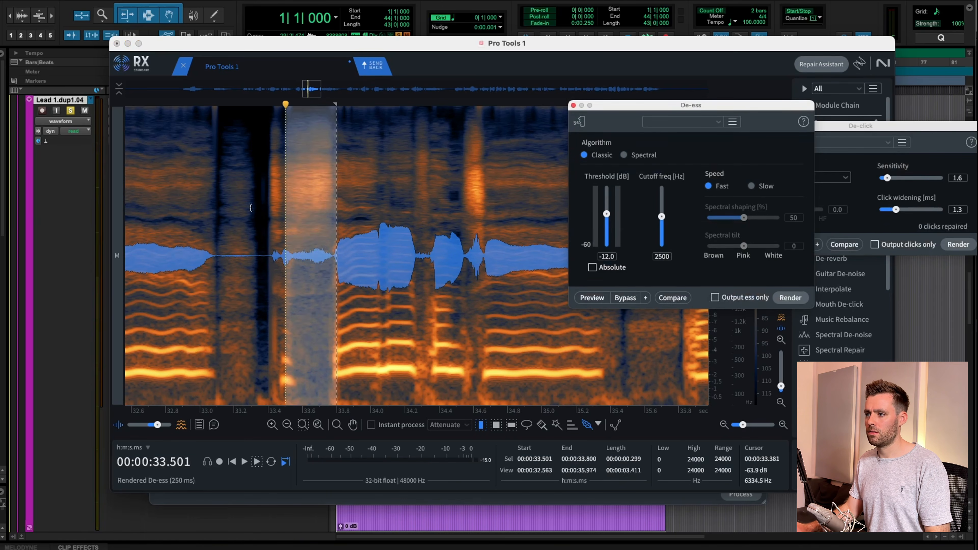
left_click(233, 207)
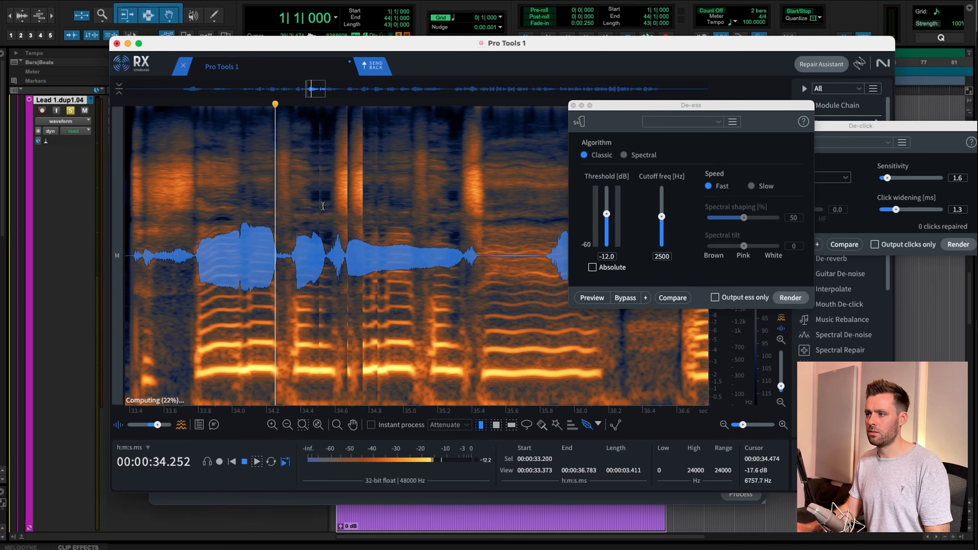
key("space")
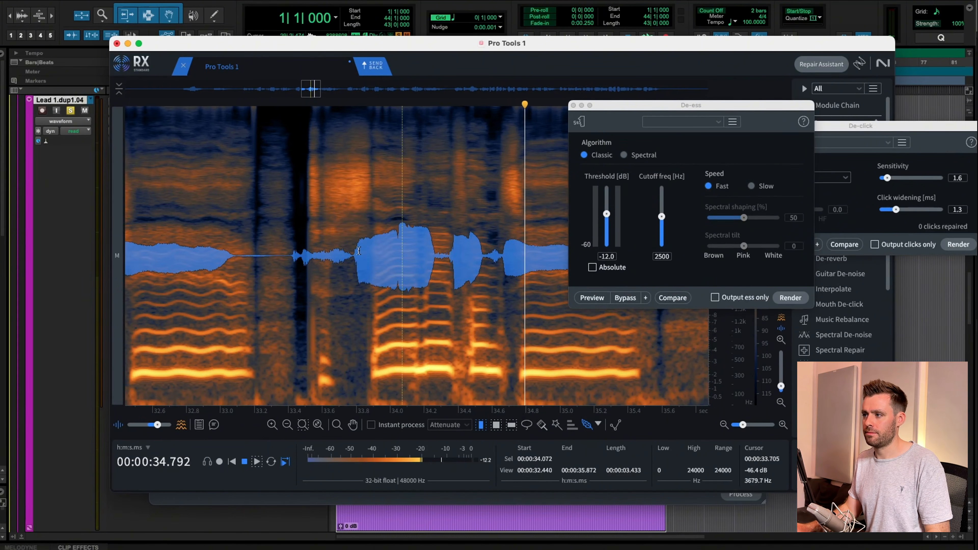
key("space")
Render De-ess on the short sibilant from 35.350 to 35.449 seconds and play back from 34.651 seconds.
left_click_drag(371, 218, 363, 234)
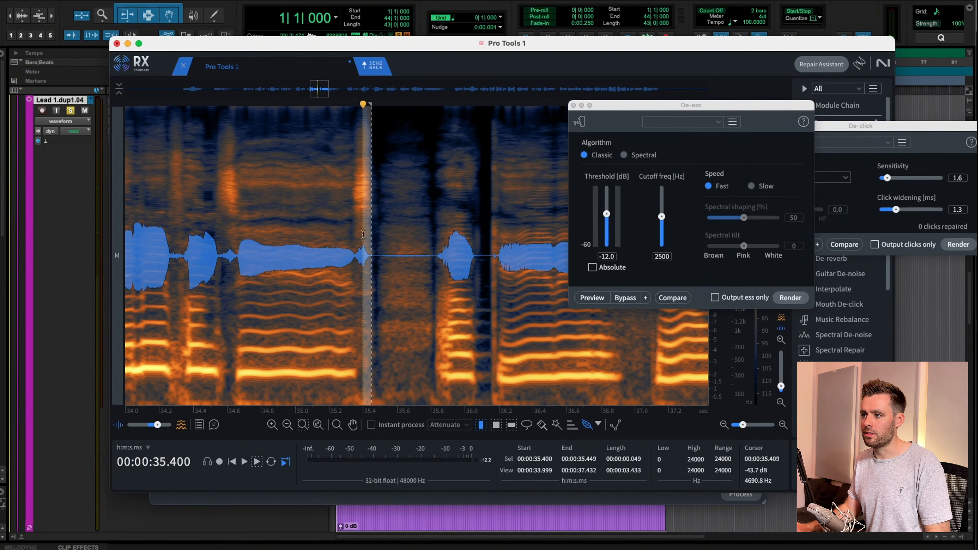
key("space")
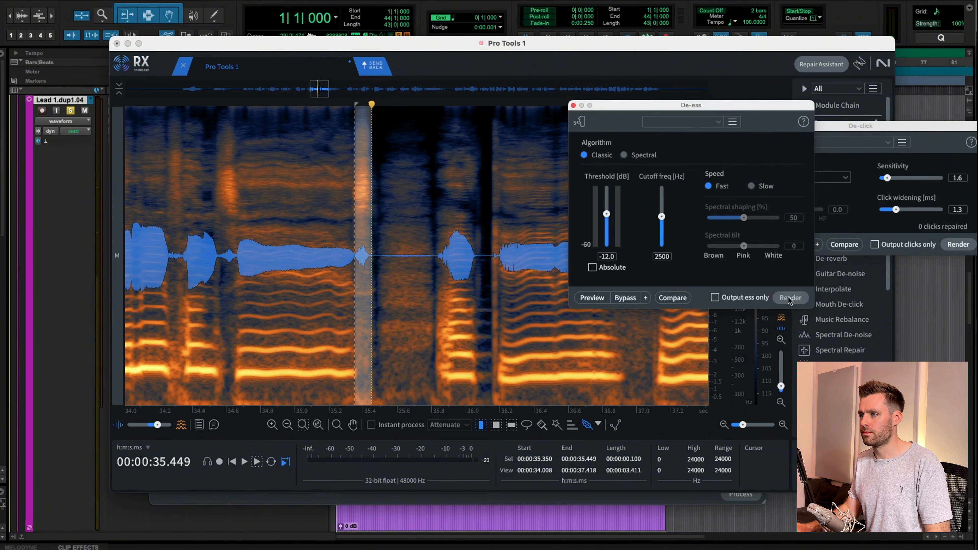
left_click(235, 216)
key("space")
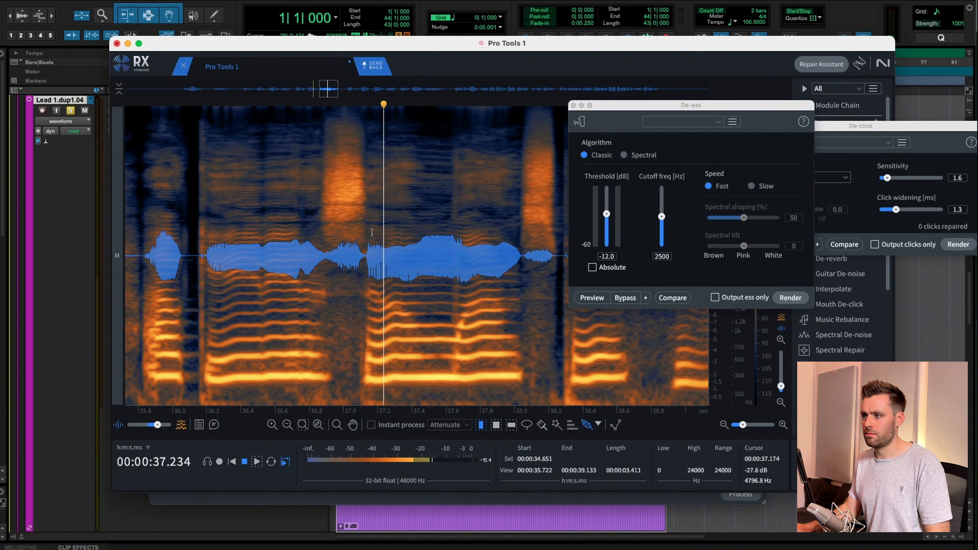
Audition the sibilant from 36.896 to 37.122 seconds, render De-ess on it and play back from 36.296 seconds.
left_click_drag(365, 239, 327, 272)
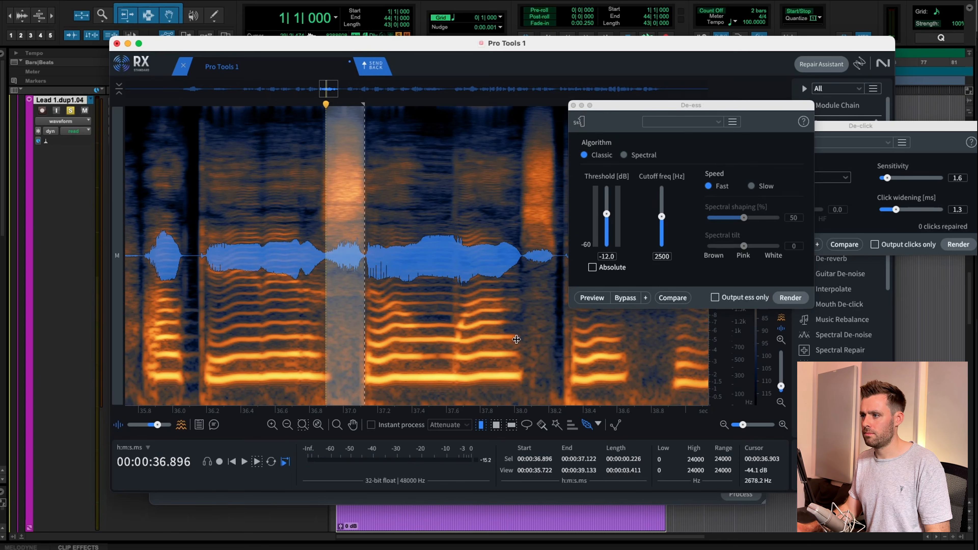
key("space")
left_click(791, 297)
left_click(223, 217)
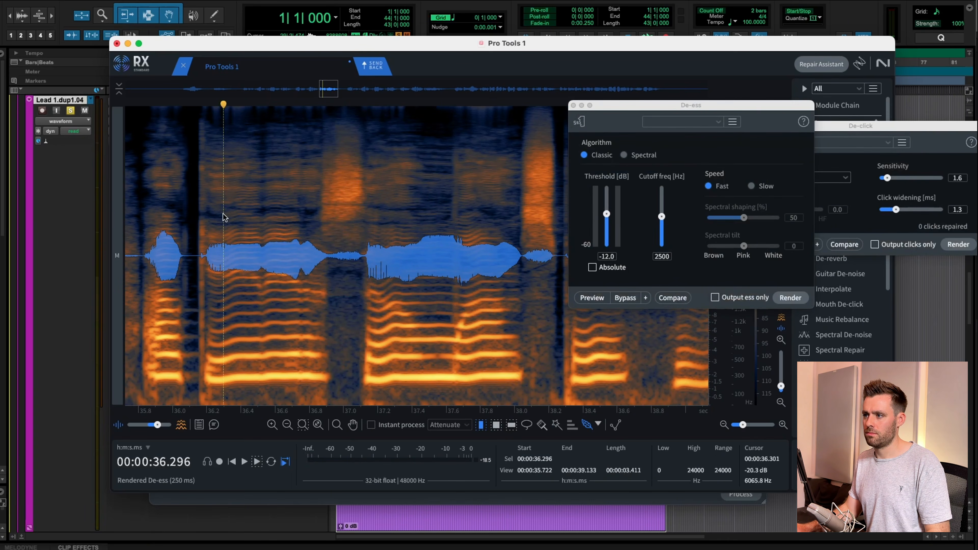
key("space")
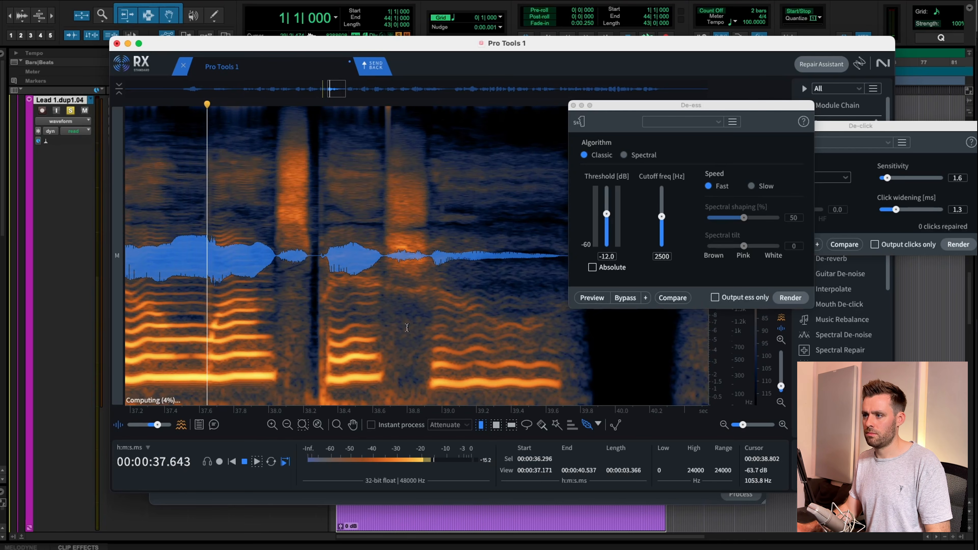
key("space")
Render De-ess on the sibilant from 38.049 to 38.238 seconds and play back from just before it.
left_click_drag(312, 285, 280, 281)
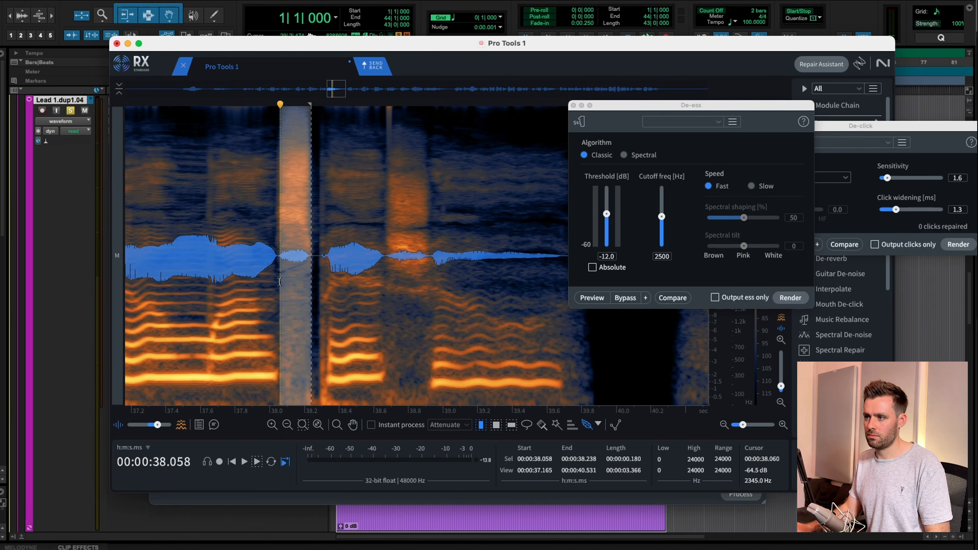
left_click(790, 298)
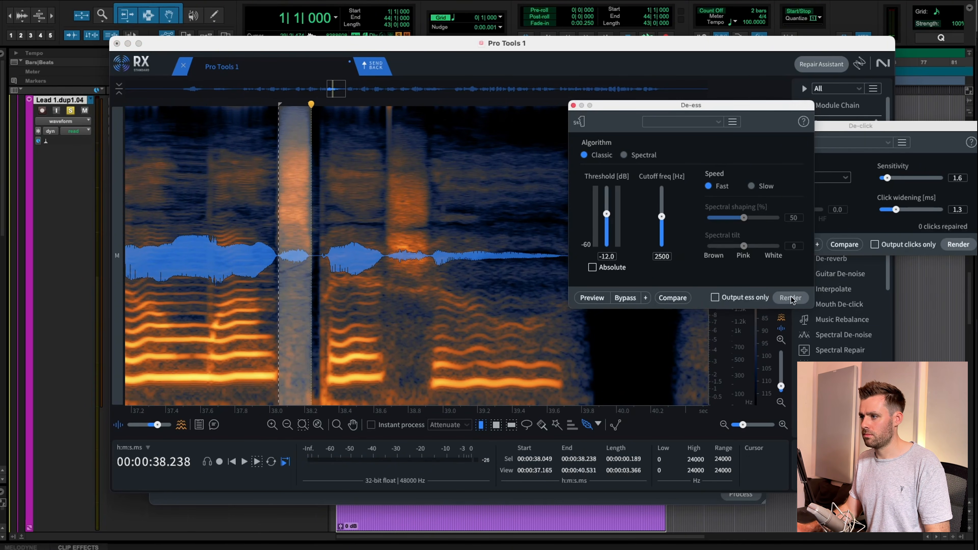
left_click(188, 198)
key("space")
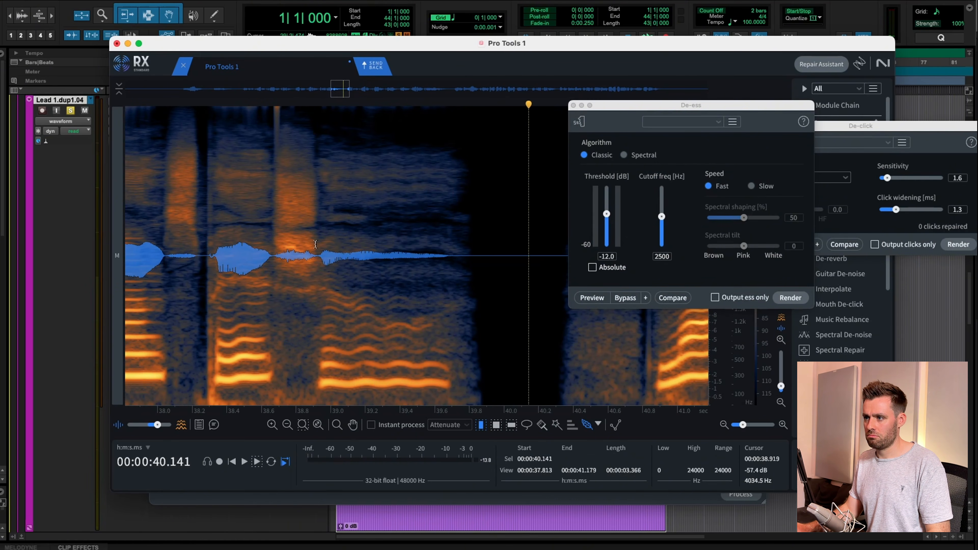
key("space")
Audition the sibilant from 38.684 to 38.914 seconds, render De-ess on it and play on from 38.247 seconds.
left_click_drag(316, 278, 275, 279)
key("space")
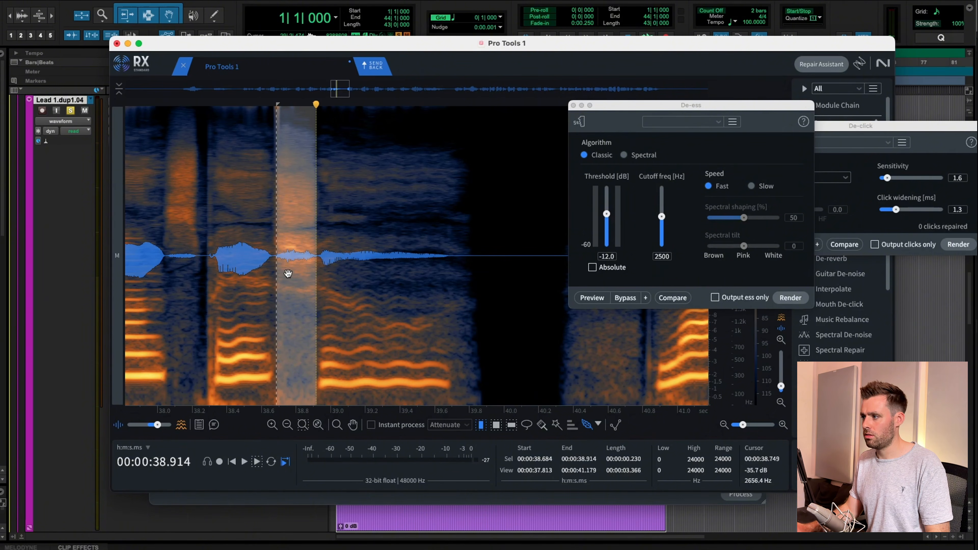
left_click(786, 298)
left_click(200, 206)
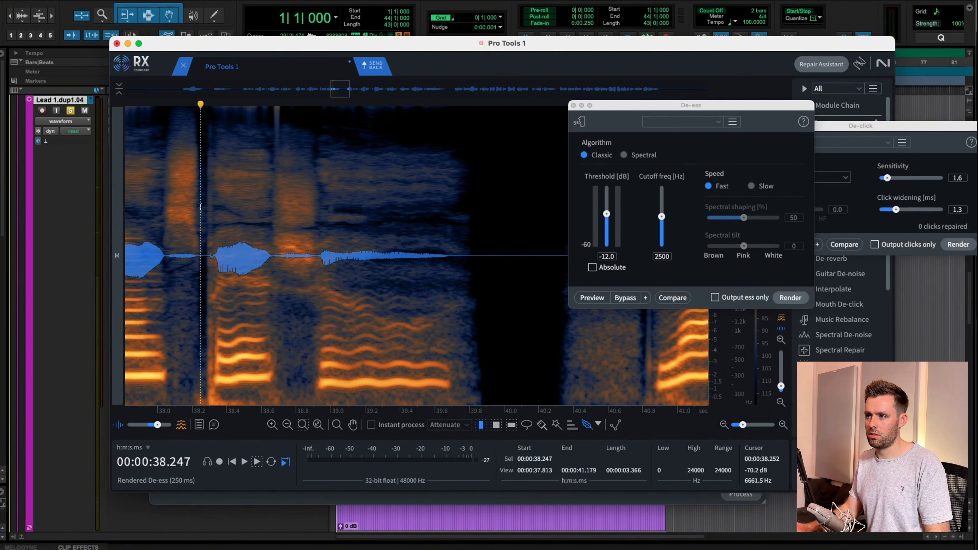
key("space")
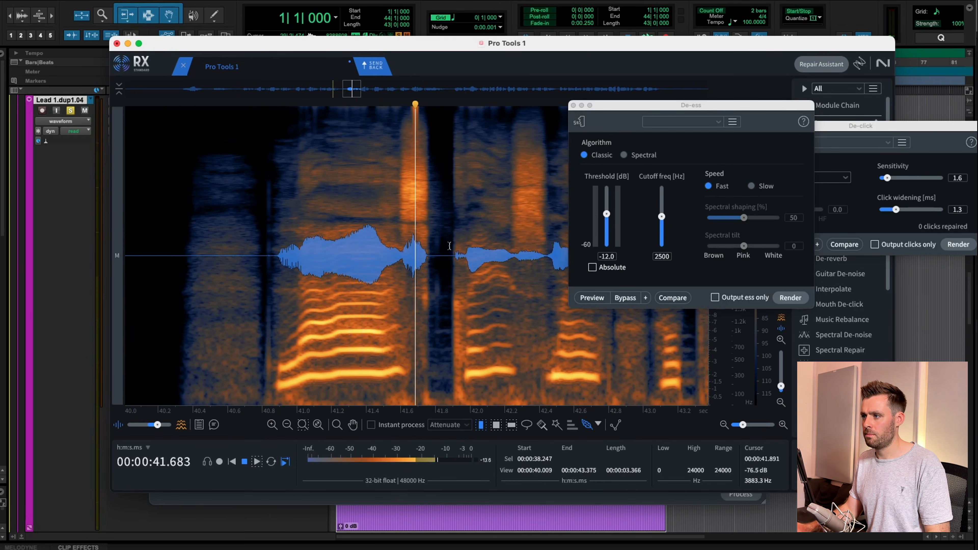
key("space")
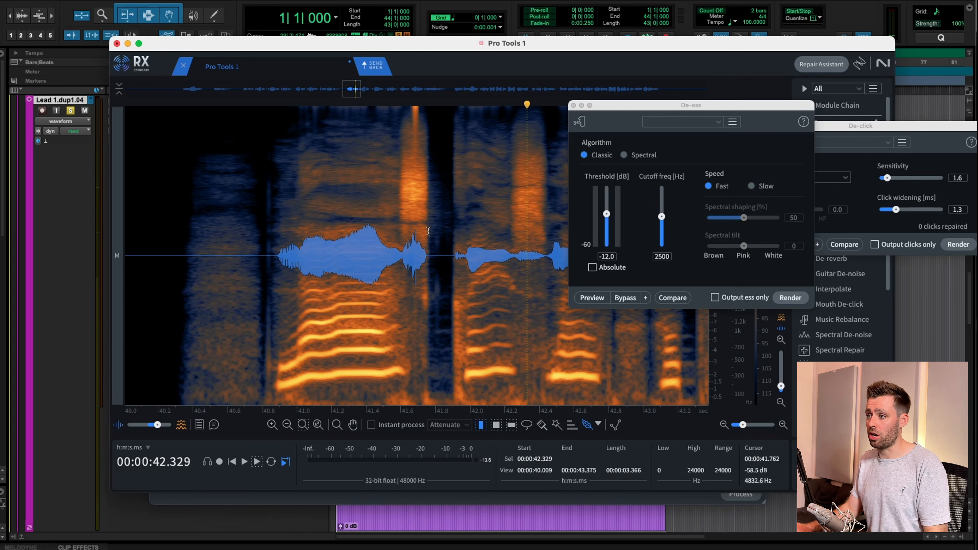
Render De-ess on the sibilant from 41.600 to 41.755 seconds and move the playhead to 41.200 seconds.
left_click_drag(428, 232, 398, 258)
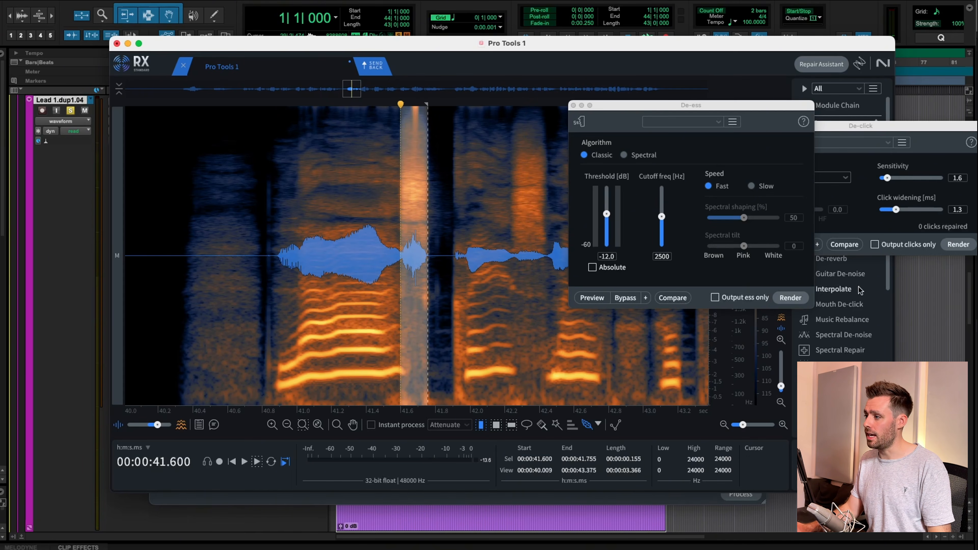
left_click(787, 298)
left_click(332, 204)
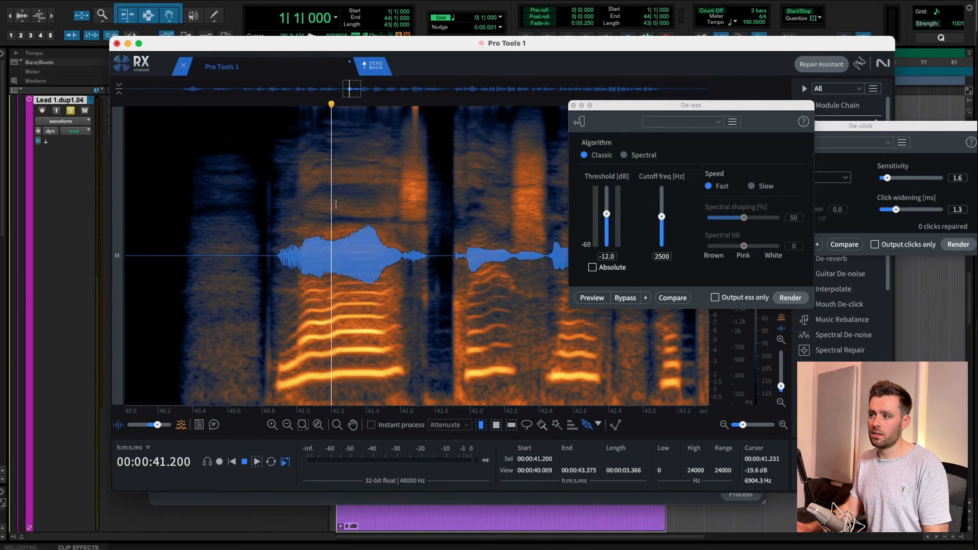
Play from 41.200 seconds, render De-click on the click from 41.663 to 41.704 seconds and play back from 40.701 seconds.
key("space")
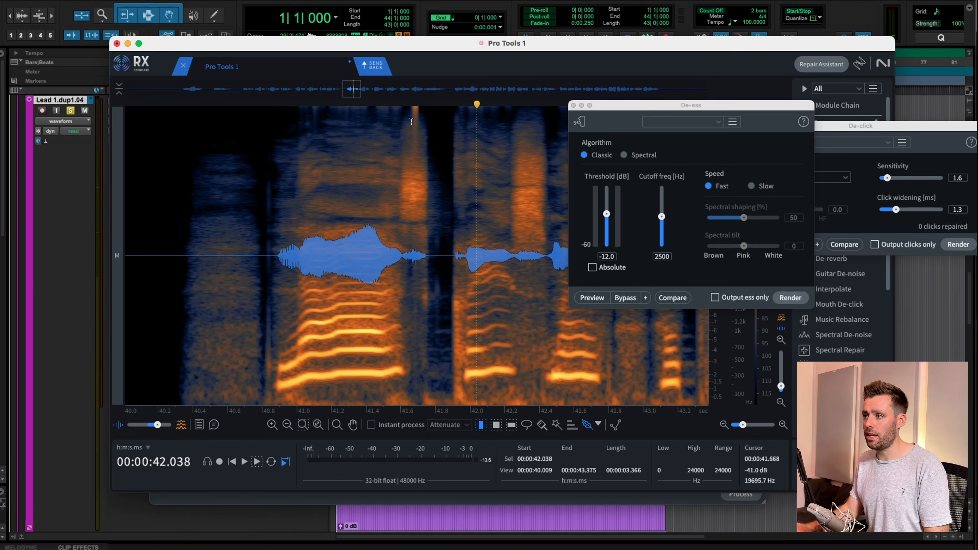
left_click(414, 121)
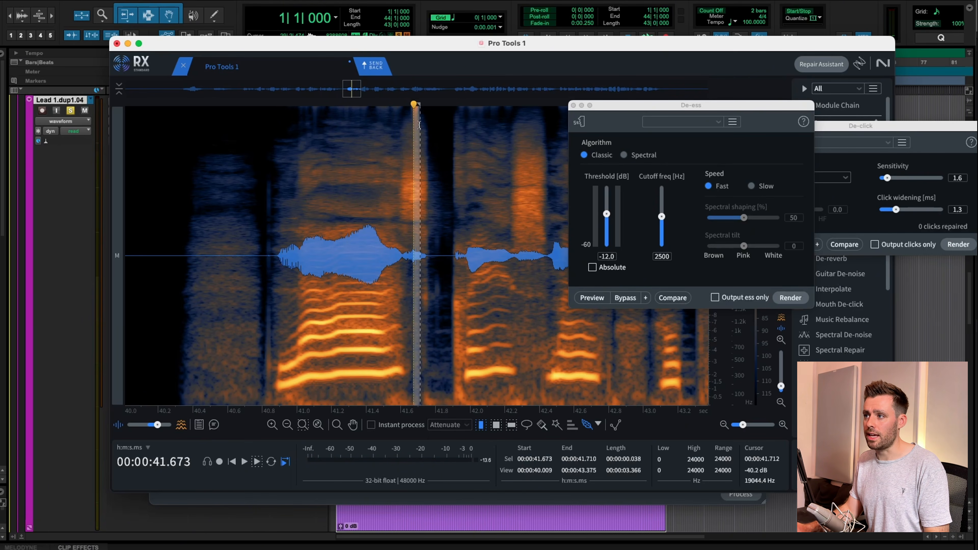
left_click(389, 122)
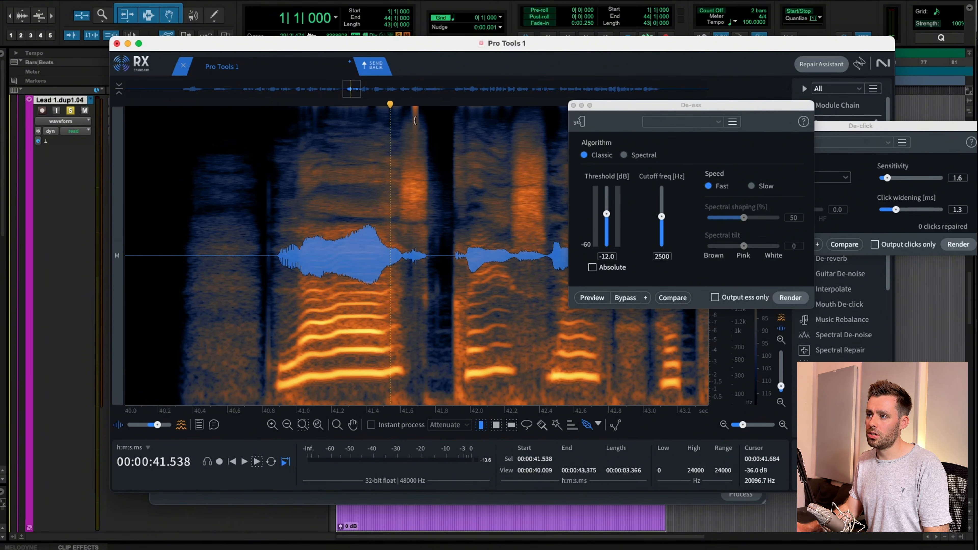
left_click_drag(411, 119, 418, 121)
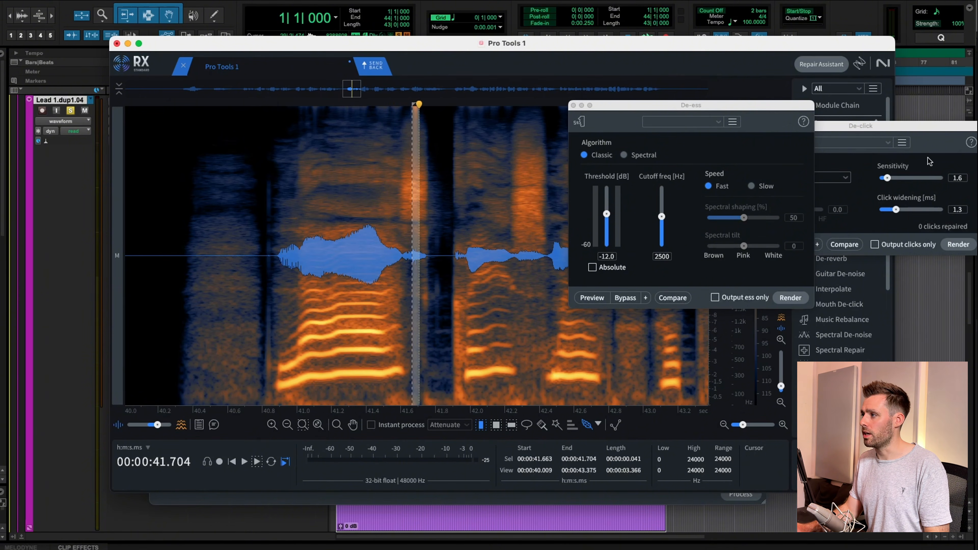
left_click_drag(904, 124, 880, 144)
left_click(933, 264)
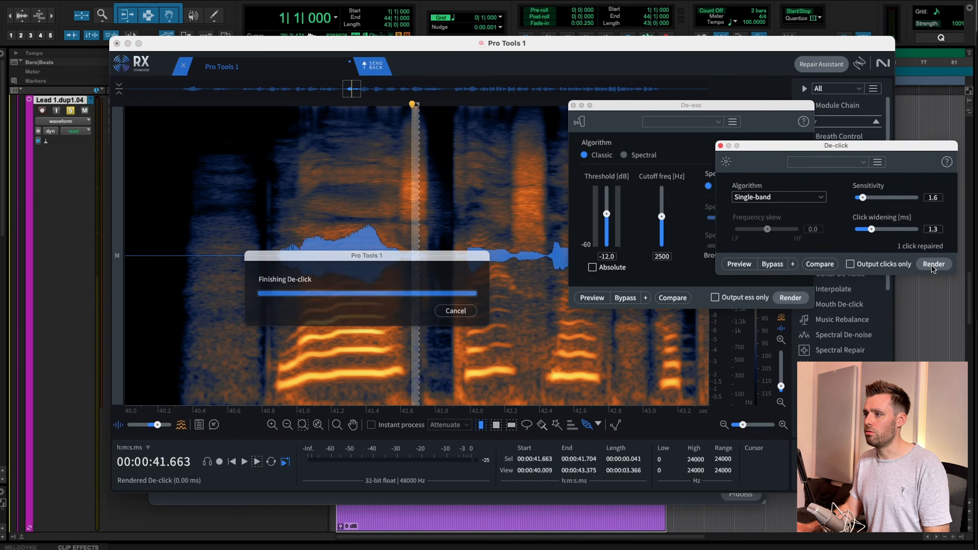
left_click(245, 200)
key("space")
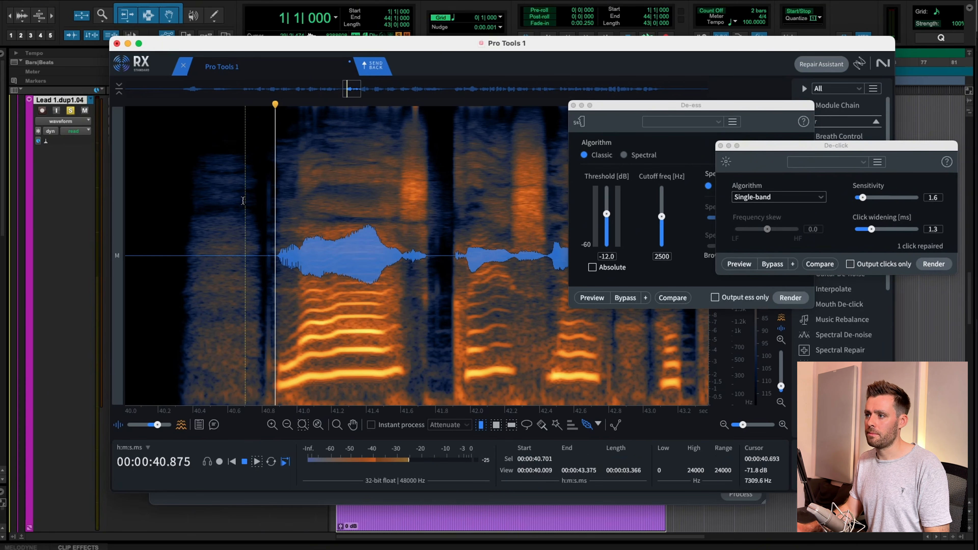
key("space")
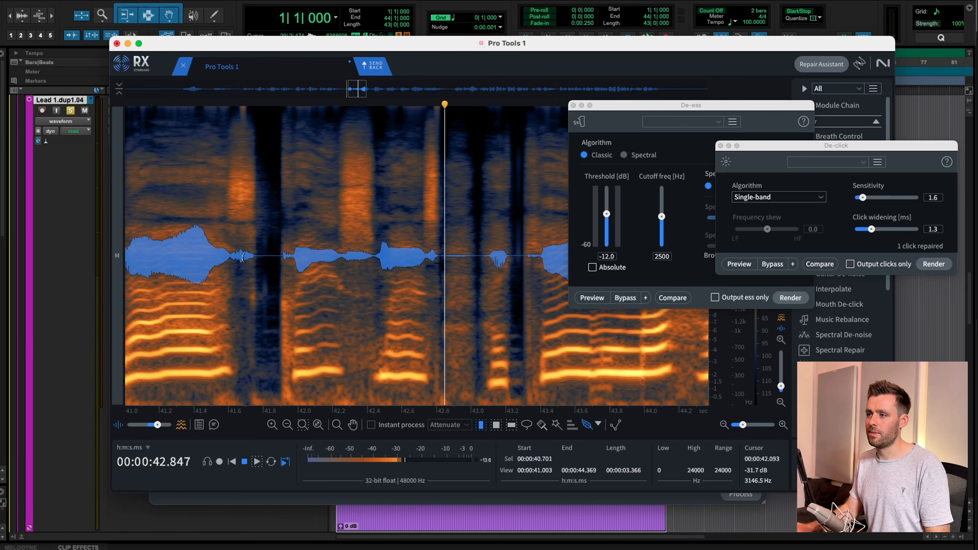
Compare the phrase before and after its repair by undoing the De-click and De-ess renders, playing it, restoring both and replaying from 40.689 seconds.
scroll(176, 239, "left", 3)
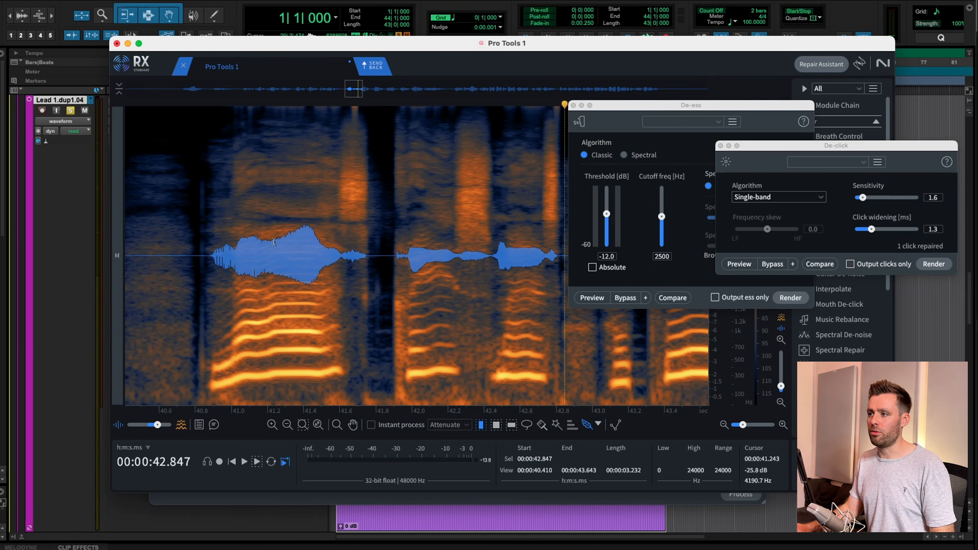
key("super+z")
key("super+z")
left_click(186, 209)
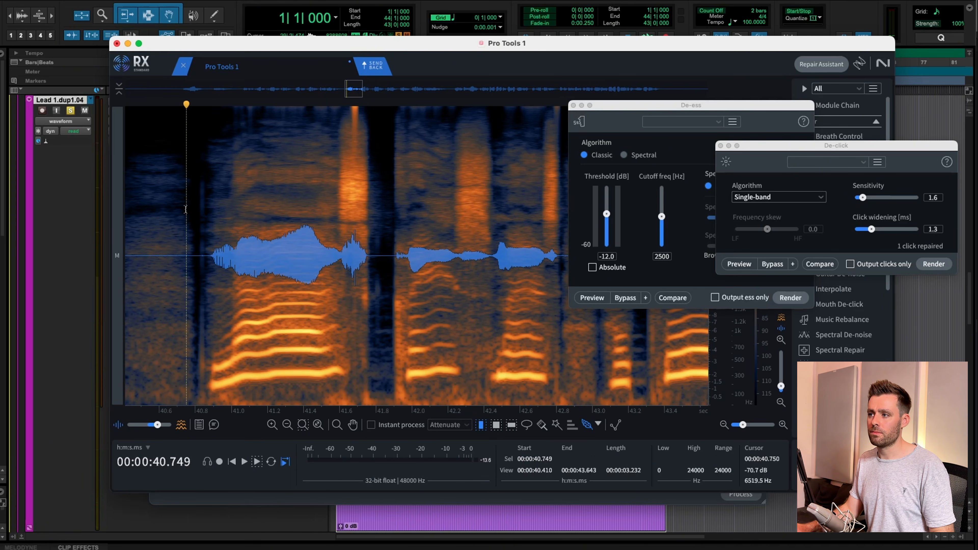
key("space")
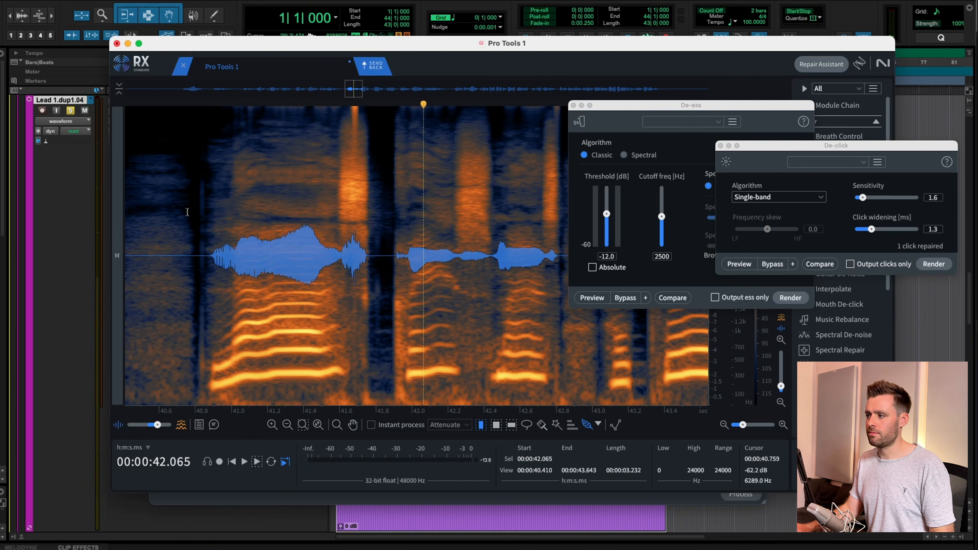
key("super+shift+z")
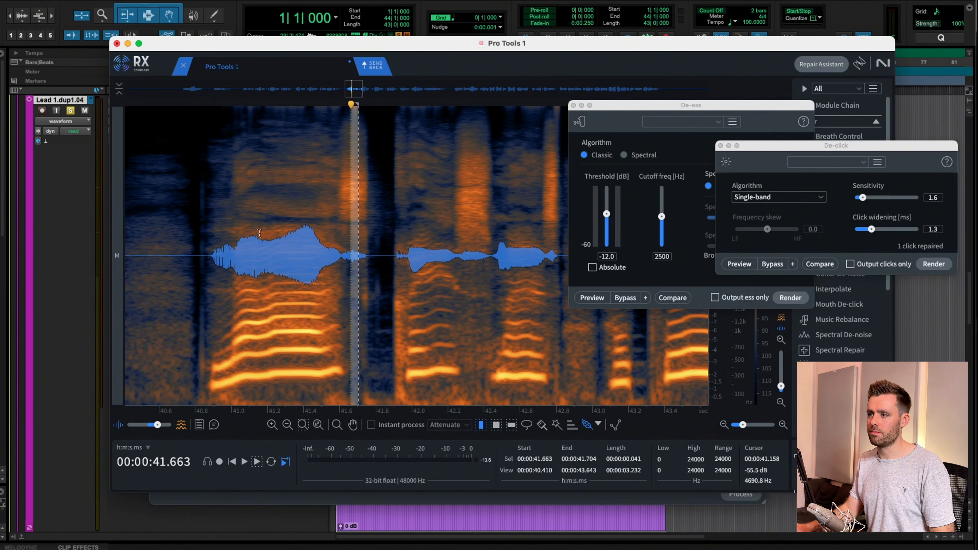
left_click(175, 209)
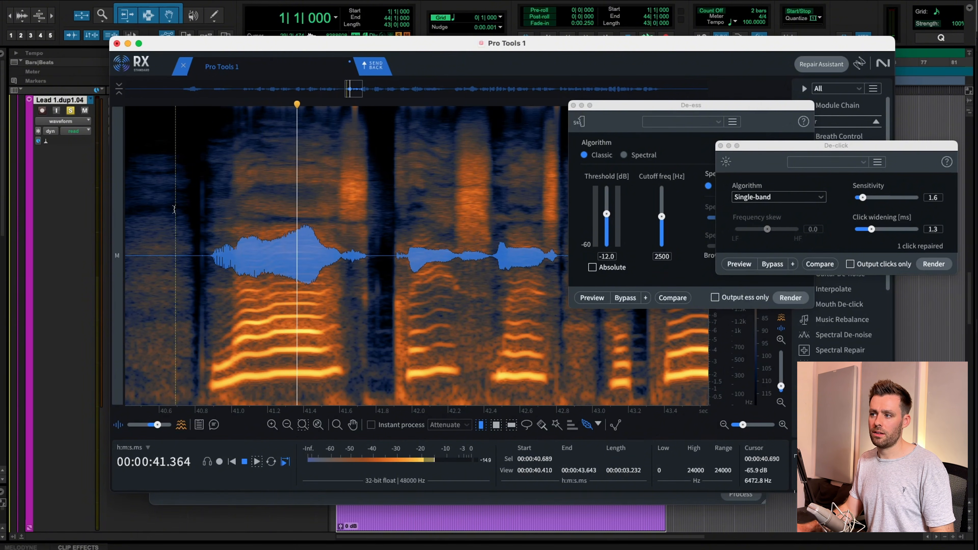
key("space")
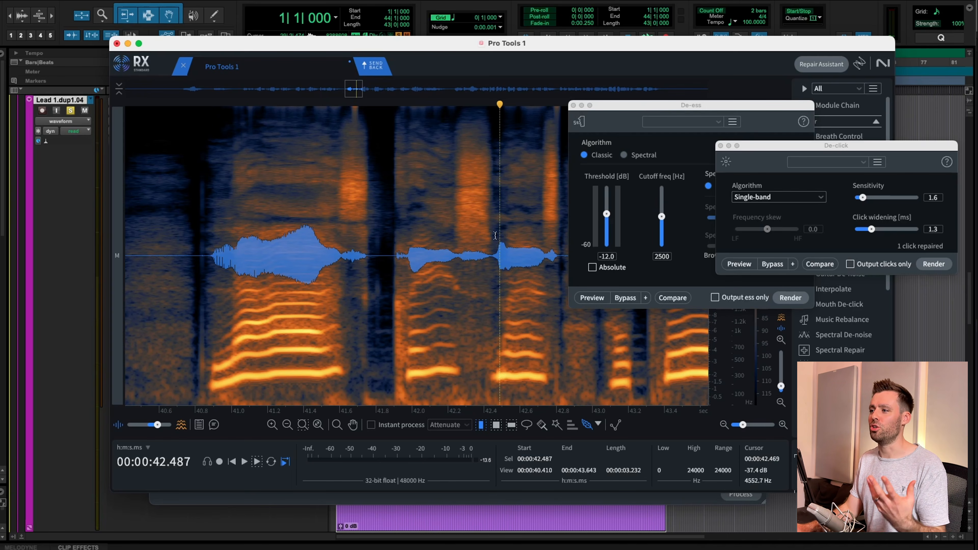
Render De-ess on the sibilant from 42.247 to 42.445 seconds and play back from the preceding phrase.
left_click_drag(492, 236, 455, 269)
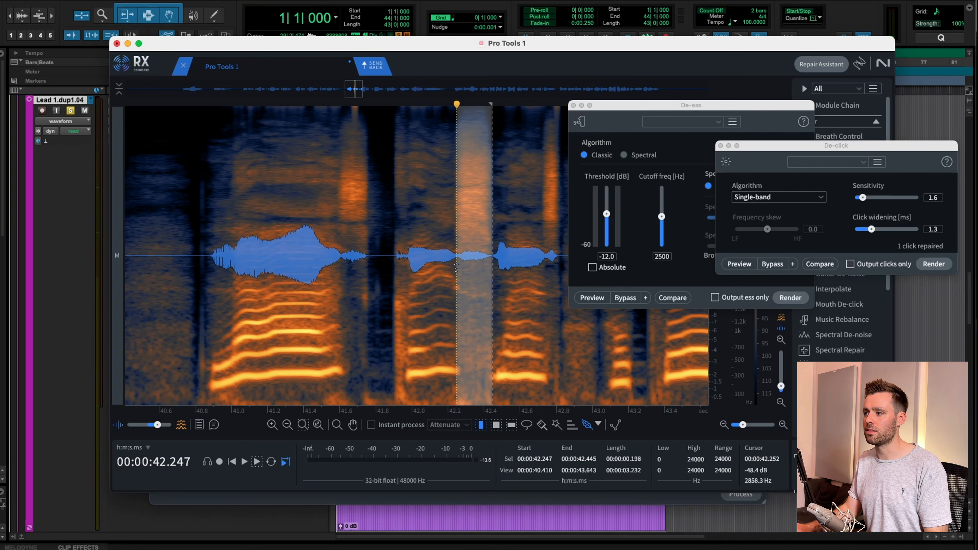
left_click(782, 297)
left_click(263, 221)
key("space")
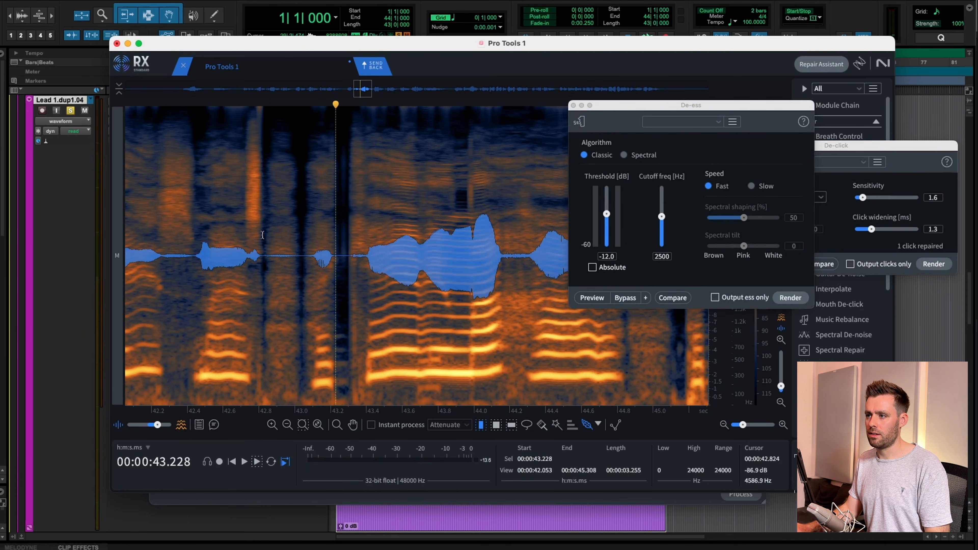
Render De-ess on the sibilant from 42.750 to 42.824 seconds and play back from 42.436 seconds.
left_click_drag(263, 254, 250, 253)
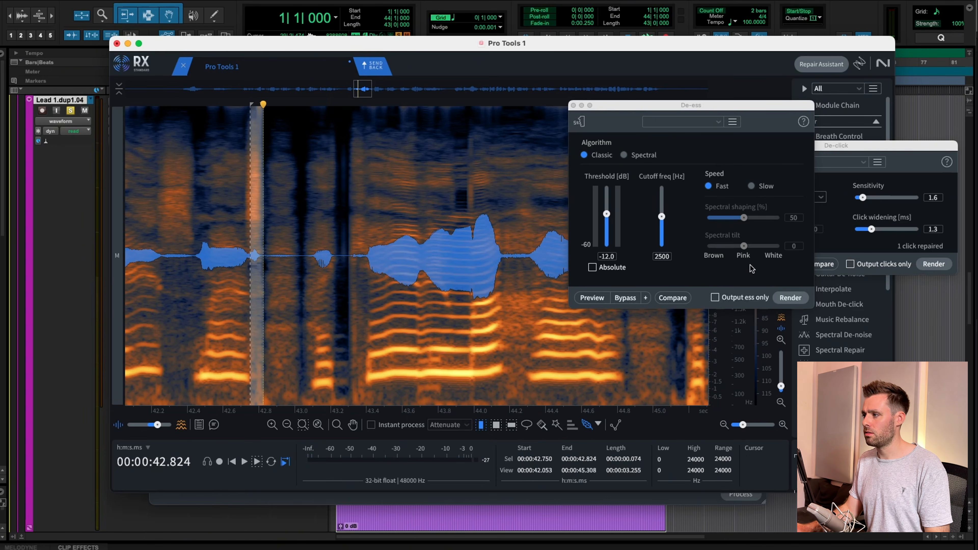
left_click(804, 303)
left_click(194, 205)
key("space")
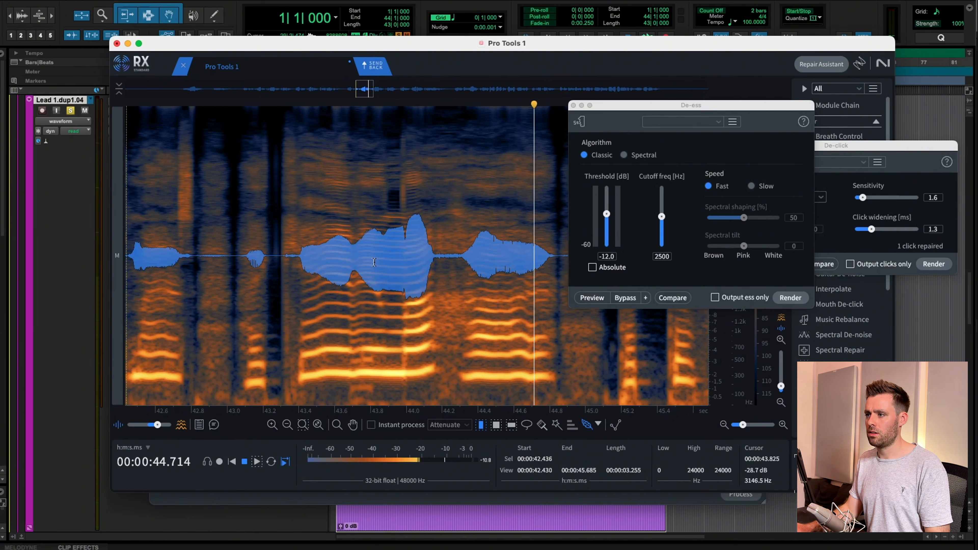
key("space")
Audition the phrase from 43.000 seconds and highlight the short click between 43.970 and 44.000 seconds.
left_click(145, 253)
key("space")
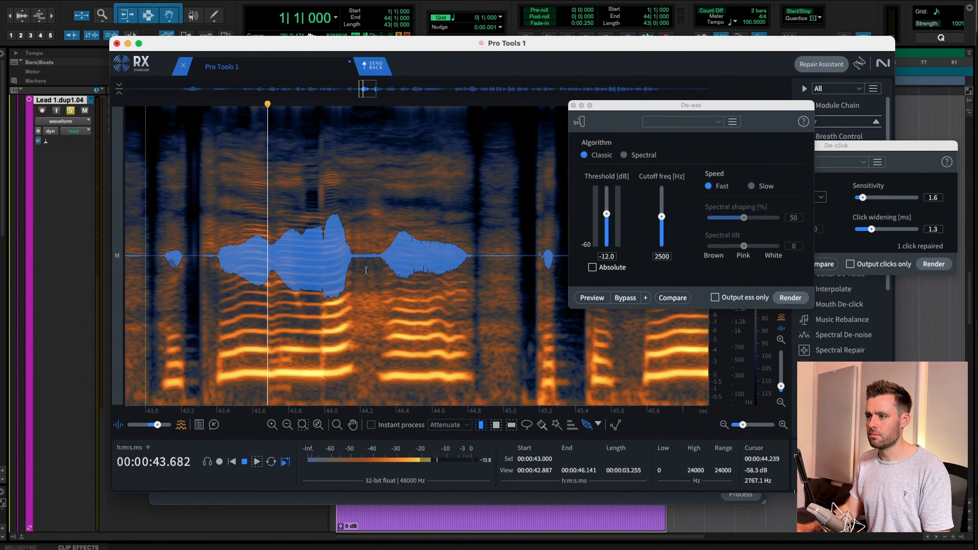
key("space")
left_click_drag(319, 203, 325, 205)
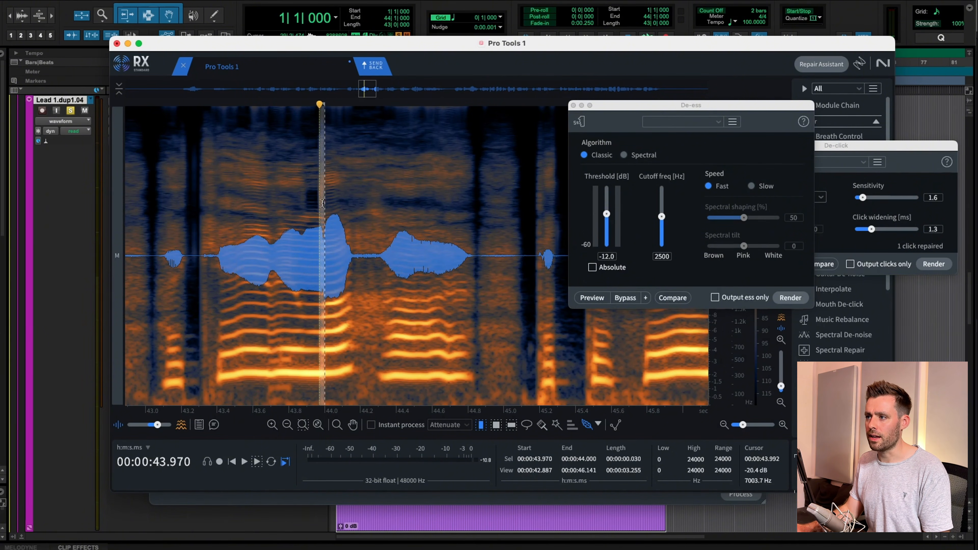
left_click(234, 216)
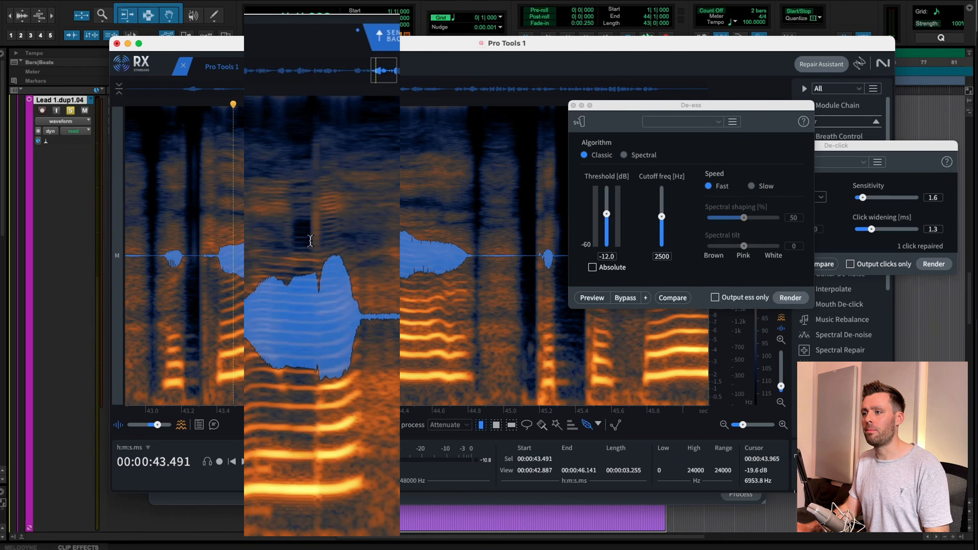
Render De-click on the click from 43.970 to 44.000 seconds and play on from 43.123 seconds.
left_click_drag(319, 204, 325, 206)
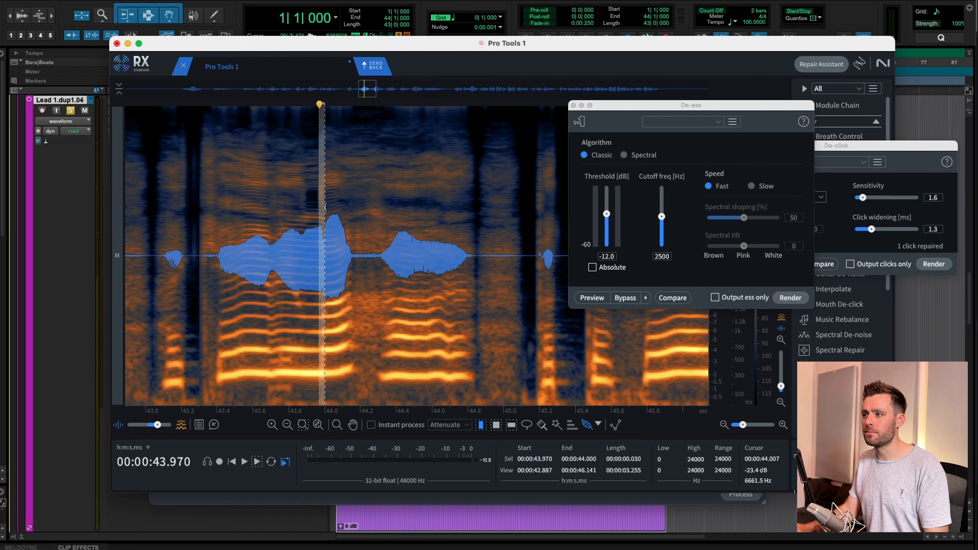
left_click(932, 264)
left_click(272, 185)
key("space")
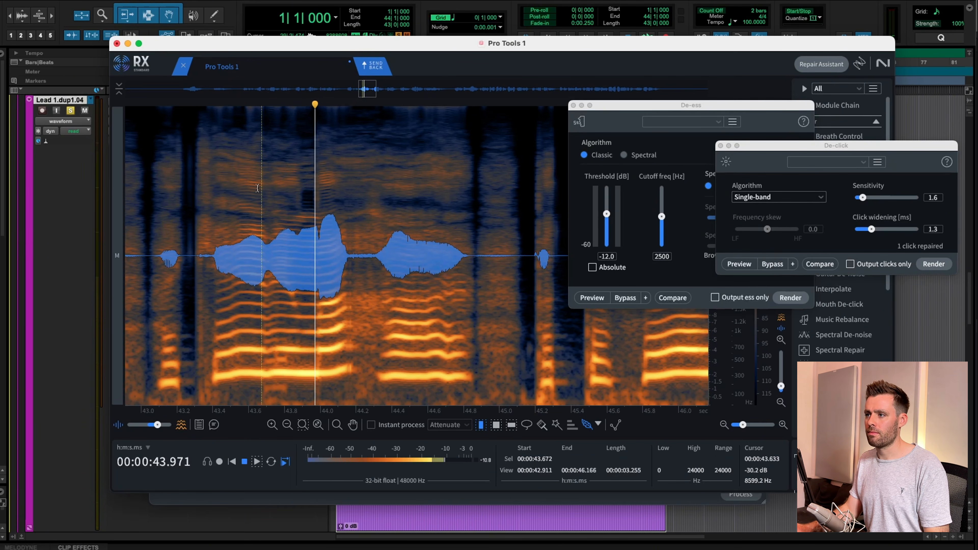
left_click(162, 186)
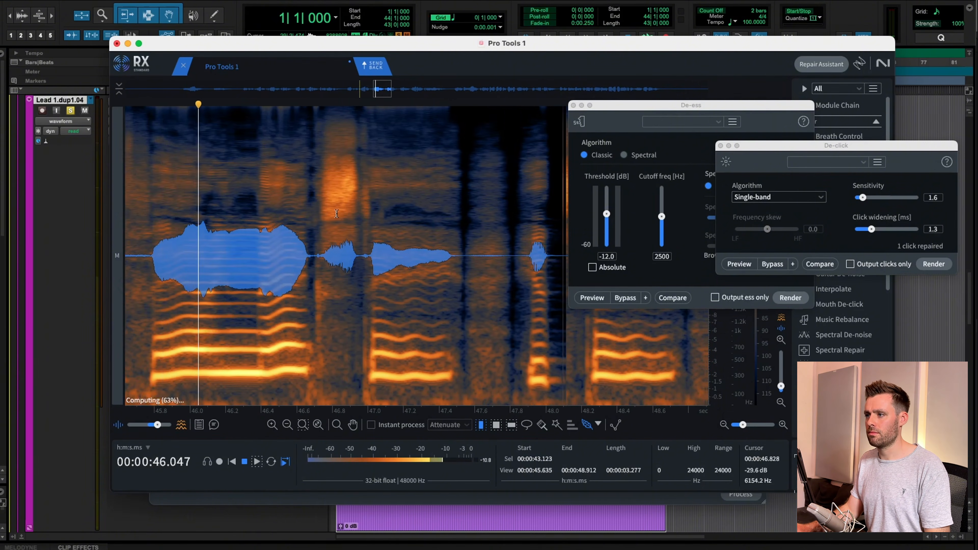
Render De-ess on the sibilant from 46.729 to 46.958 seconds and play on from 46.523 seconds.
left_click_drag(287, 218, 247, 272)
left_click(765, 287)
left_click(790, 297)
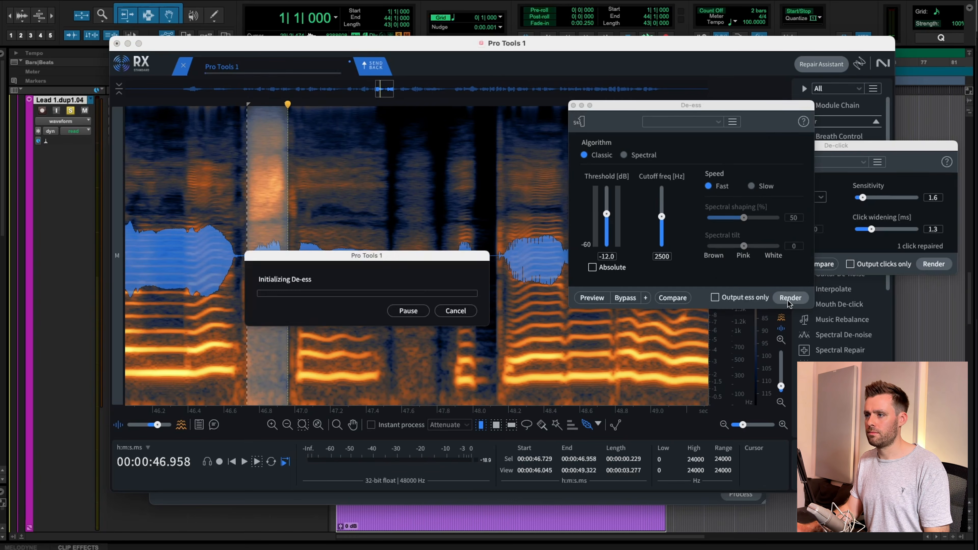
left_click(211, 195)
key("space")
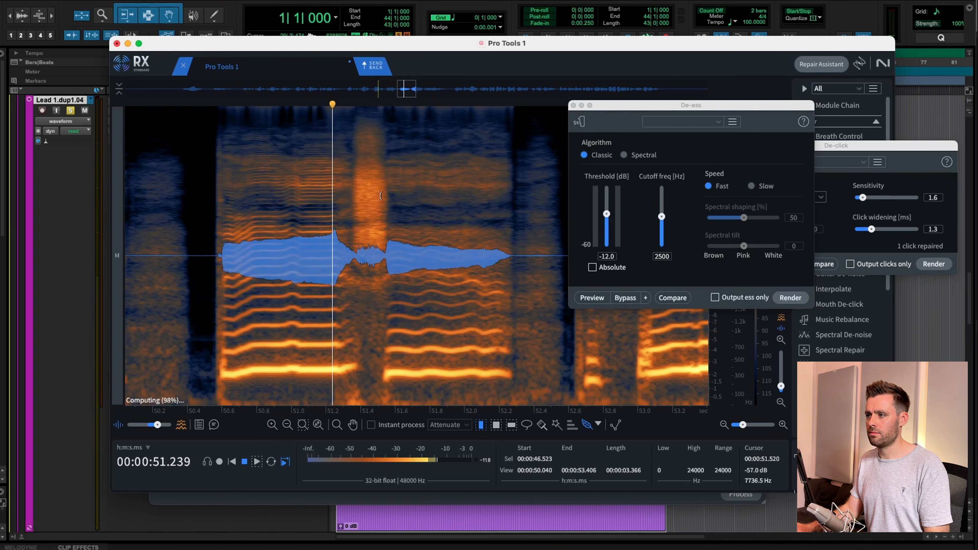
Render De-ess on the sibilant from 51.371 to 51.548 seconds and play back from 50.600 seconds.
left_click(380, 234)
left_click_drag(381, 235, 355, 262)
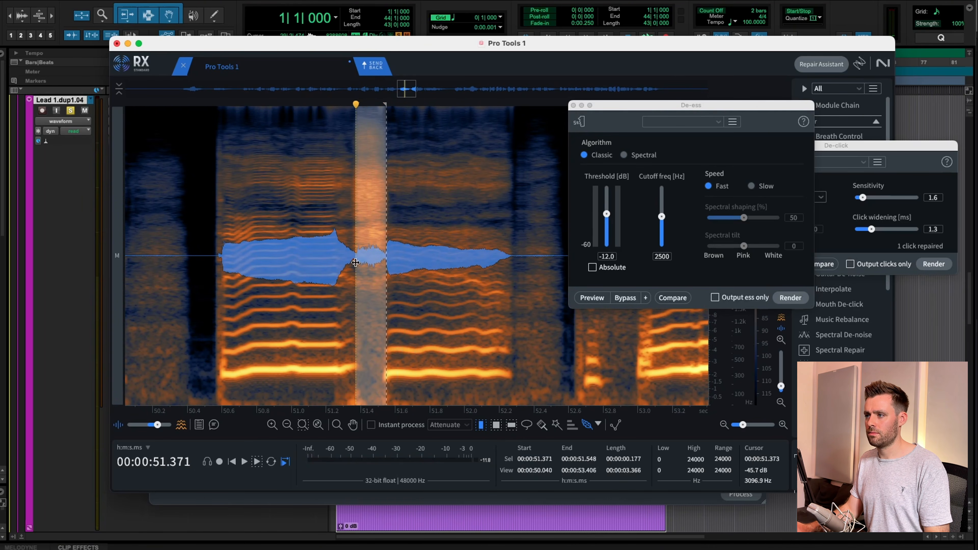
left_click(789, 298)
left_click(229, 231)
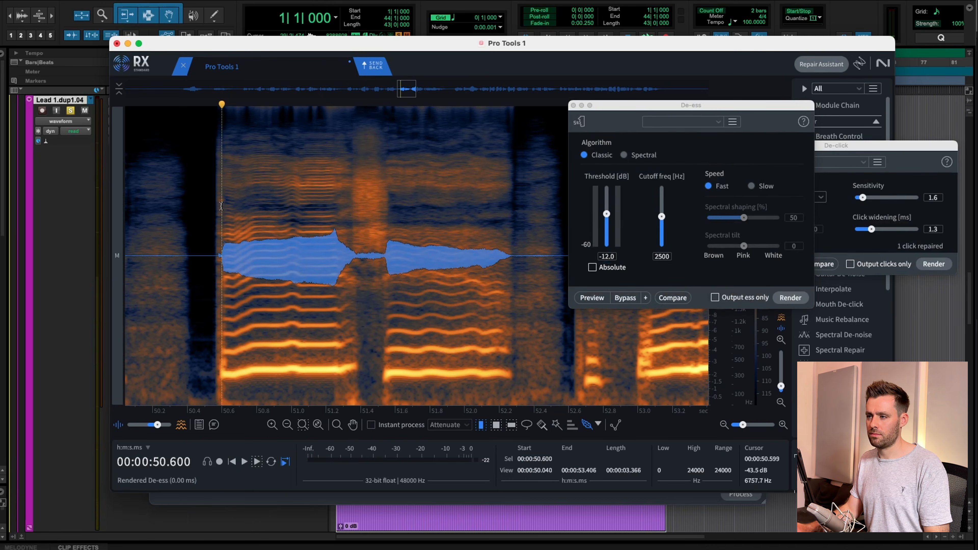
key("space")
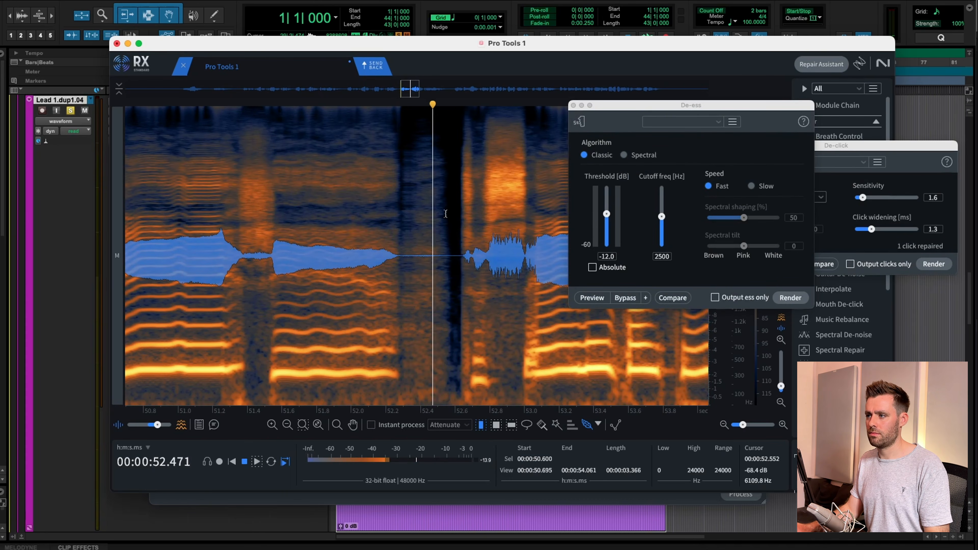
Render De-ess on the sibilant from 52.800 to 53.000 seconds and play back from 52.255 seconds.
key("space")
left_click_drag(398, 231, 360, 263)
left_click(790, 298)
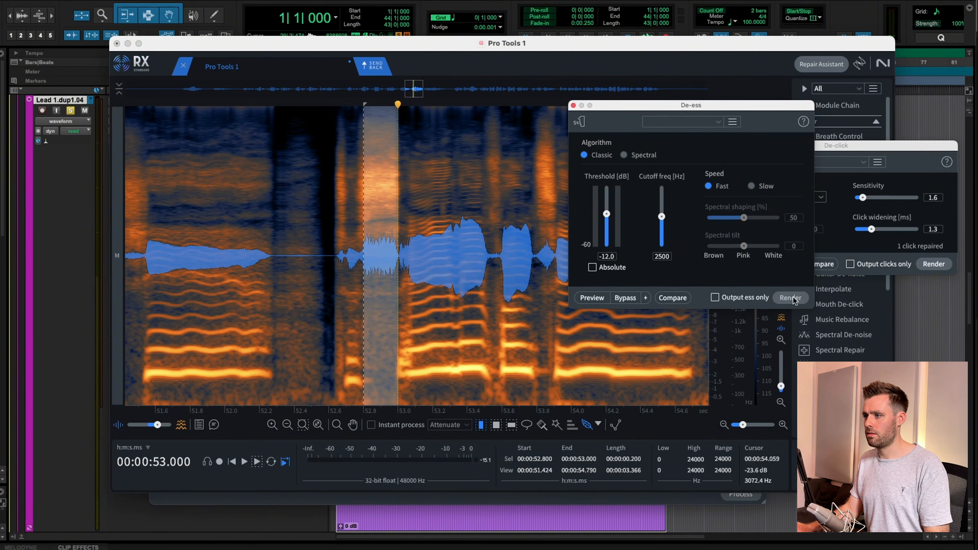
left_click(269, 206)
key("space")
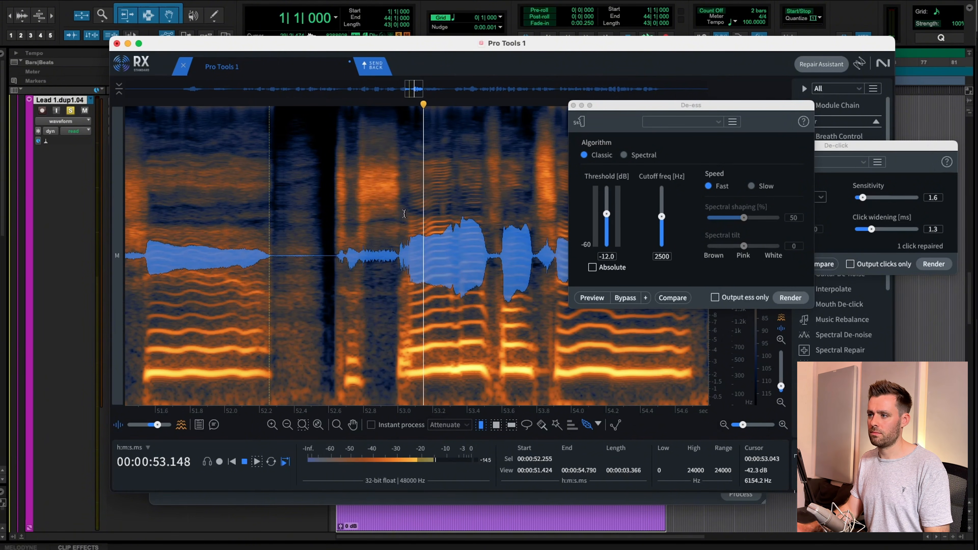
Audition the sibilant from 53.800 to 53.907 seconds, render De-ess on it and play back from 53.495, then on from 54.292 seconds.
key("space")
left_click_drag(242, 241, 223, 254)
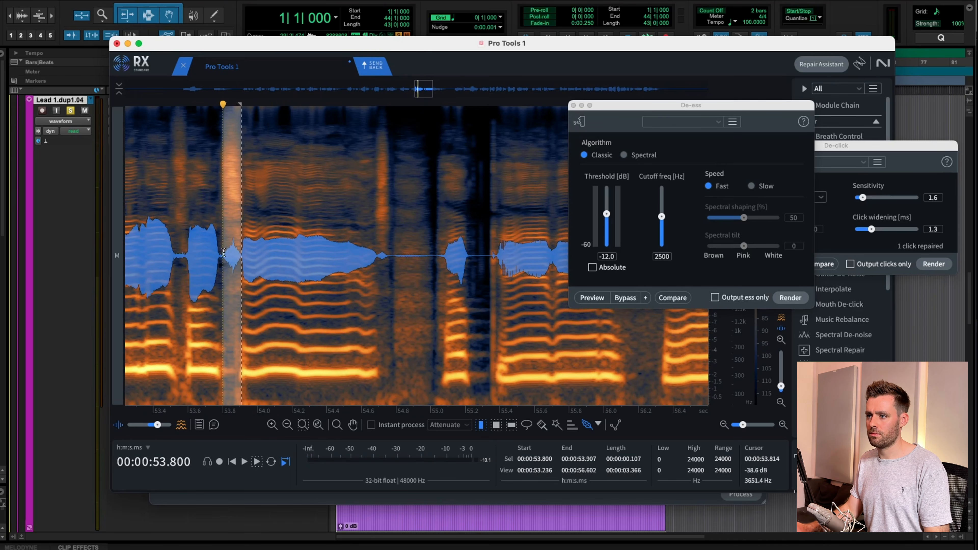
key("space")
left_click(790, 297)
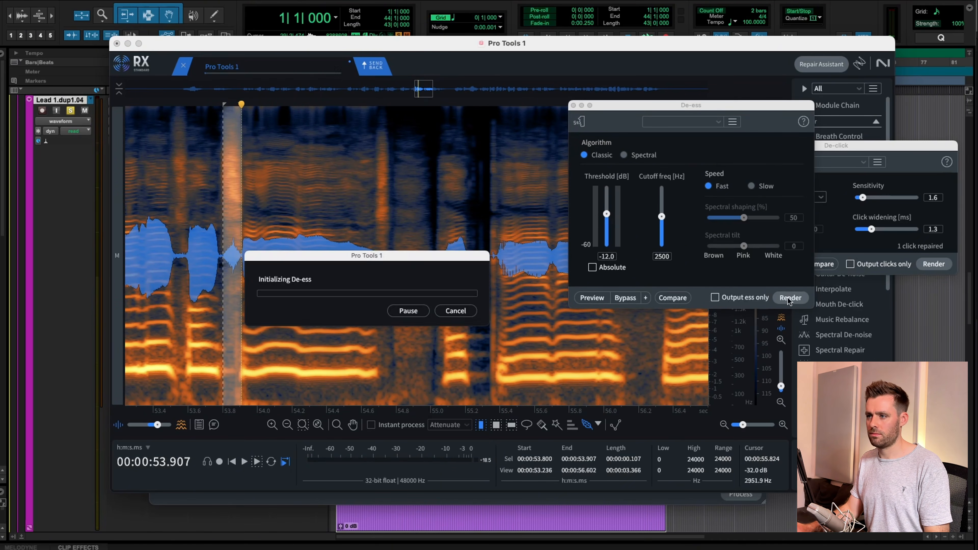
left_click(170, 152)
key("space")
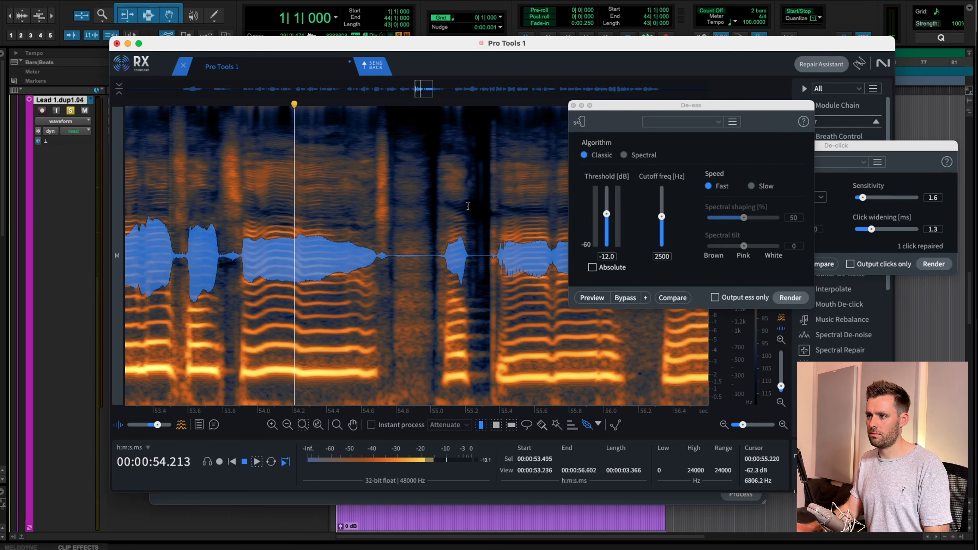
key("space")
left_click(307, 212)
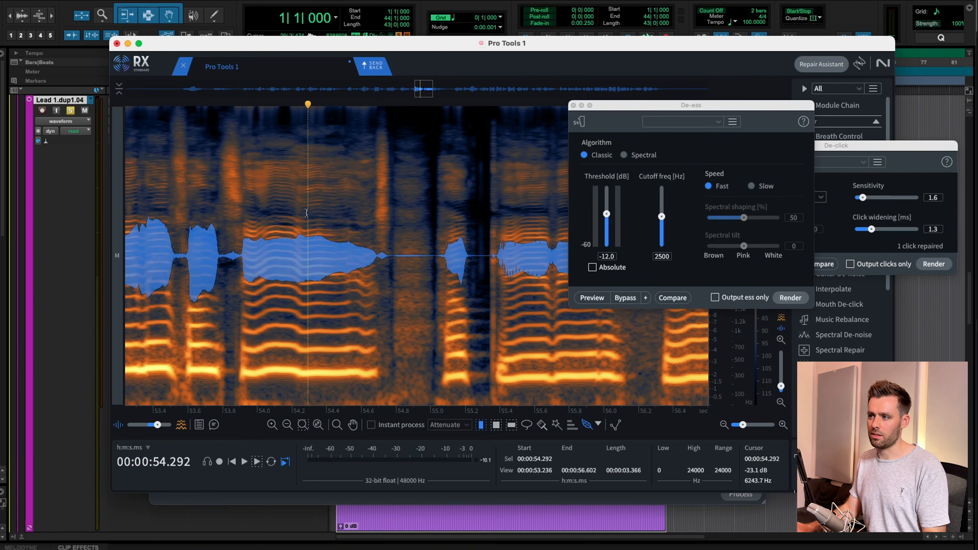
key("space")
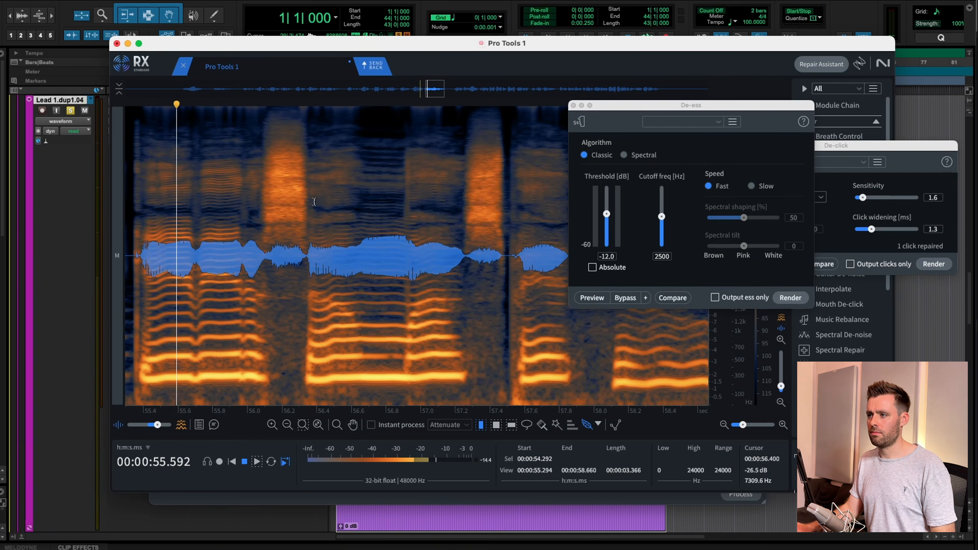
Render De-ess on the sibilant from 56.118 to 56.343 seconds and play back from 56.047 seconds.
key("space")
left_click_drag(307, 251, 270, 263)
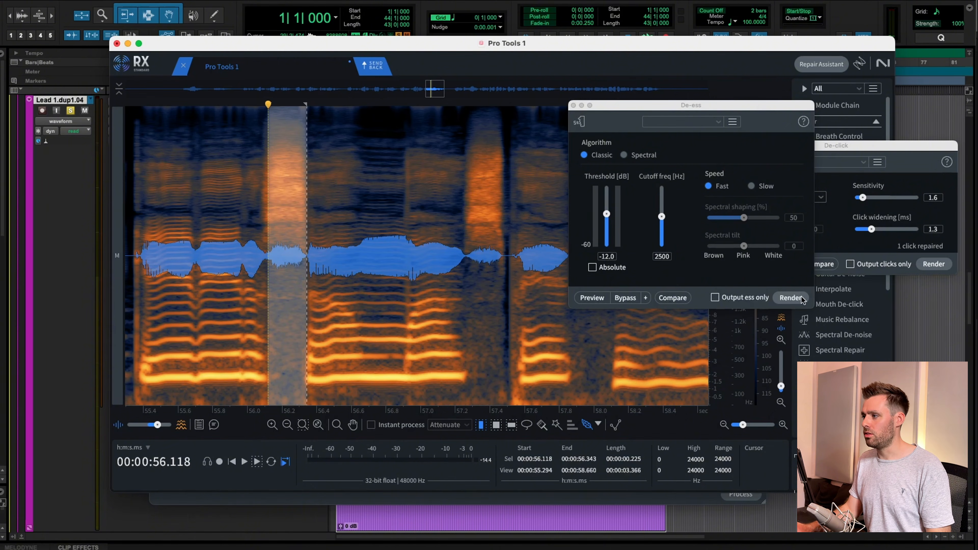
left_click(790, 297)
left_click(195, 191)
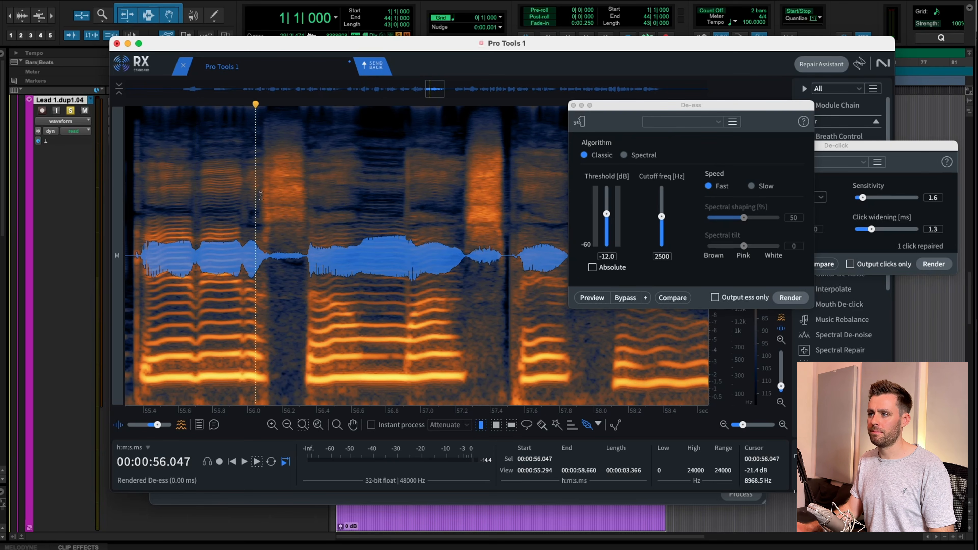
key("space")
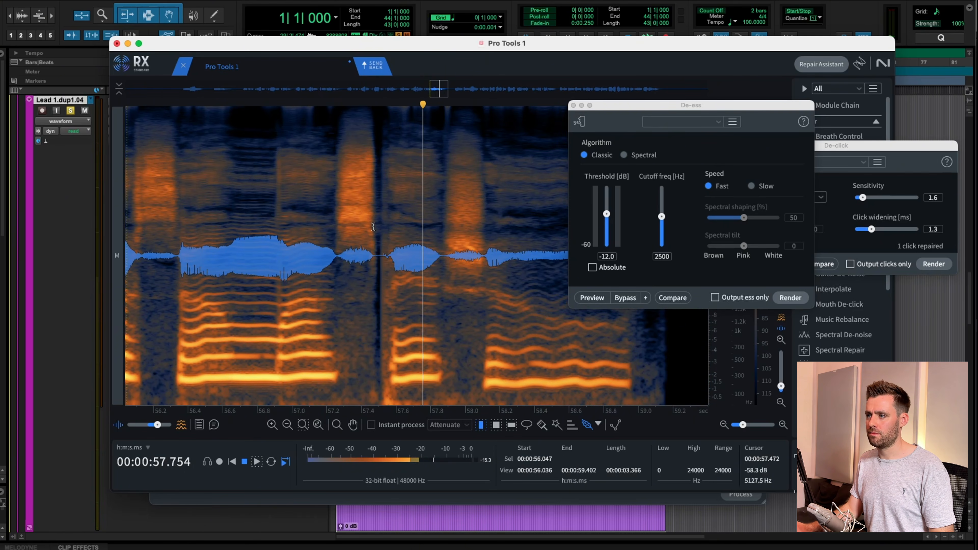
Render De-ess separately on the sibilants from 57.263 to 57.468 seconds and from 57.883 to 58.103 seconds.
left_click_drag(373, 227, 337, 263)
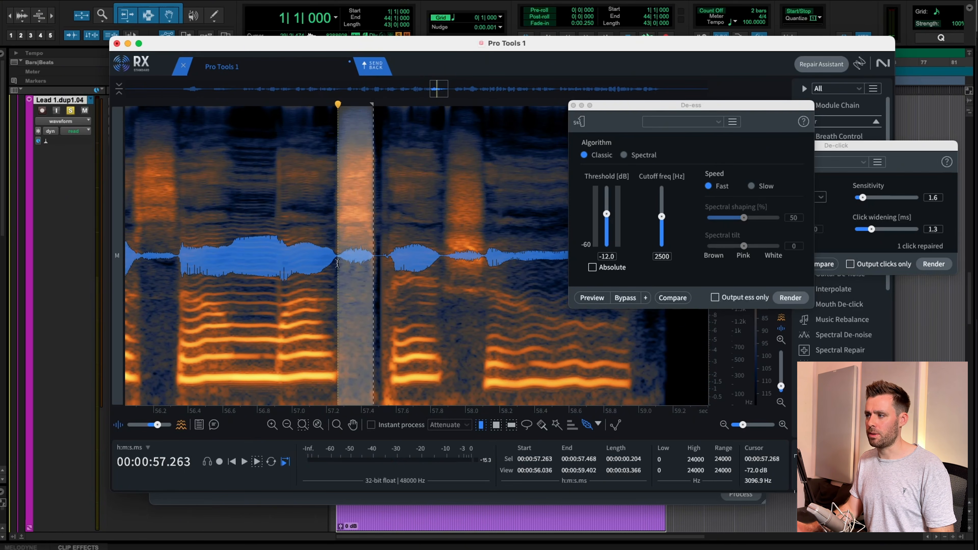
left_click(792, 297)
left_click_drag(482, 240, 446, 249)
left_click(790, 297)
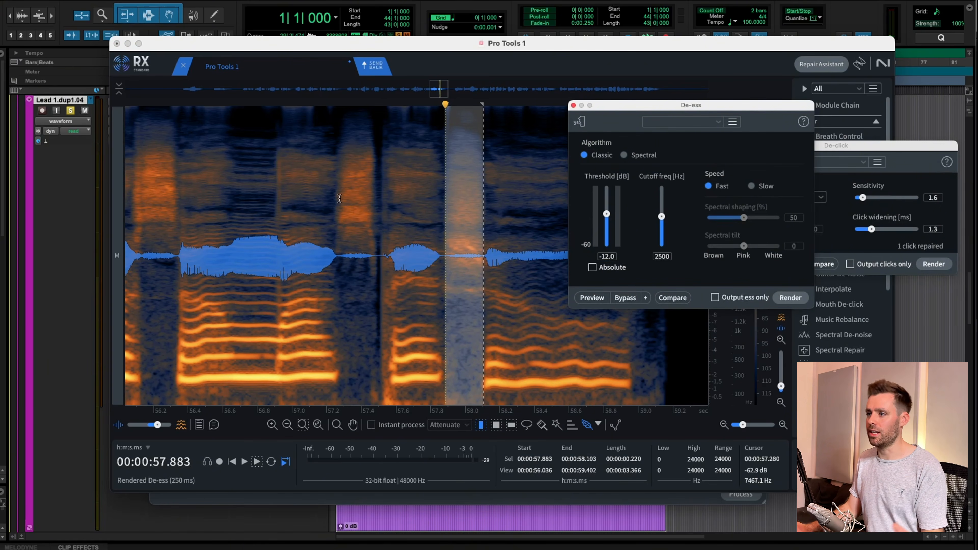
Play back the vocal from 56.874 seconds to check the last two de-essed sibilants.
scroll(310, 196, "right", 2)
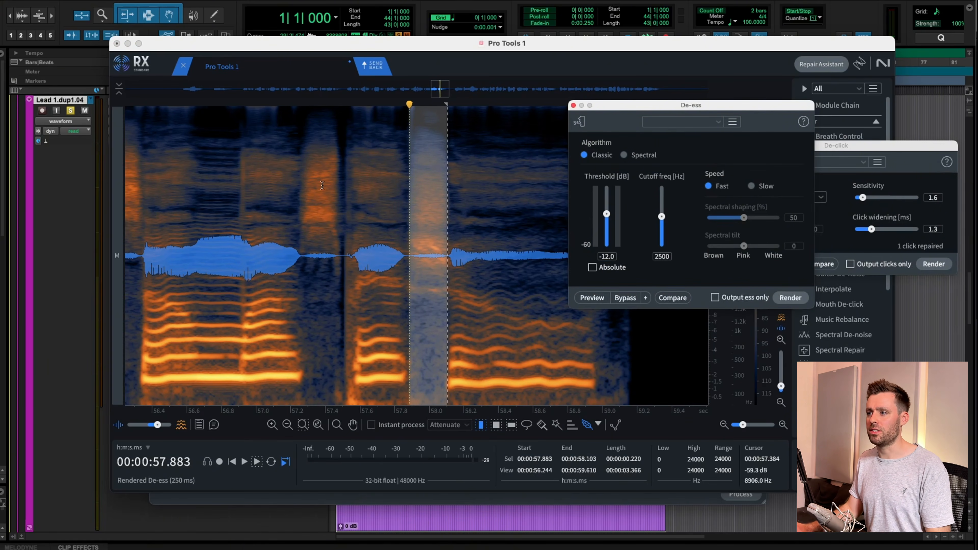
left_click(244, 200)
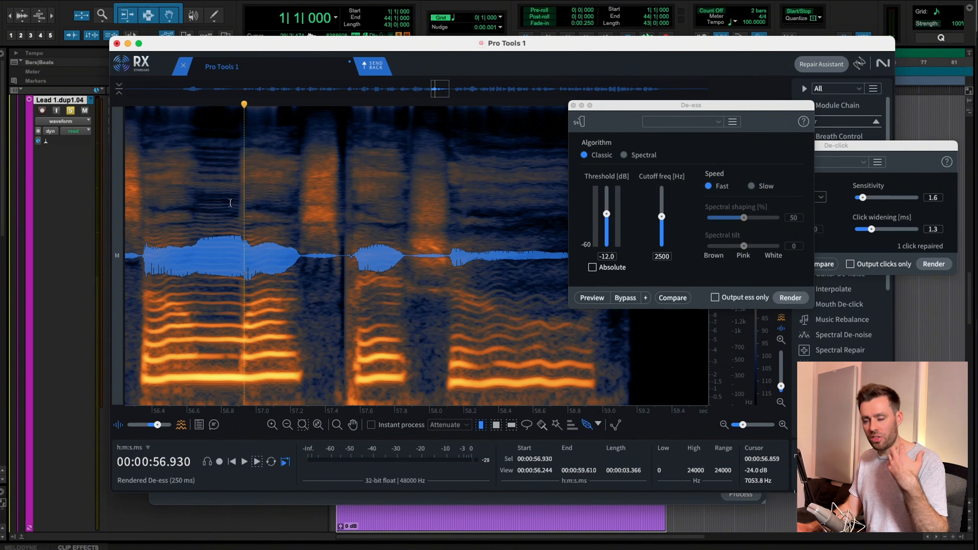
scroll(238, 208, "right", 1)
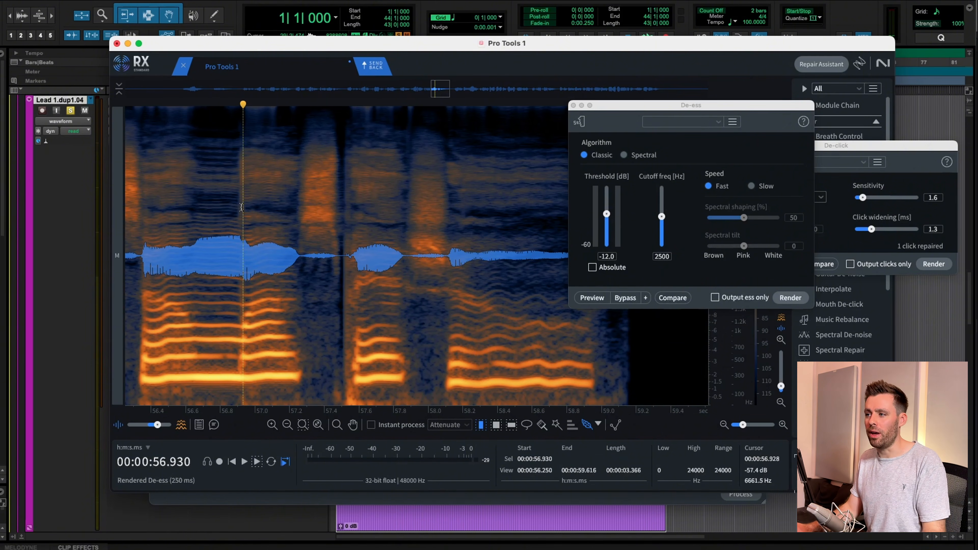
left_click_drag(233, 212, 235, 213)
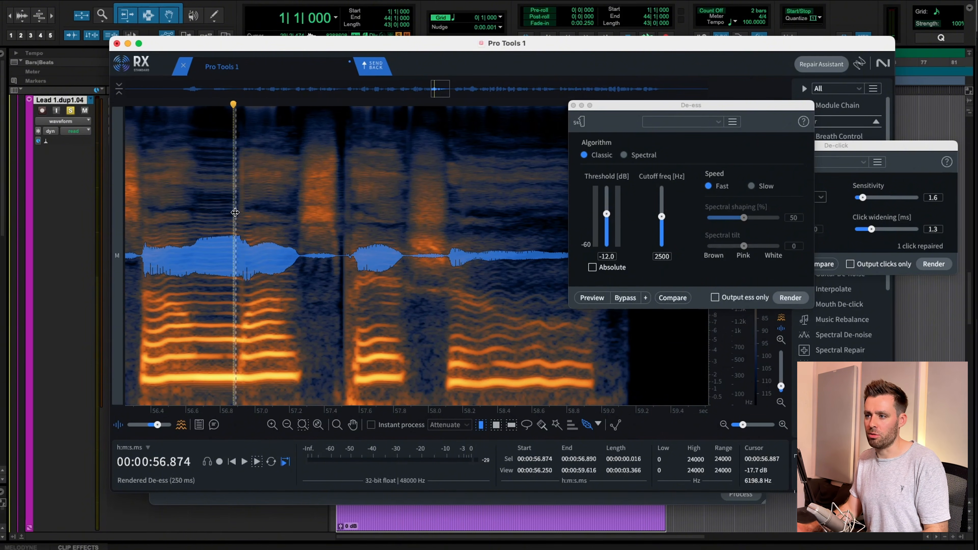
key("space")
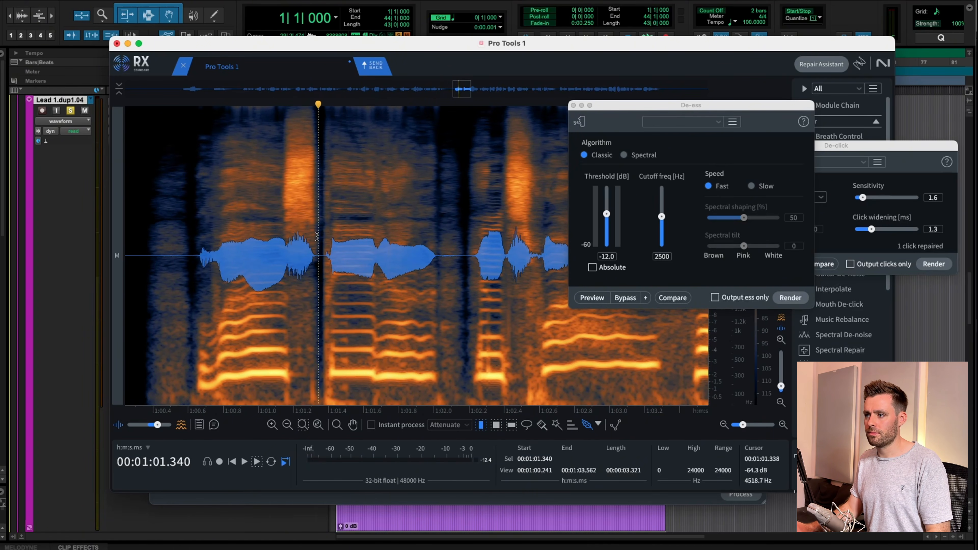
Render De-ess on the sibilant from 1:01.159 to 1:01.340 and play back from 1:01.260.
left_click_drag(317, 236, 286, 270)
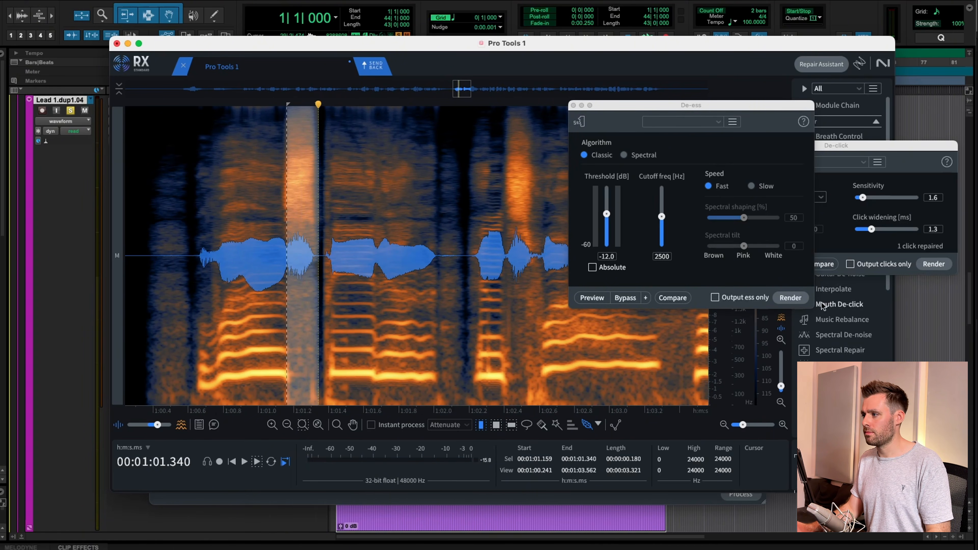
left_click(303, 246)
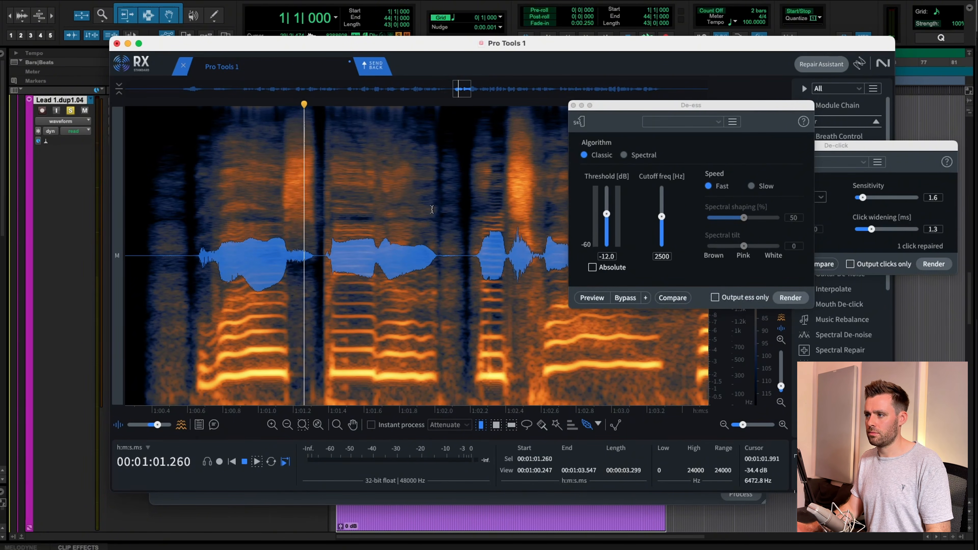
key("space")
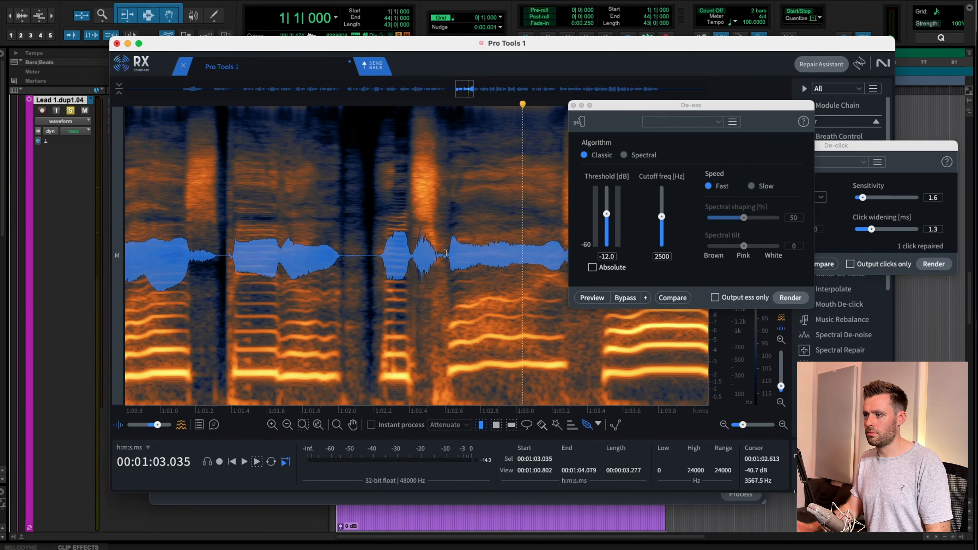
Render De-ess on the sibilant from 1:02.417 to 1:02.600 and play back from 1:02.035.
left_click_drag(445, 256, 416, 271)
key("space")
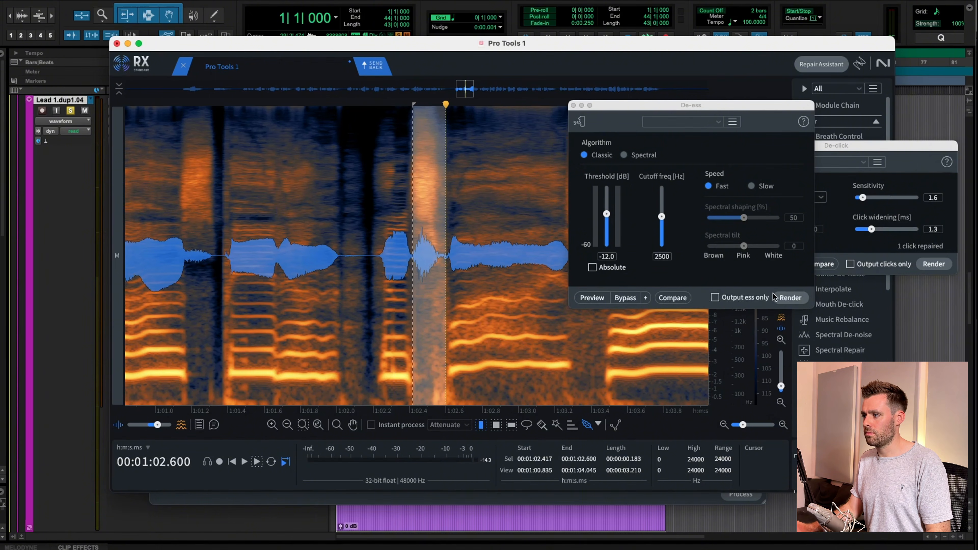
left_click(791, 298)
left_click(343, 219)
key("space")
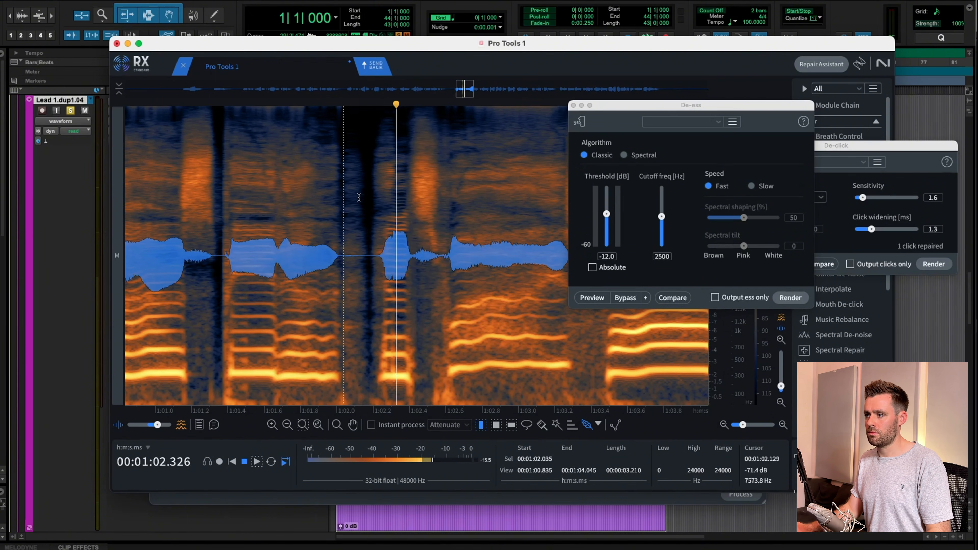
key("space")
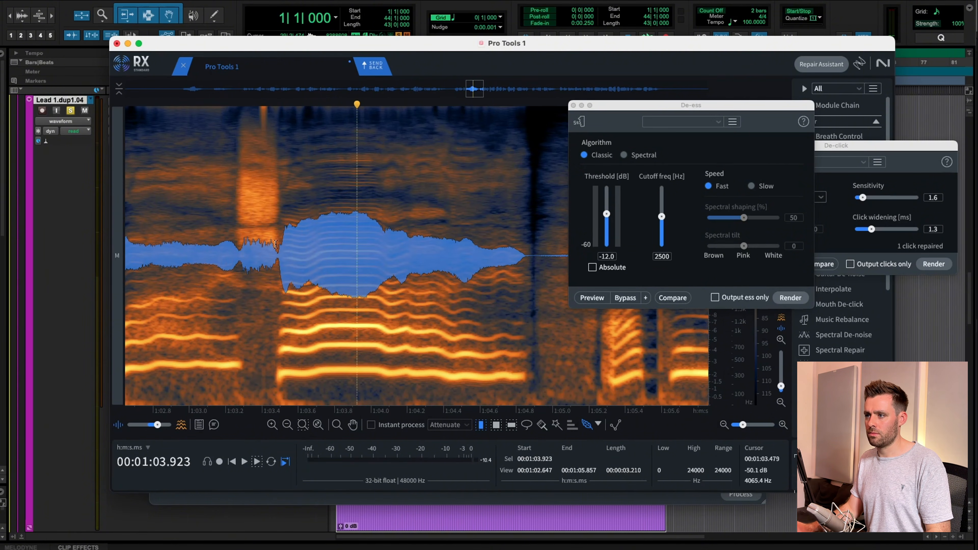
Audition the sibilant from 1:03.283 to 1:03.481, render De-ess on it and play on from 1:03.043.
left_click_drag(277, 254, 241, 276)
key("space")
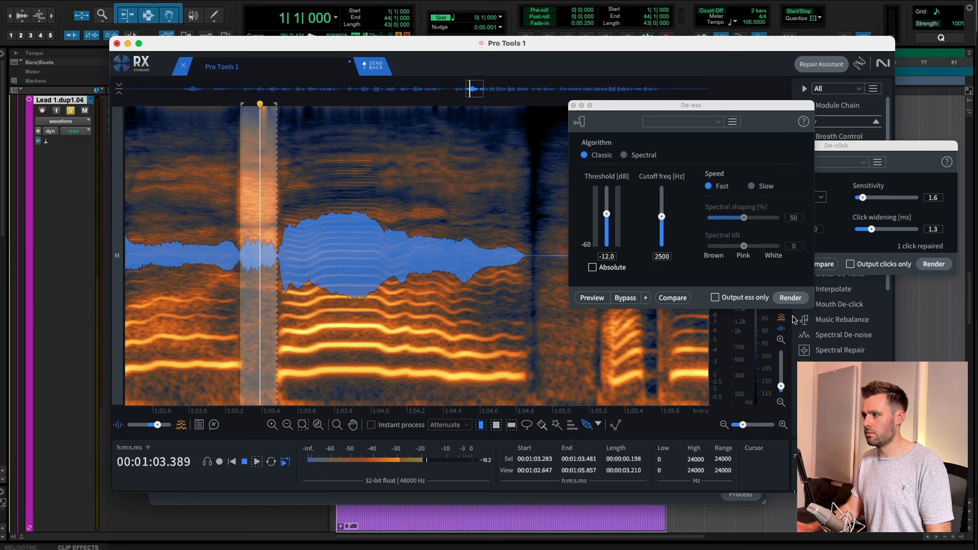
left_click(790, 297)
left_click(196, 208)
key("space")
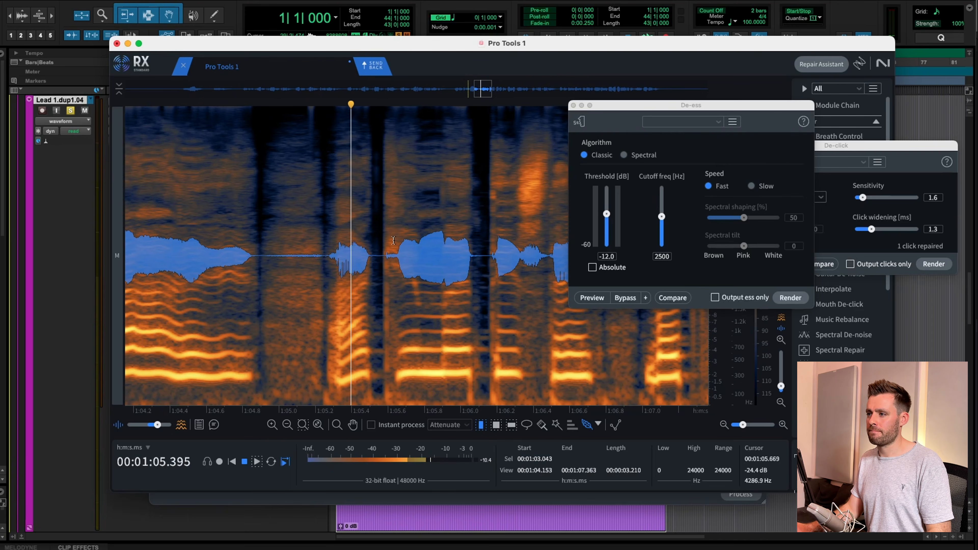
key("space")
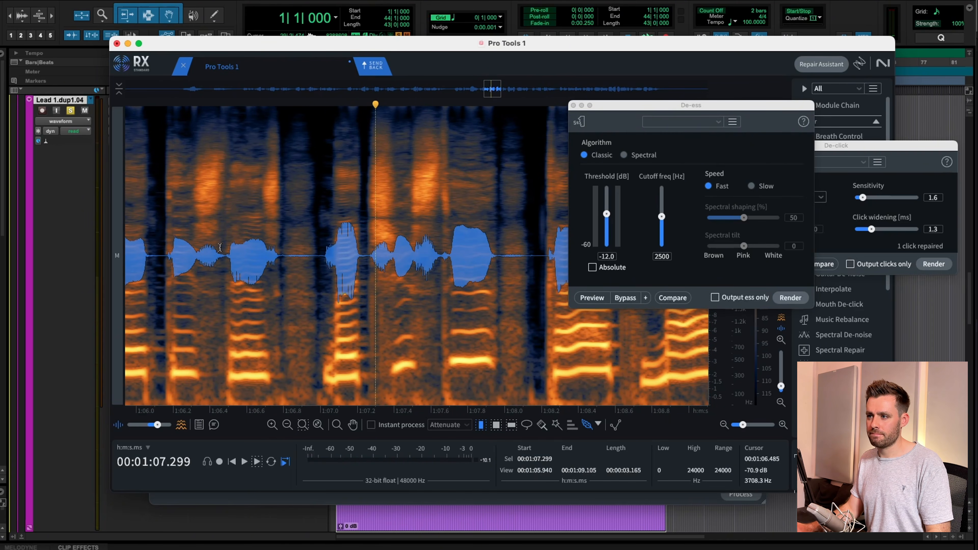
Audition the sibilant from 1:06.330 to 1:06.460, render De-ess on it and play back from 1:06.274.
left_click_drag(221, 243, 194, 269)
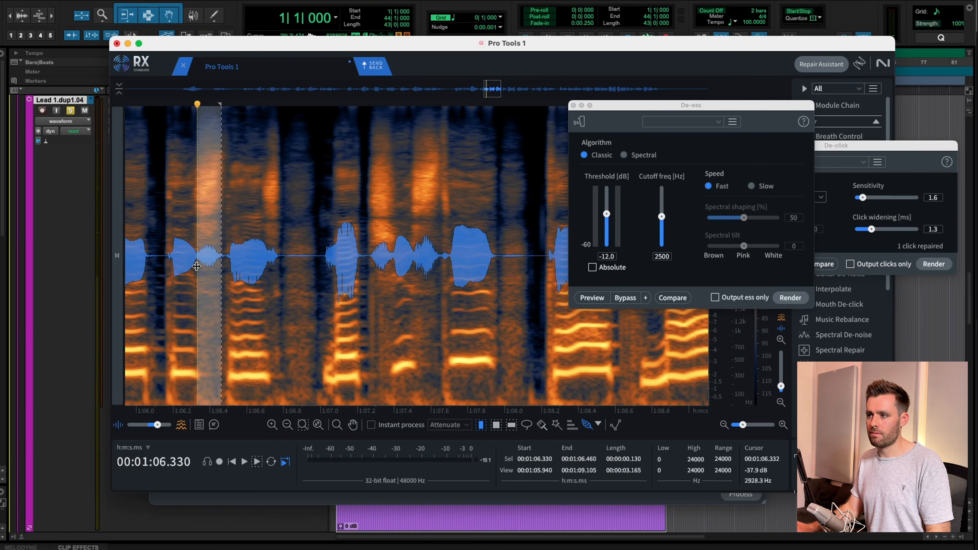
key("space")
left_click(795, 300)
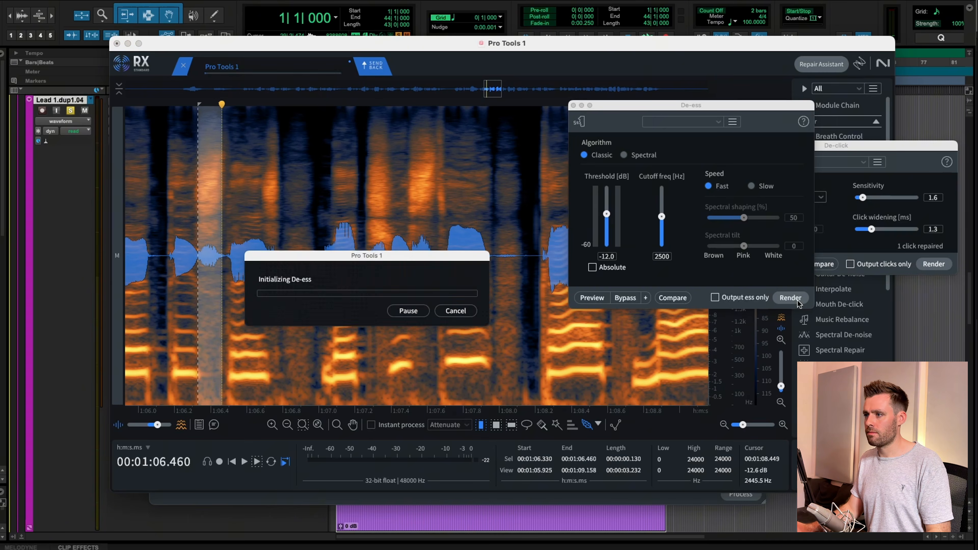
left_click(326, 219)
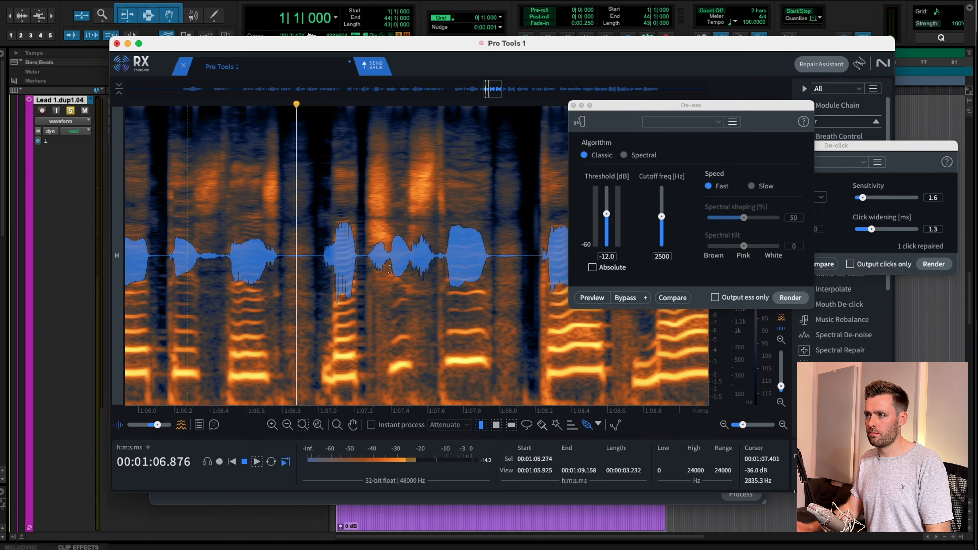
Render De-ess on the sibilant from 1:07.261 to 1:07.400 and play back from 1:06.753.
left_click_drag(391, 254, 367, 273)
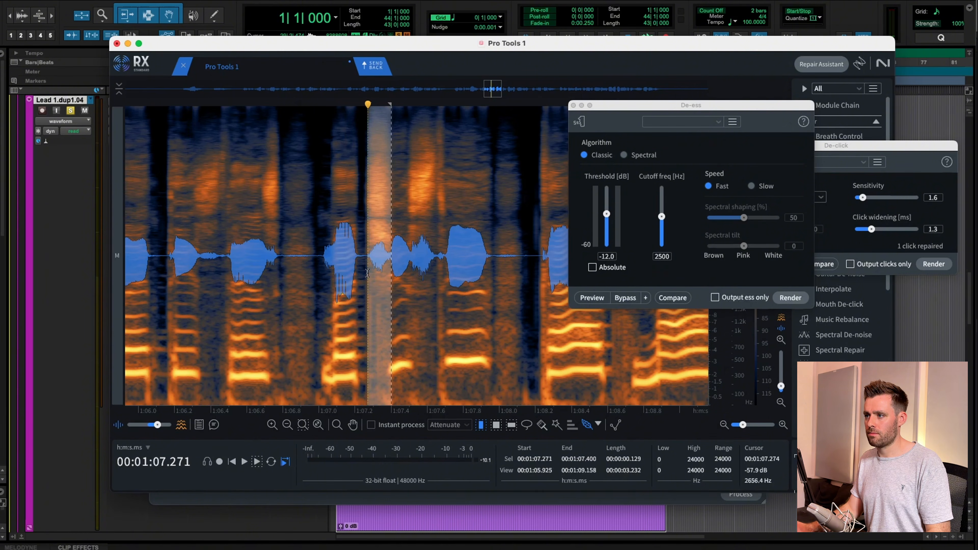
left_click(793, 301)
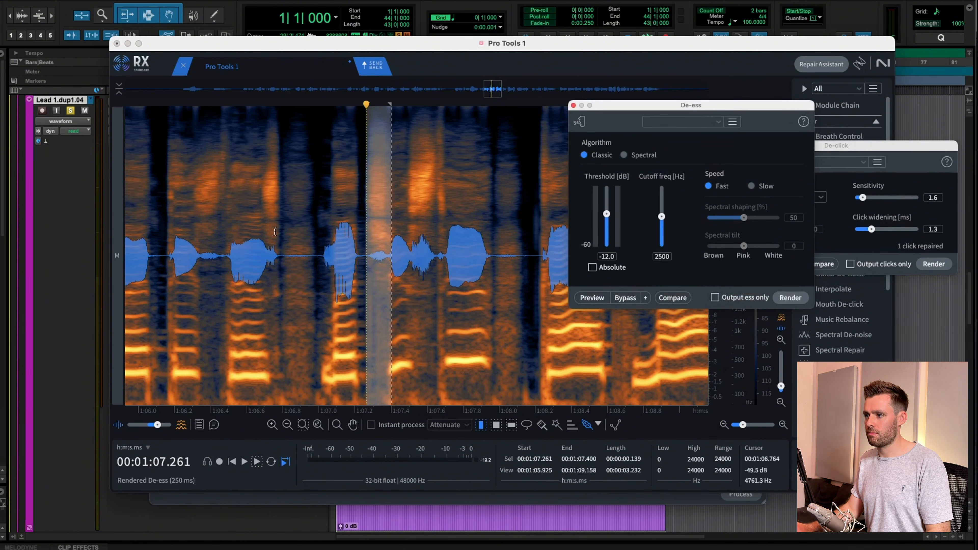
left_click(274, 254)
key("space")
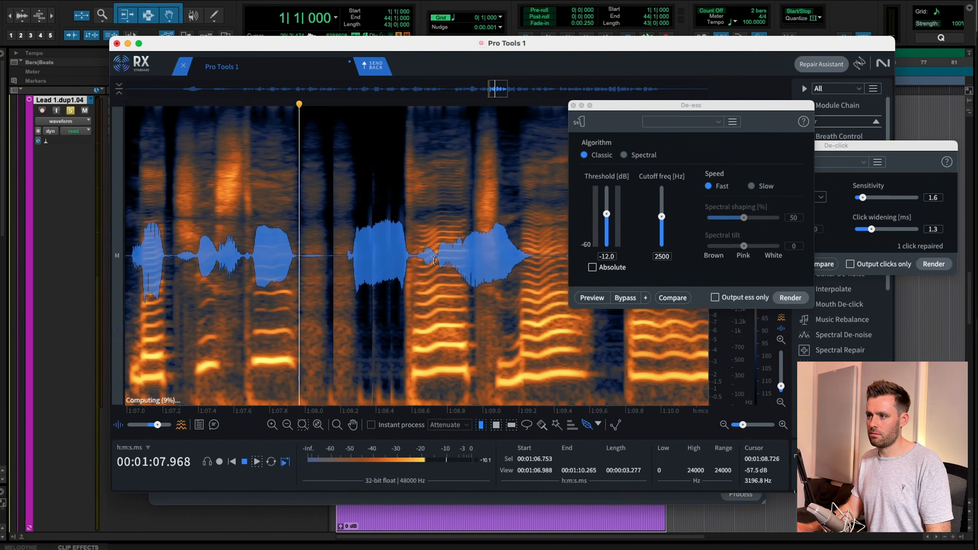
Render De-ess on the sibilant from 1:08.600 to 1:08.743 and play back from 1:08.091.
left_click_drag(349, 255, 326, 277)
left_click(790, 298)
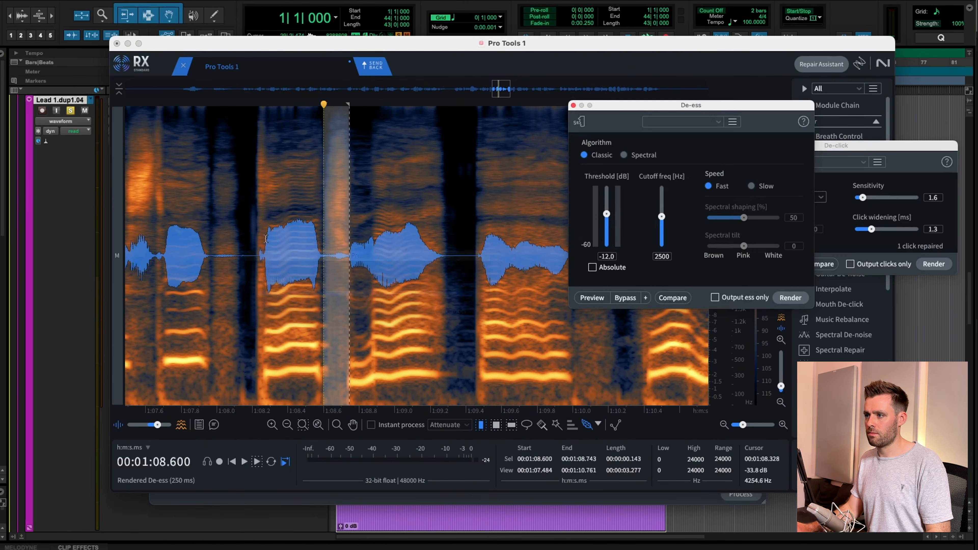
left_click(233, 254)
key("space")
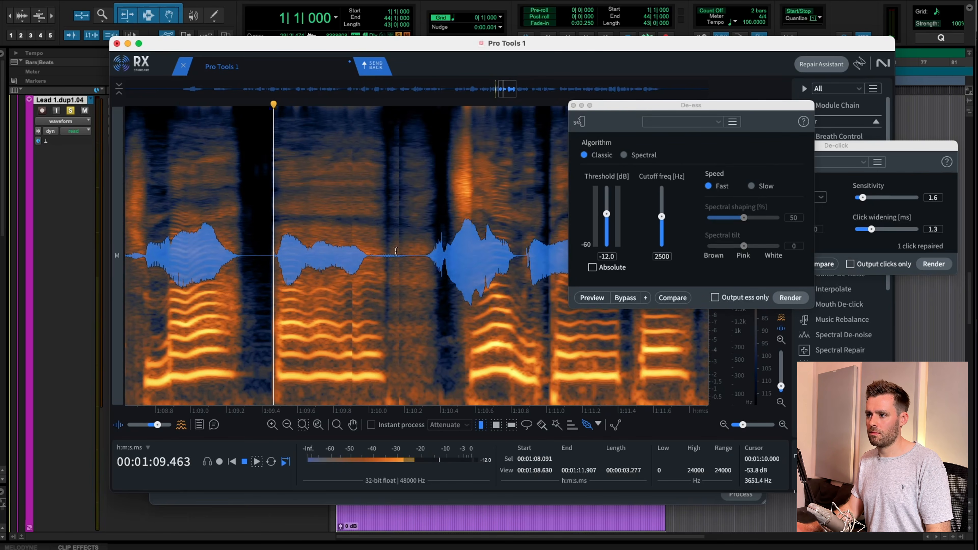
Render De-ess on the sibilant from 1:10.317 to 1:10.421 and play back from 1:10.088.
left_click_drag(299, 257, 280, 273)
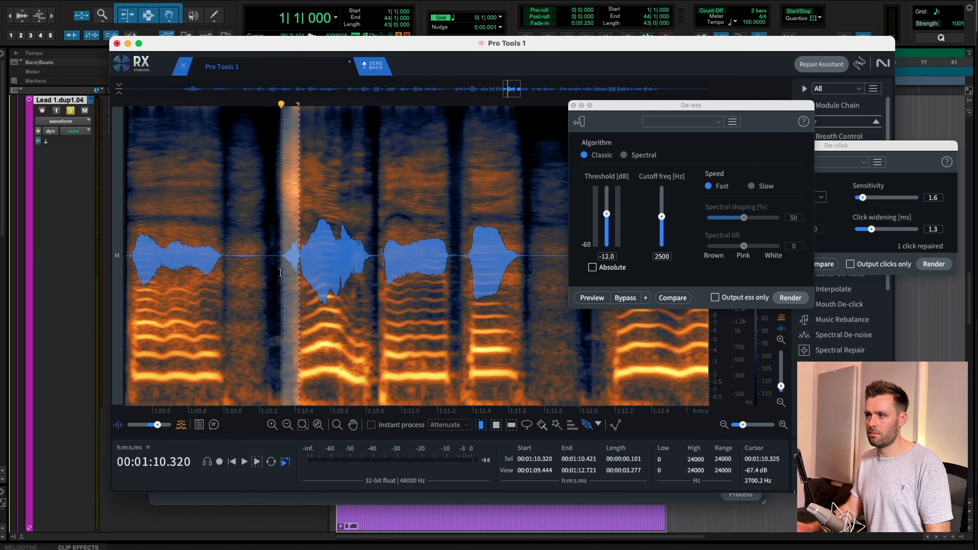
left_click(794, 298)
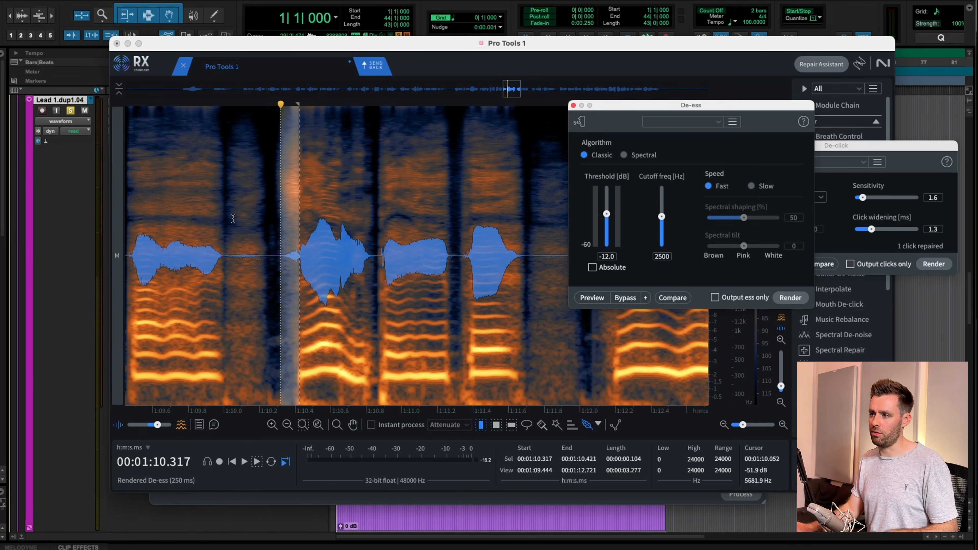
left_click(223, 211)
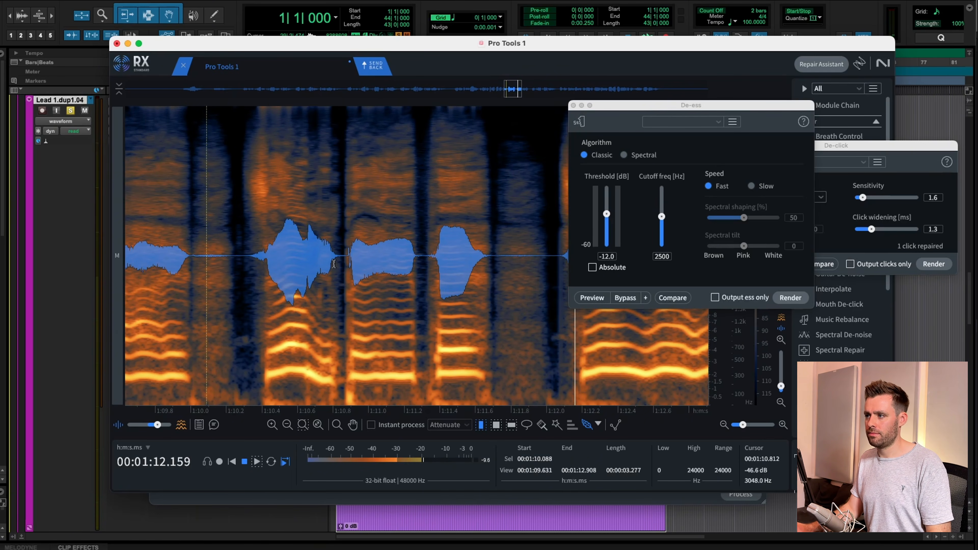
key("space")
Render De-ess on the short sibilant between 1:12.0 and 1:12.2 and play back from 1:11.981.
left_click_drag(356, 239, 336, 264)
left_click(803, 297)
left_click(317, 226)
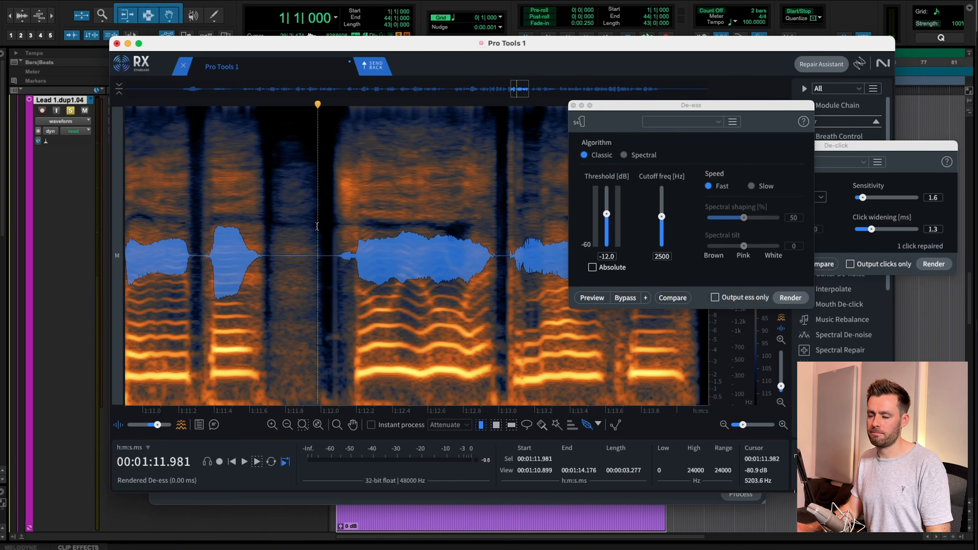
key("space")
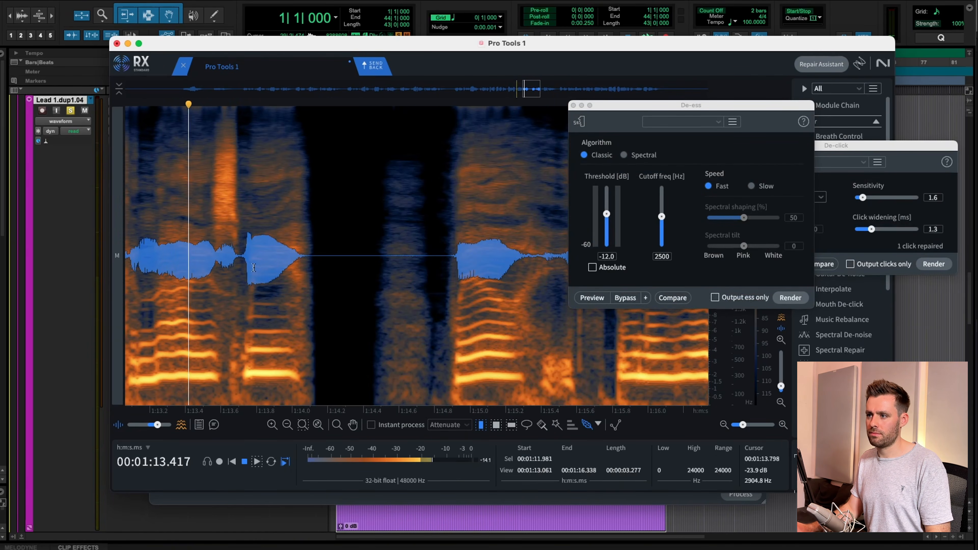
Render De-ess on the sibilant from 1:13.579 to 1:13.705 and play back from 1:13.490.
left_click_drag(240, 256, 217, 281)
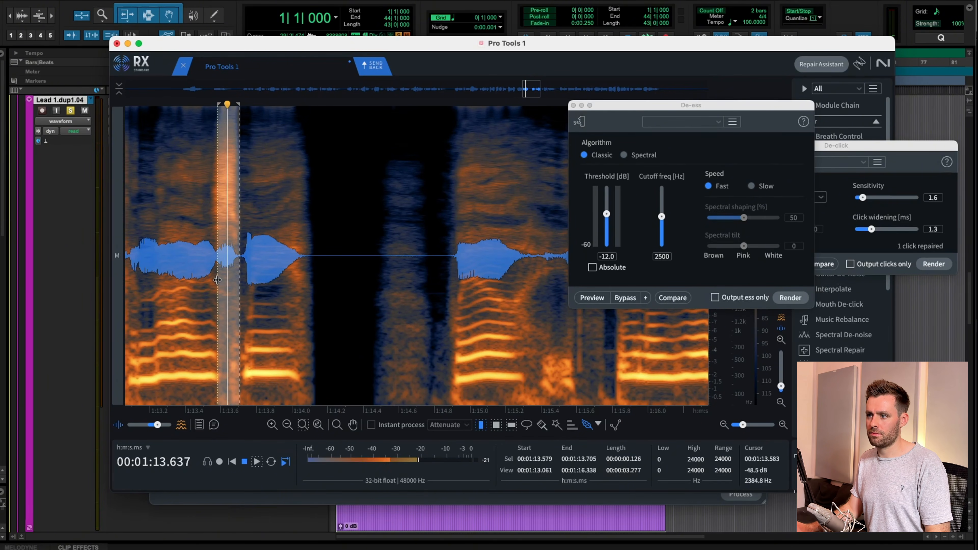
left_click(790, 298)
left_click(202, 232)
key("space")
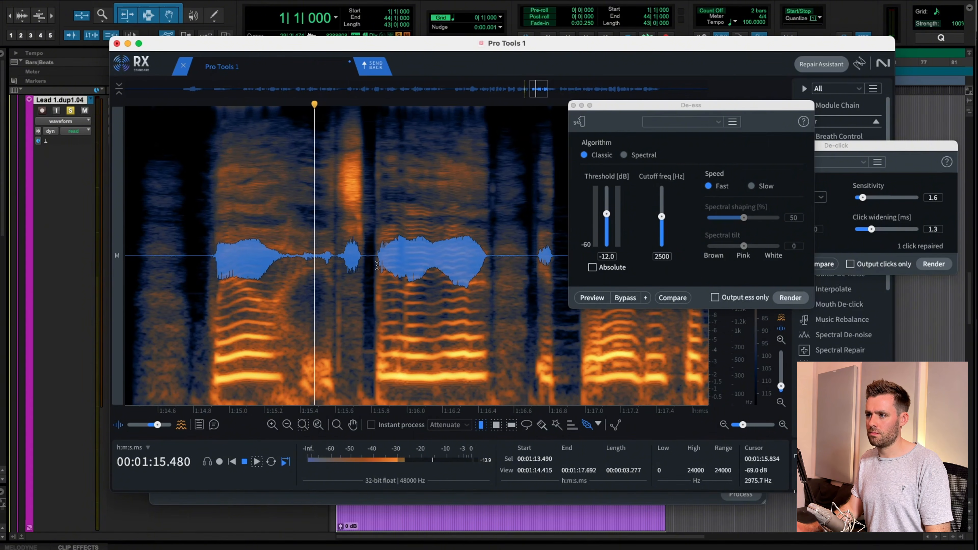
key("space")
Render De-ess on the sibilant from 1:15.615 to 1:15.747 and play back from just before it.
left_click_drag(256, 246, 234, 263)
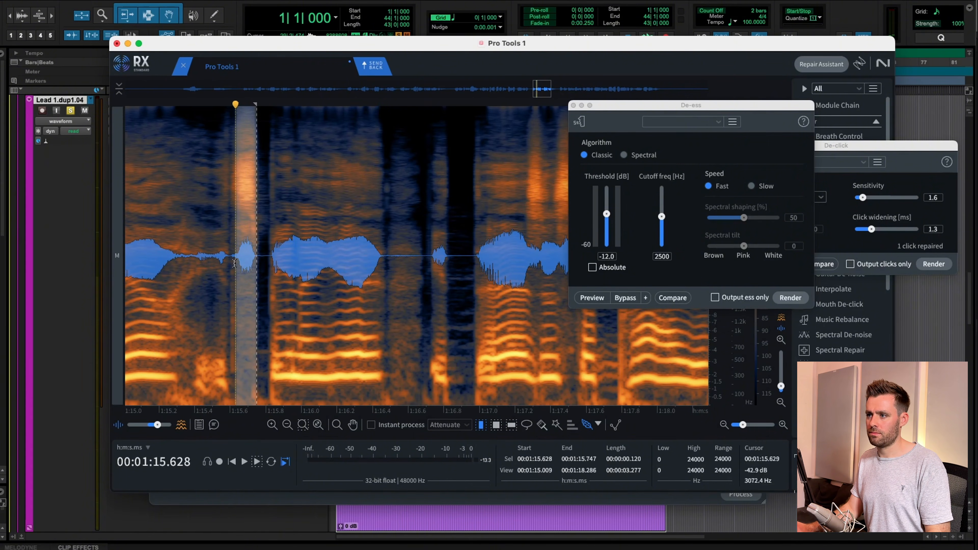
key("space")
left_click(790, 297)
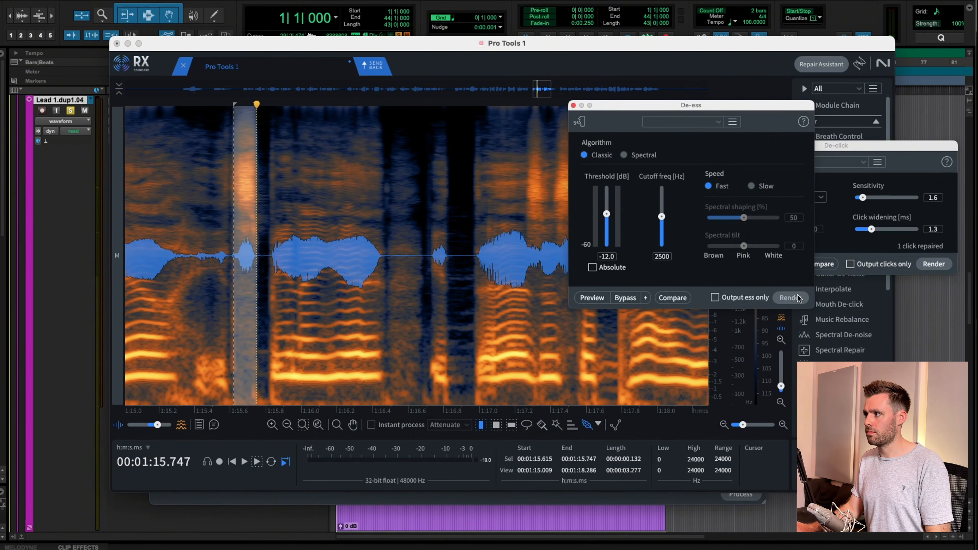
left_click(195, 231)
key("space")
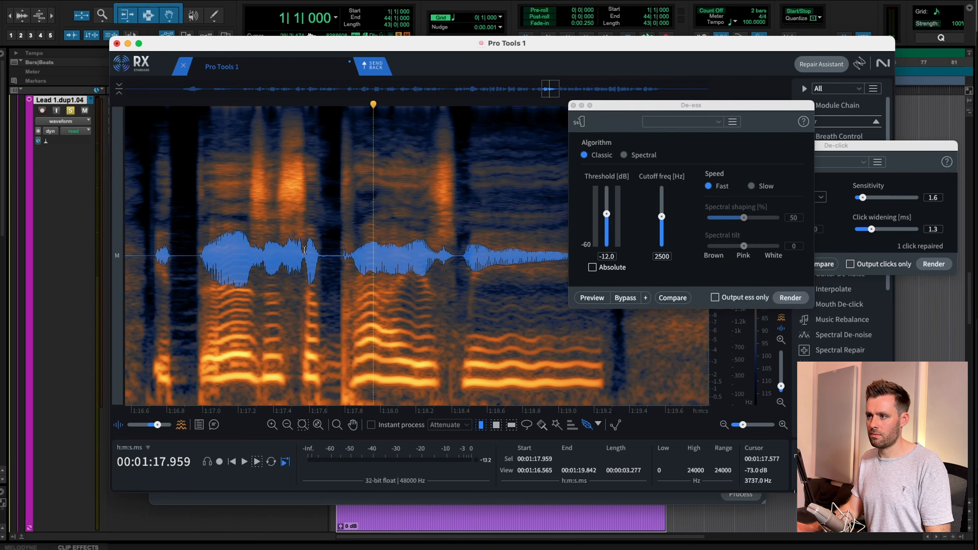
Render De-ess on the sibilant from 1:17.422 to 1:17.569 and play back from 1:17.309.
key("space")
left_click(297, 254)
left_click_drag(296, 254, 263, 269)
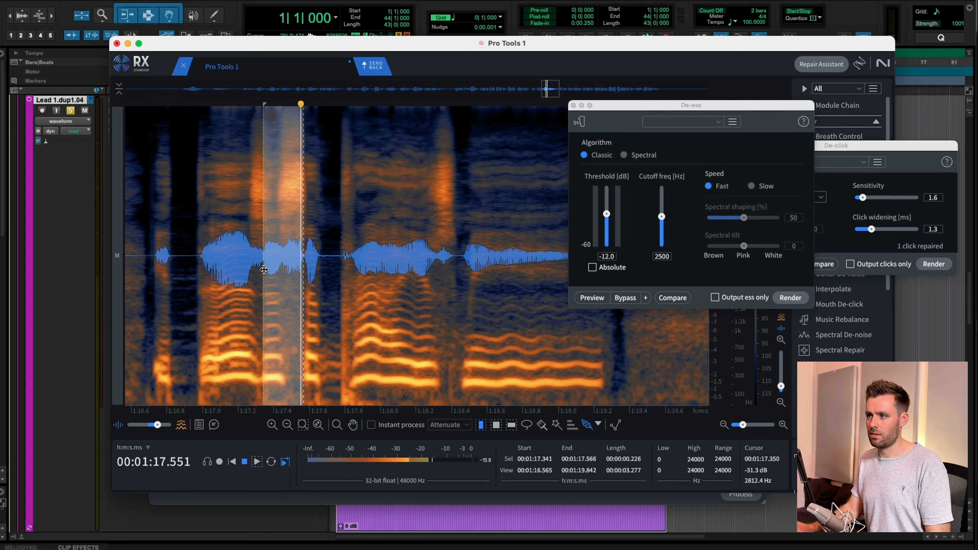
left_click(289, 167)
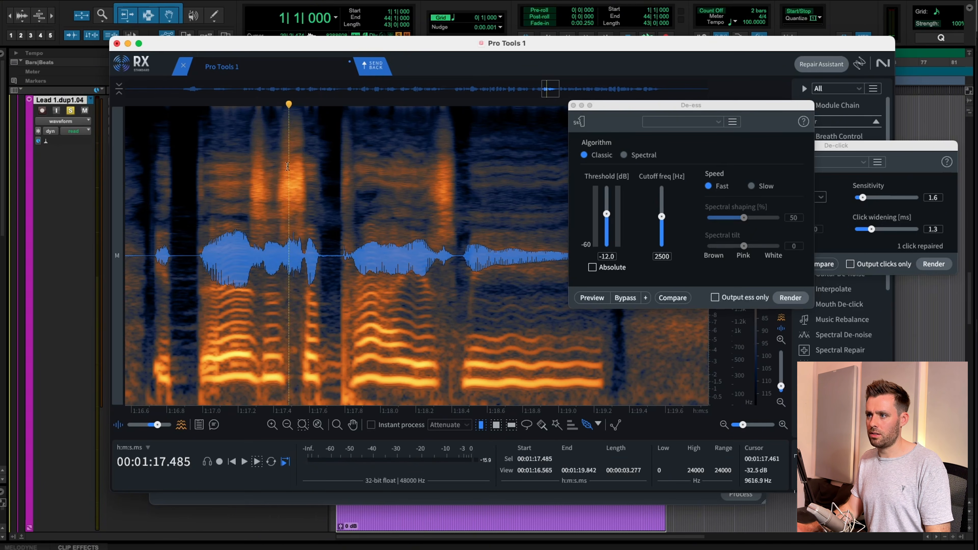
left_click_drag(278, 181, 301, 182)
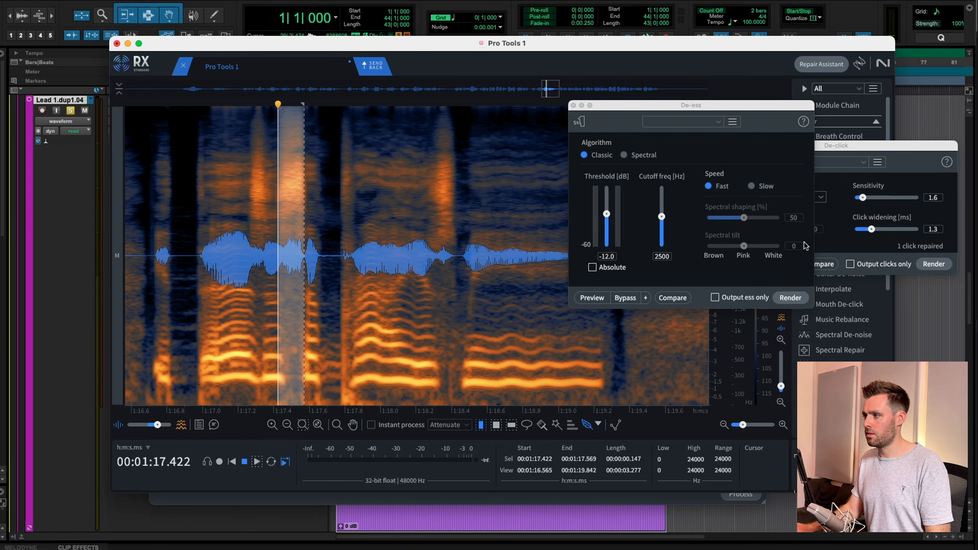
left_click(786, 298)
left_click(258, 229)
key("space")
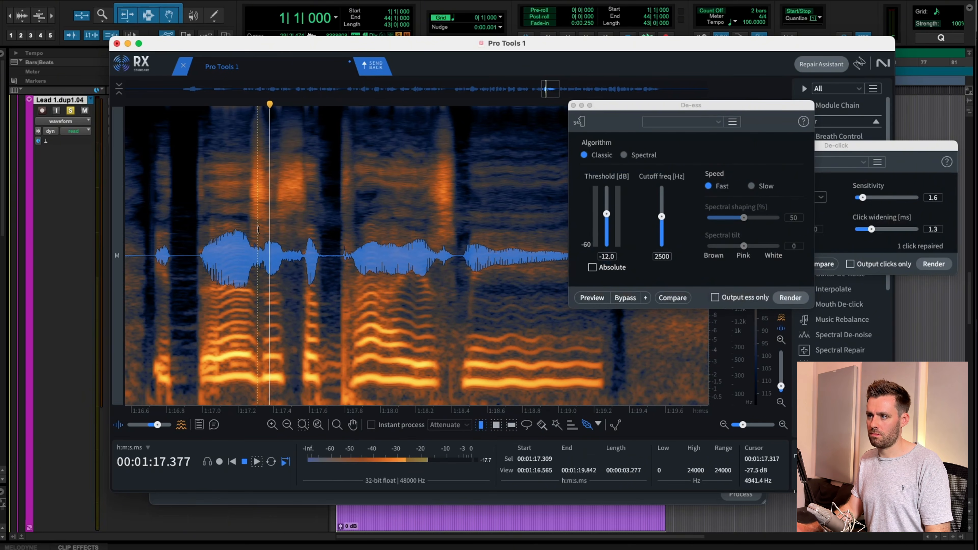
Render De-ess on the sibilant from 1:18.307 to 1:18.421 and play back from just before it.
left_click_drag(307, 270, 286, 272)
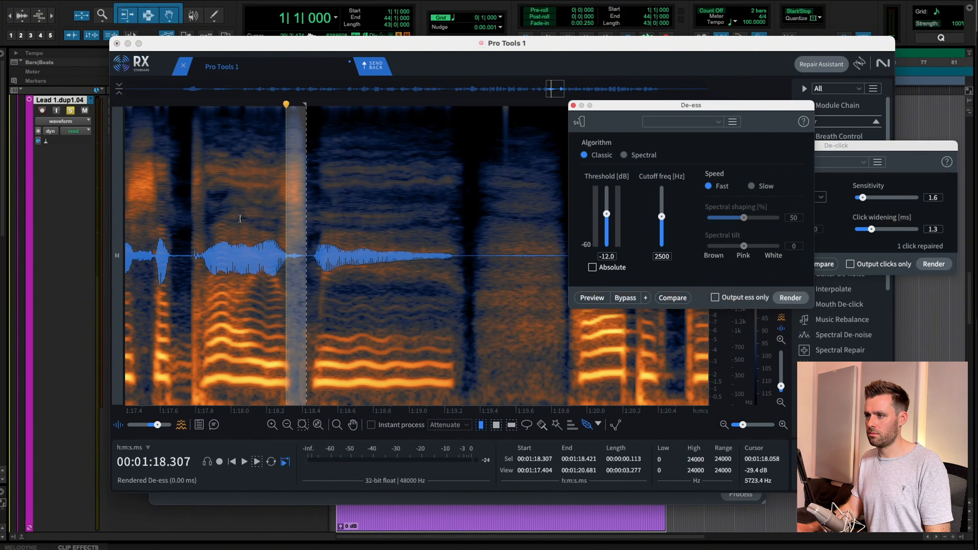
left_click(237, 216)
key("space")
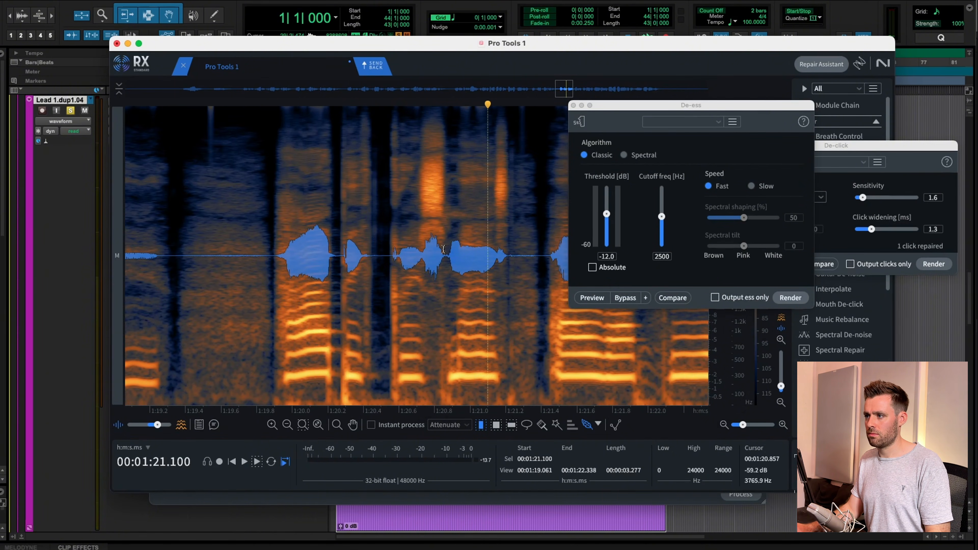
Render De-ess on the sibilant from 1:20.730 to 1:20.852 and play back from 1:20.102.
left_click_drag(444, 274, 422, 274)
left_click(775, 299)
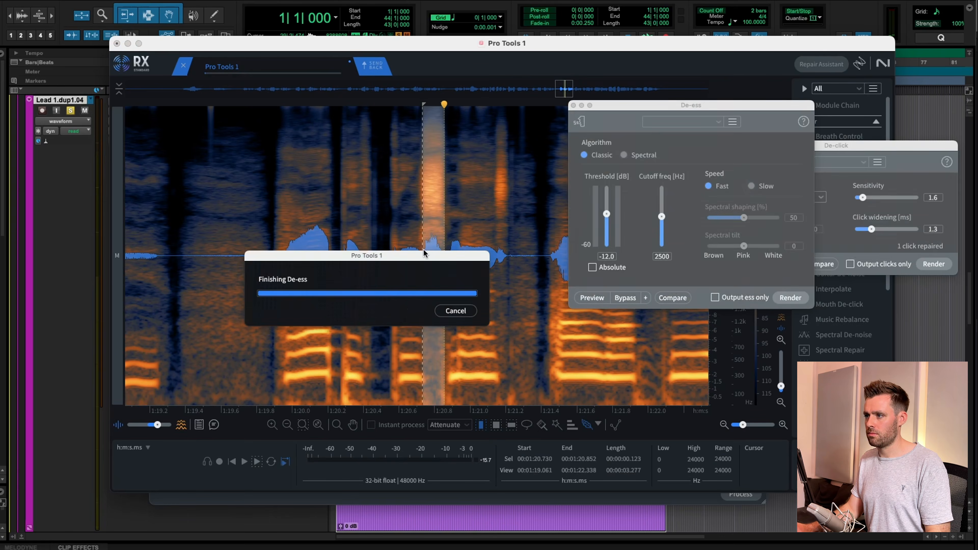
left_click(310, 250)
key("space")
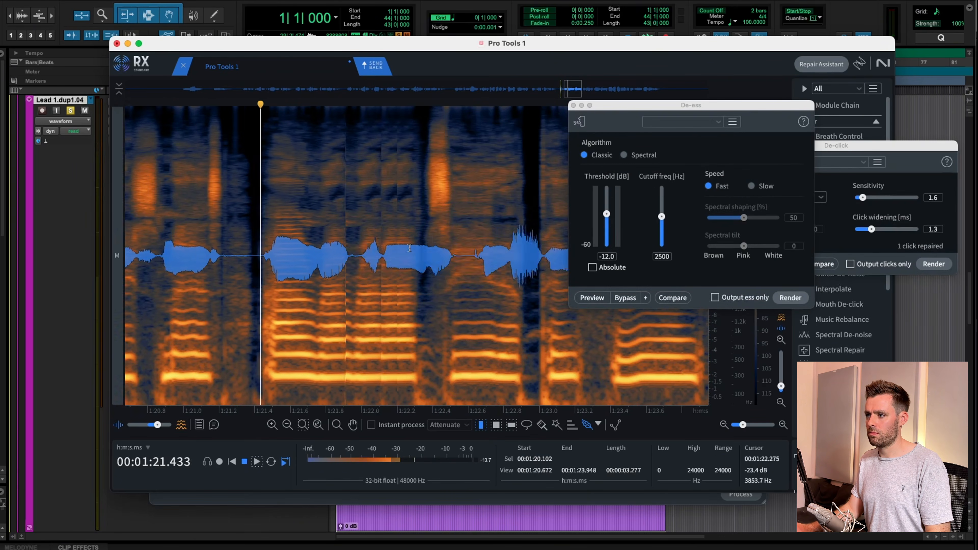
Render De-ess on the sibilant from 1:22.000 to 1:22.123 and play back from just before it.
left_click_drag(302, 262, 281, 273)
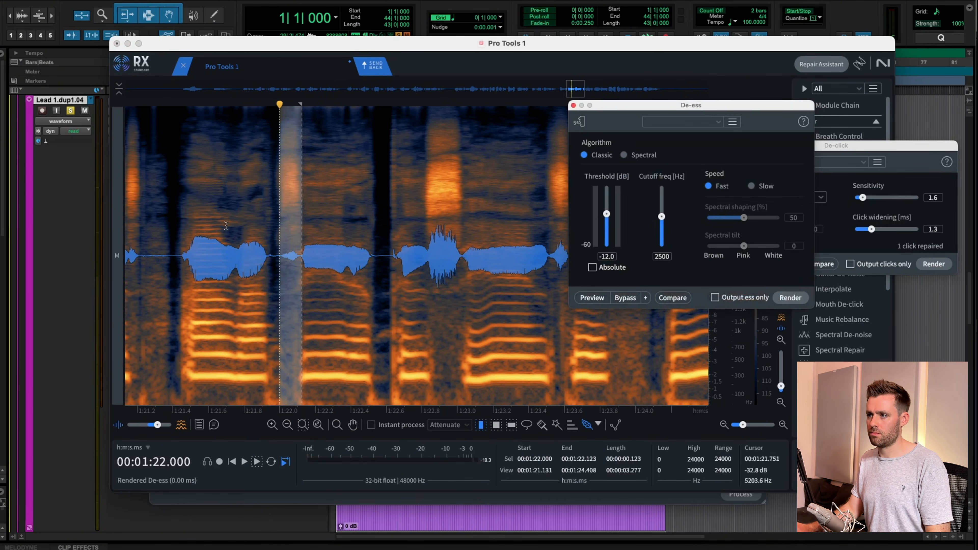
left_click(231, 262)
key("space")
key("space")
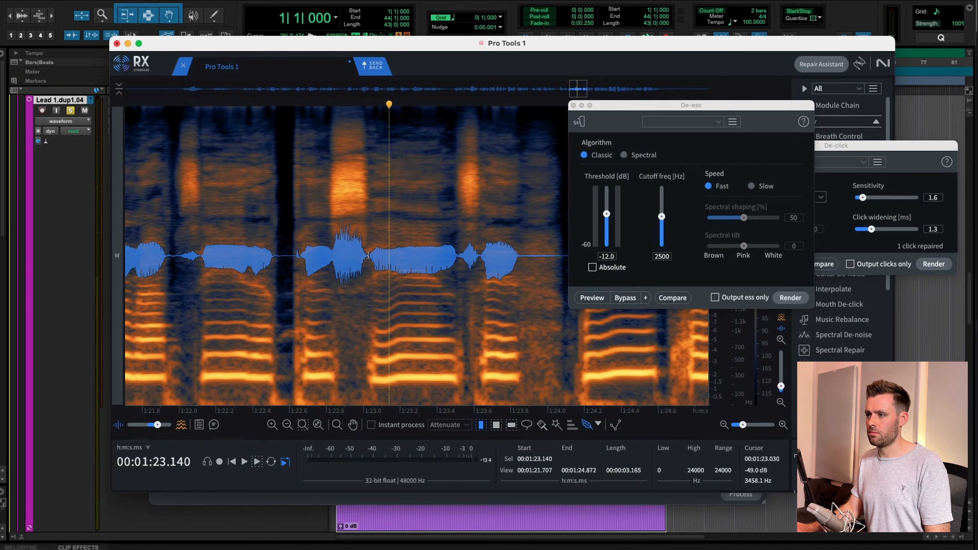
Render De-ess on the sibilant from 1:22.832 to 1:23.029 and play back from 1:22.094.
left_click_drag(369, 277, 332, 279)
scroll(332, 280, "down", 1)
key("space")
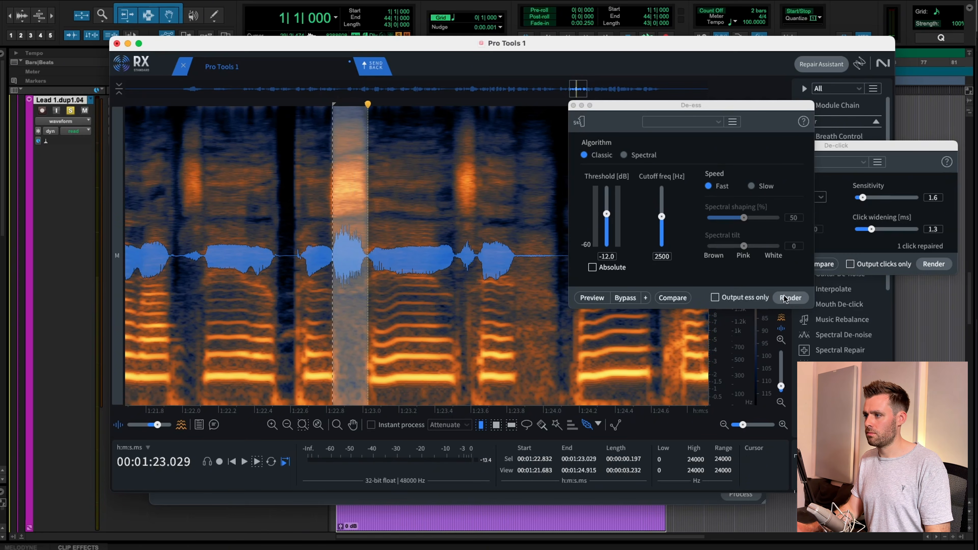
left_click(785, 297)
left_click(198, 213)
key("space")
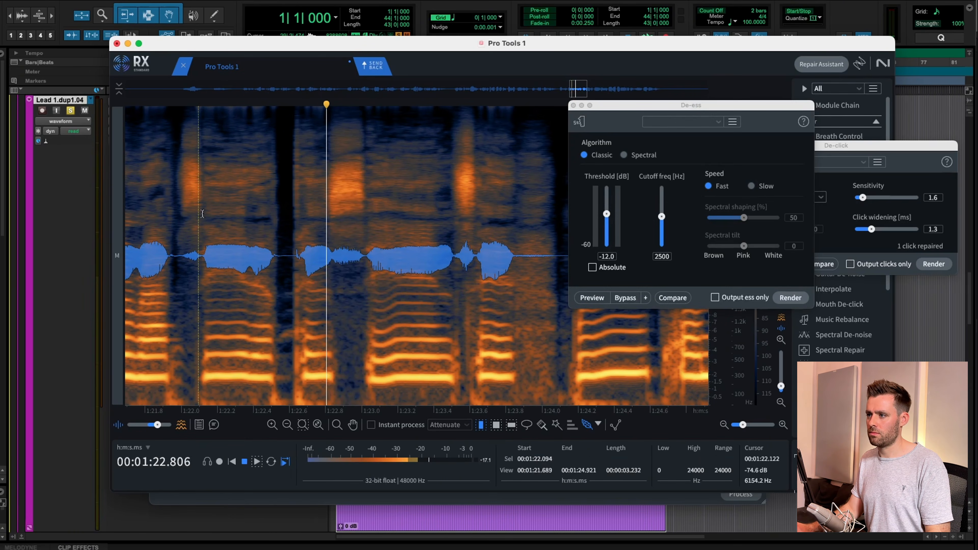
key("space")
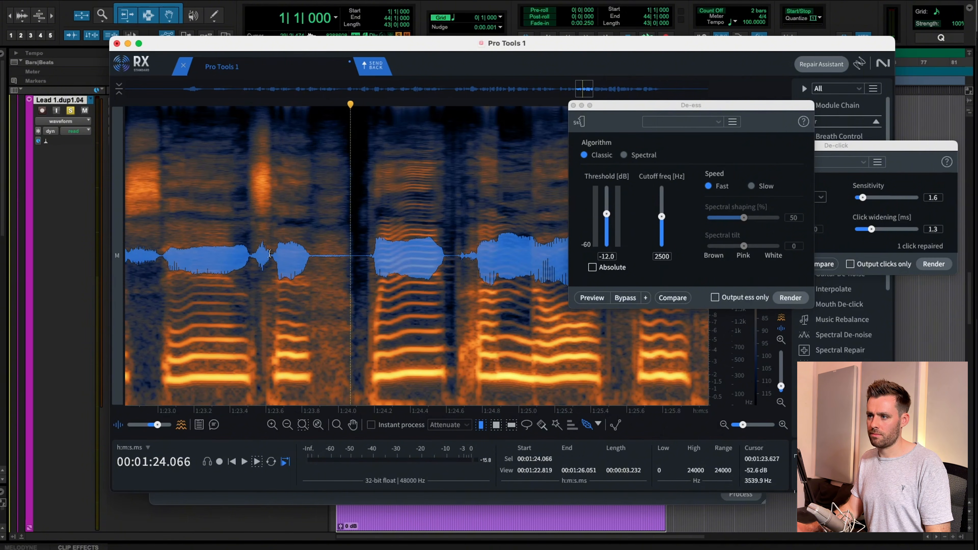
Render De-ess on the sibilant from 1:23.524 to 1:23.622 and play back from 1:23.103.
left_click_drag(269, 253, 252, 253)
left_click(789, 298)
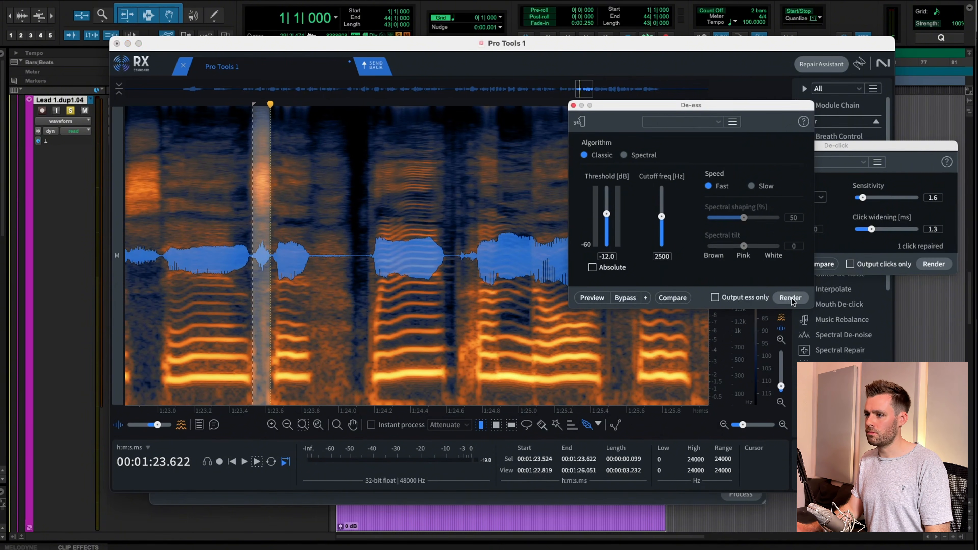
left_click(177, 254)
key("space")
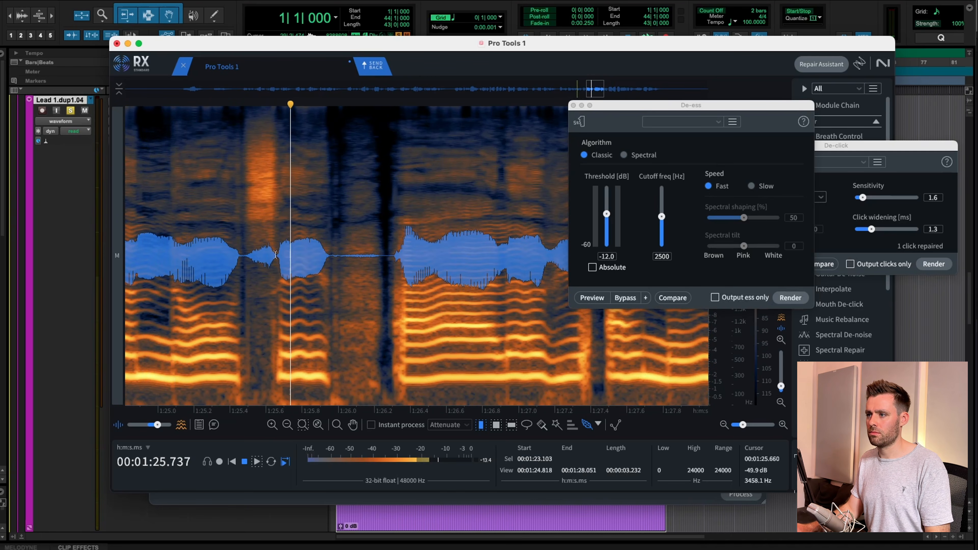
Render De-ess on the sibilant from 1:25.492 to 1:25.652 and play back from 1:25.347.
left_click_drag(264, 269, 247, 280)
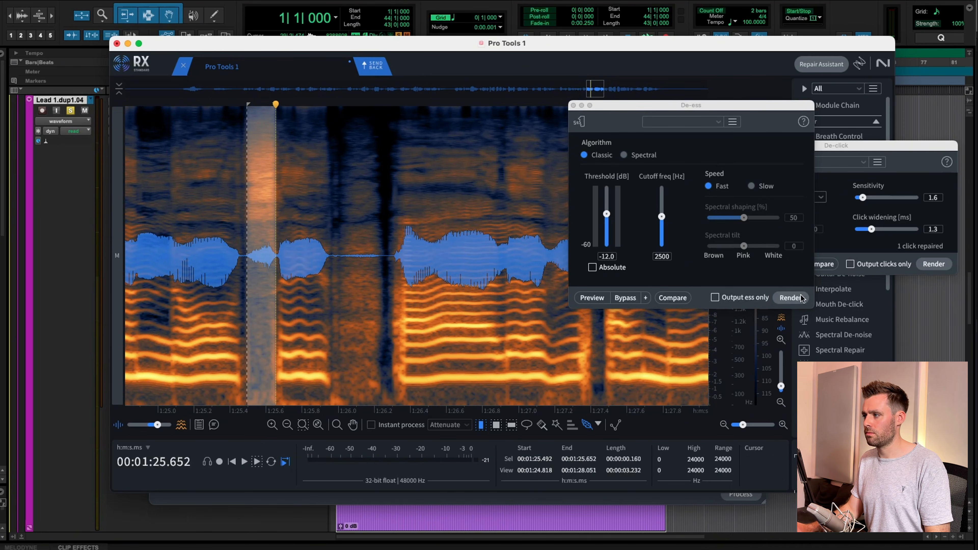
left_click(789, 298)
left_click(221, 221)
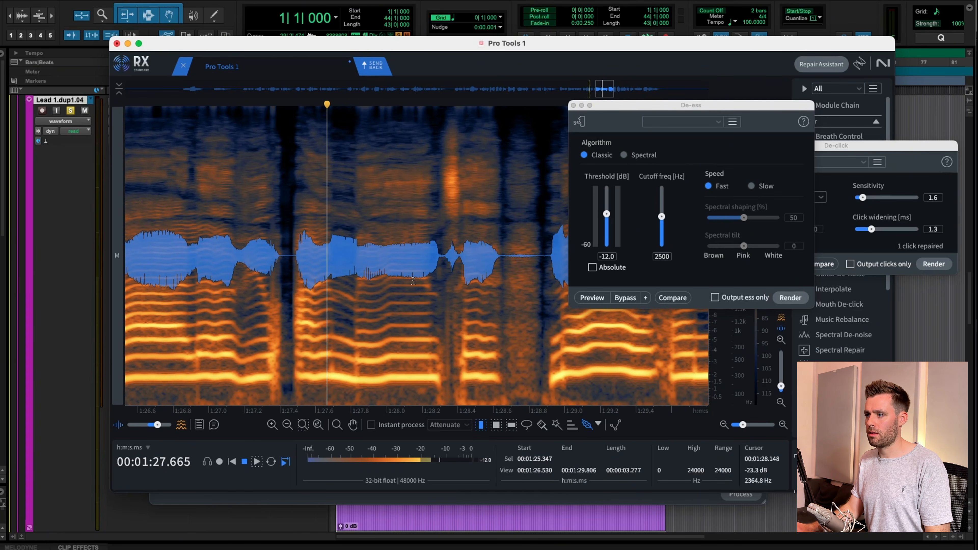
Render De-ess on the sibilant from 1:28.336 to 1:28.400 and play back from 1:27.749.
left_click_drag(458, 261, 447, 268)
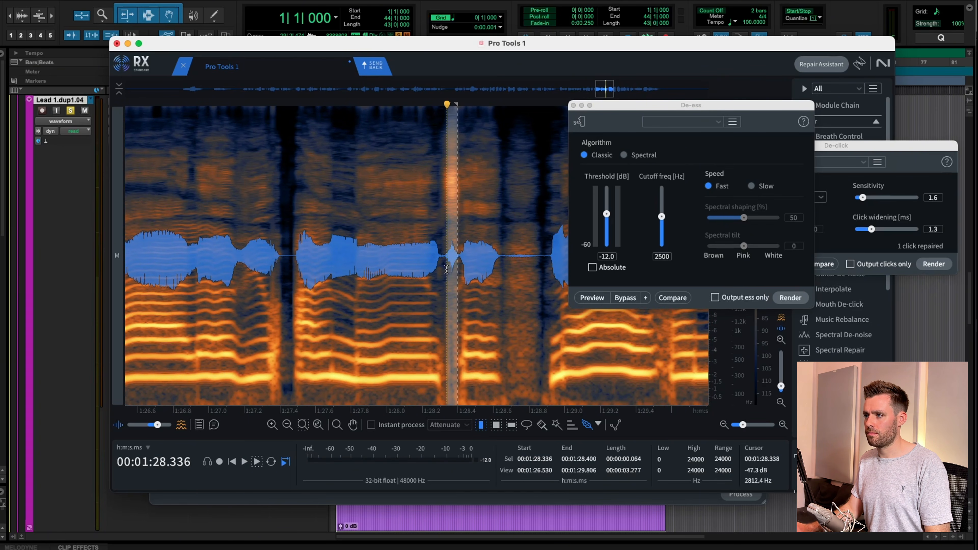
left_click(790, 297)
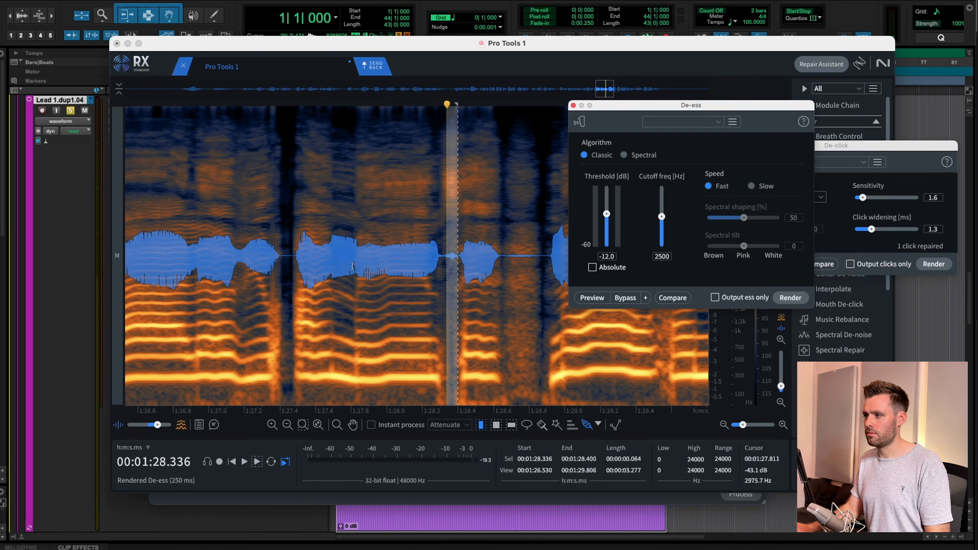
left_click(343, 305)
key("space")
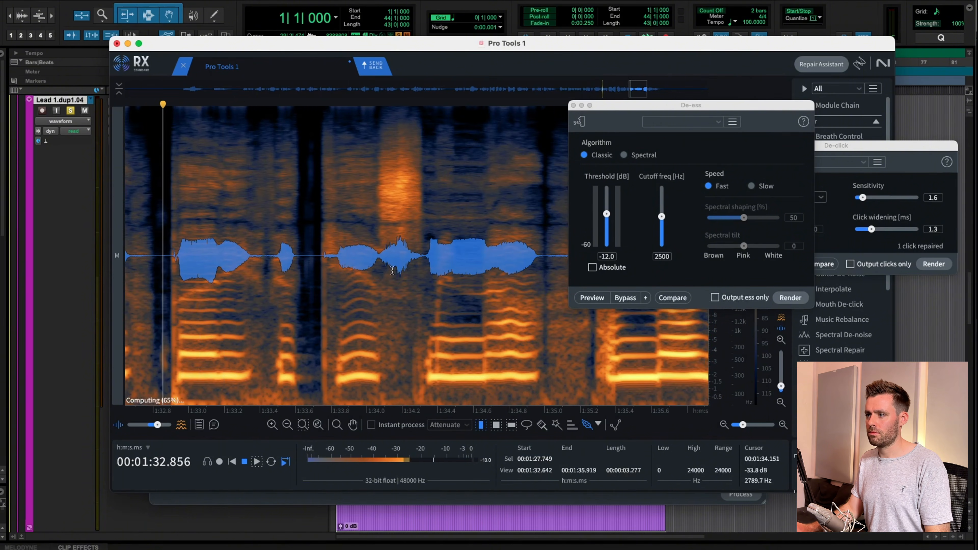
Render De-ess on the sibilant from 1:34.082 to 1:34.319 and play back from shortly before it.
left_click_drag(428, 291, 389, 291)
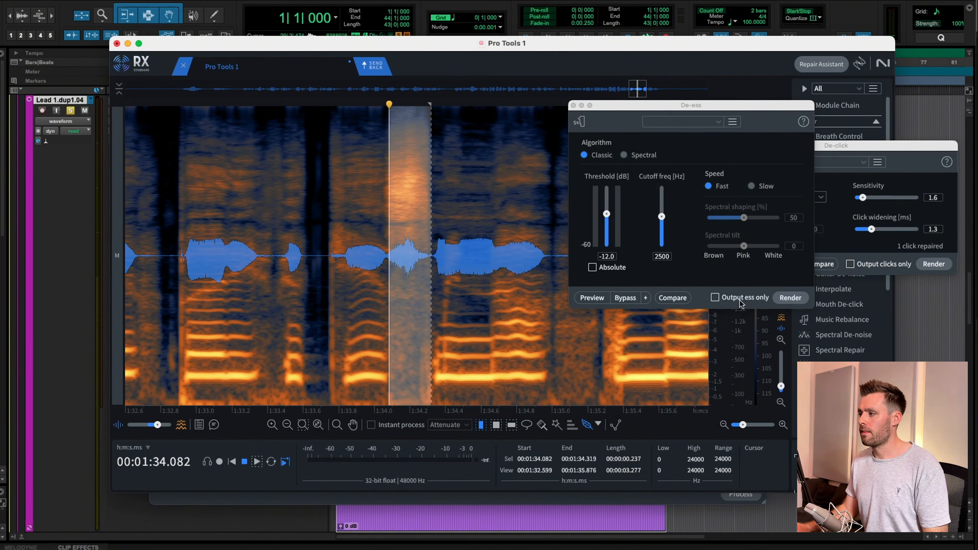
left_click(790, 298)
left_click(249, 209)
key("space")
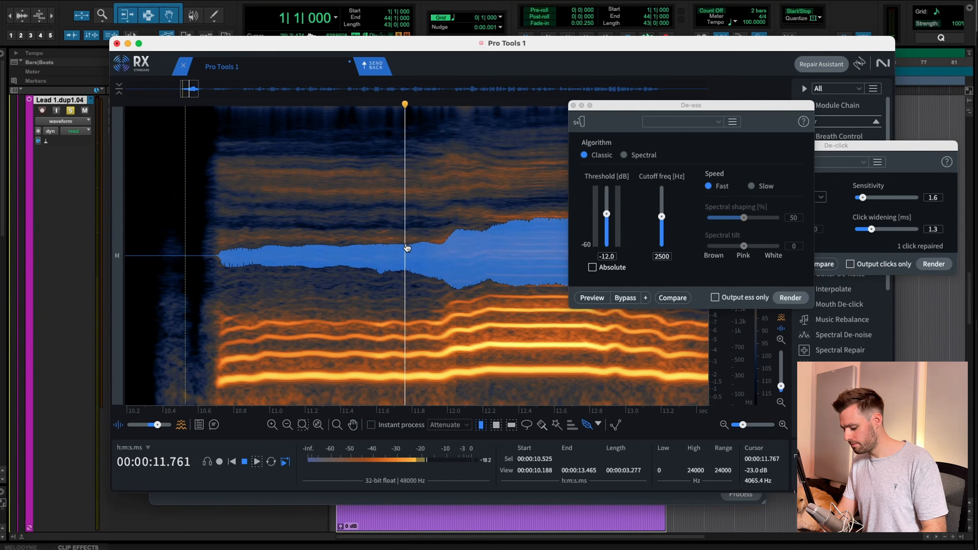
Play the vocal through from 10.525 seconds to about 50 seconds, checking for remaining clicks and sibilants.
key("super+minus")
key("super+minus")
key("super+minus")
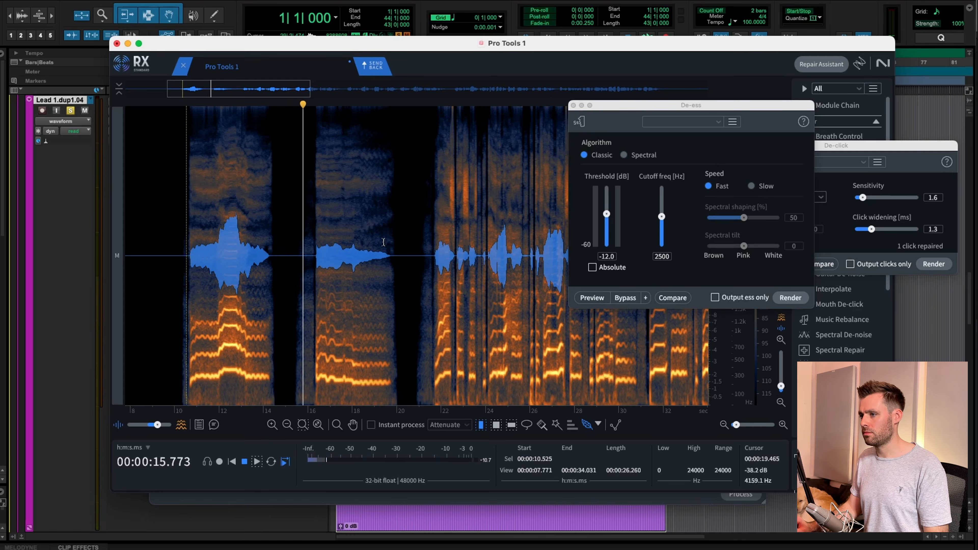
key("super+plus")
key("super+plus")
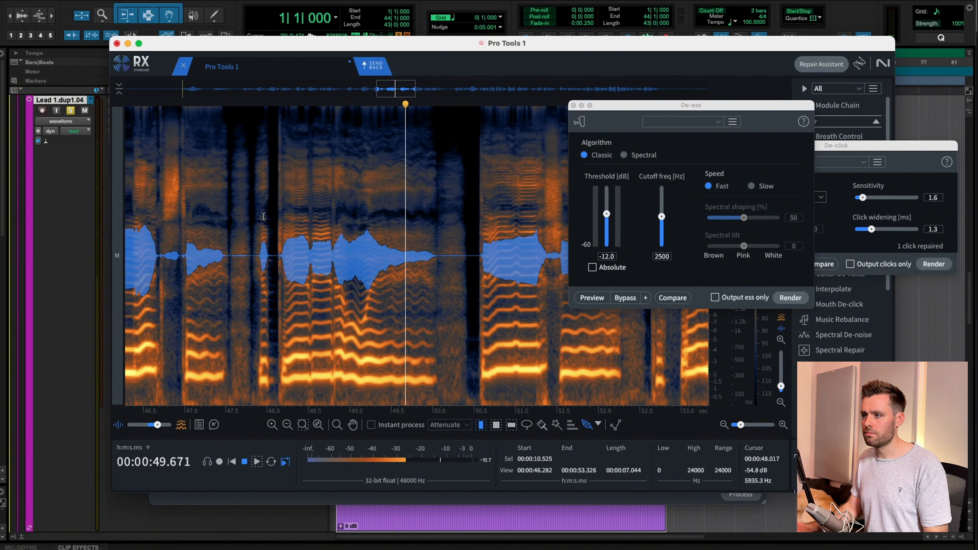
key("space")
Audition the passage around 48 seconds and render De-click on the click from 48.139 to 48.155, accepting the short selection.
left_click(256, 224)
key("super+equal")
key("super+equal")
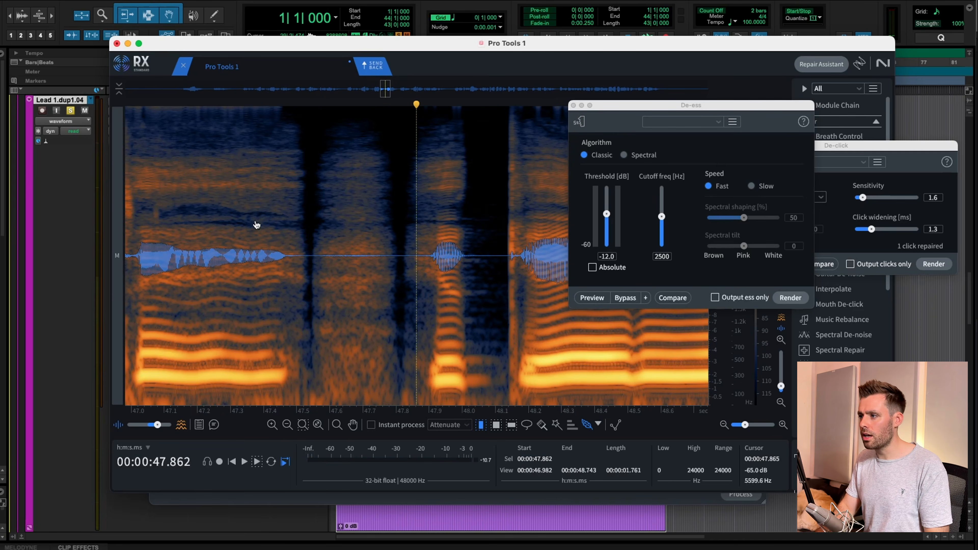
key("space")
key("space")
left_click(338, 205)
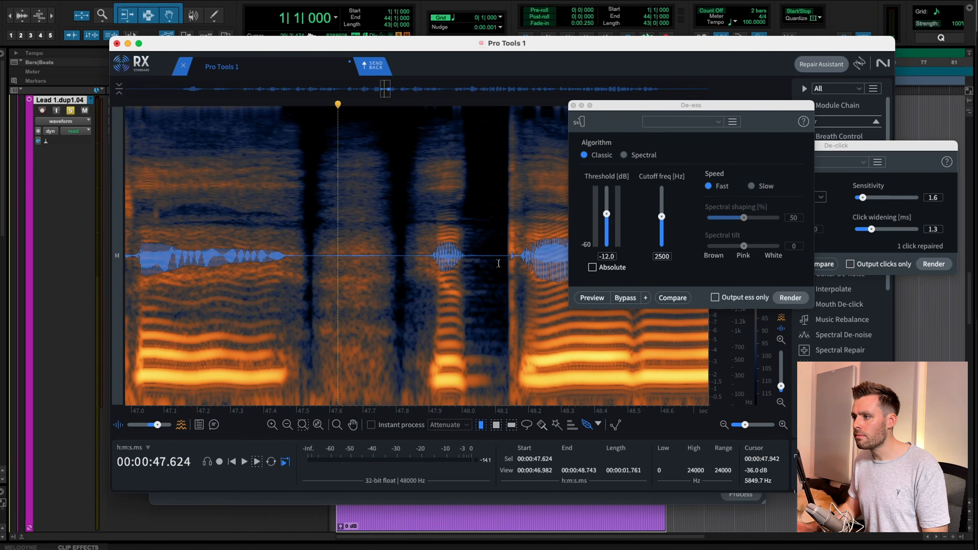
key("space")
left_click_drag(508, 239, 515, 238)
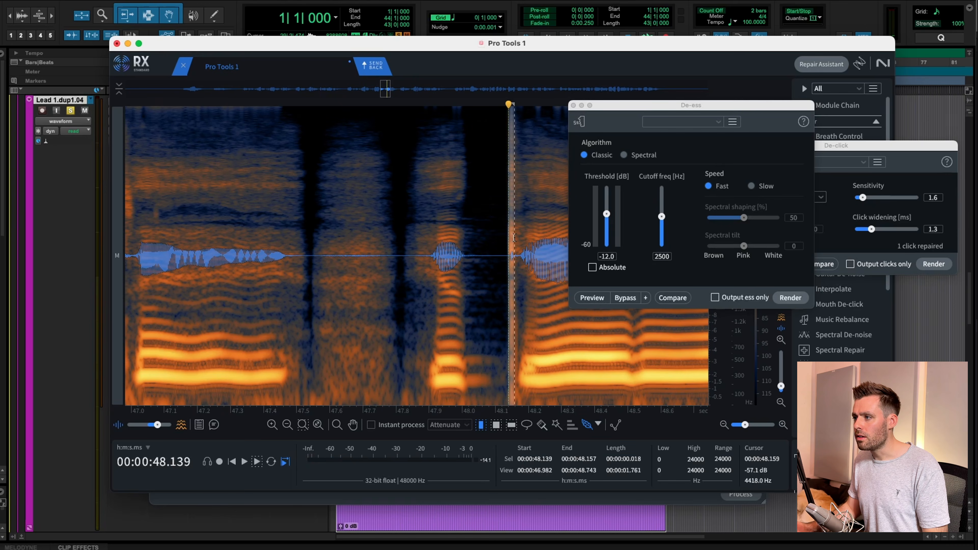
left_click(893, 145)
left_click(940, 265)
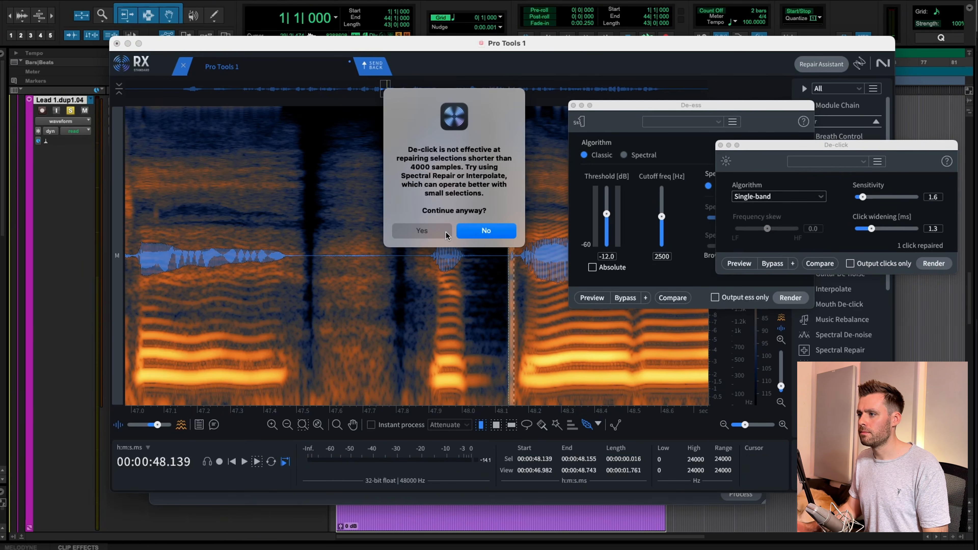
left_click(423, 230)
Play back the de-clicked passage around 48 seconds and return the playhead to 47.834.
left_click(410, 217)
key("space")
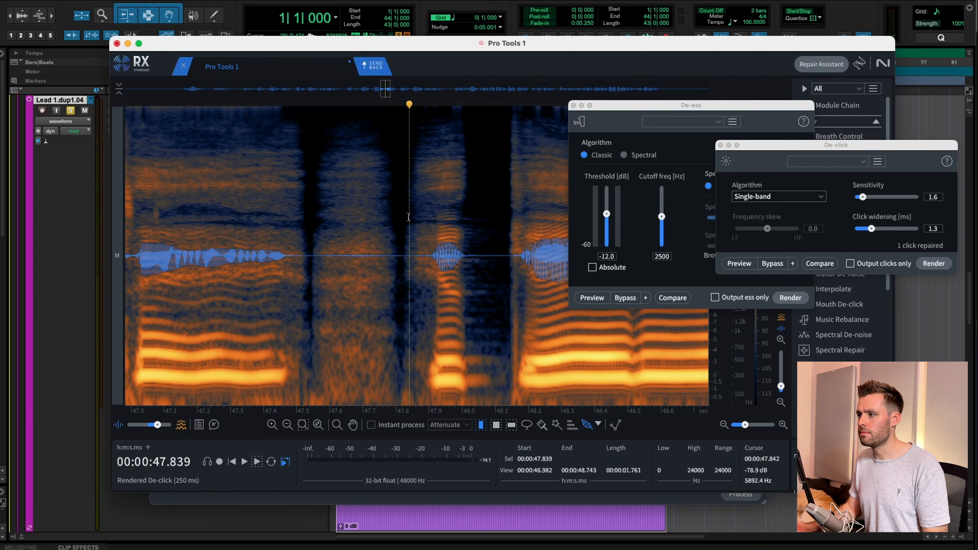
key("space")
key("space")
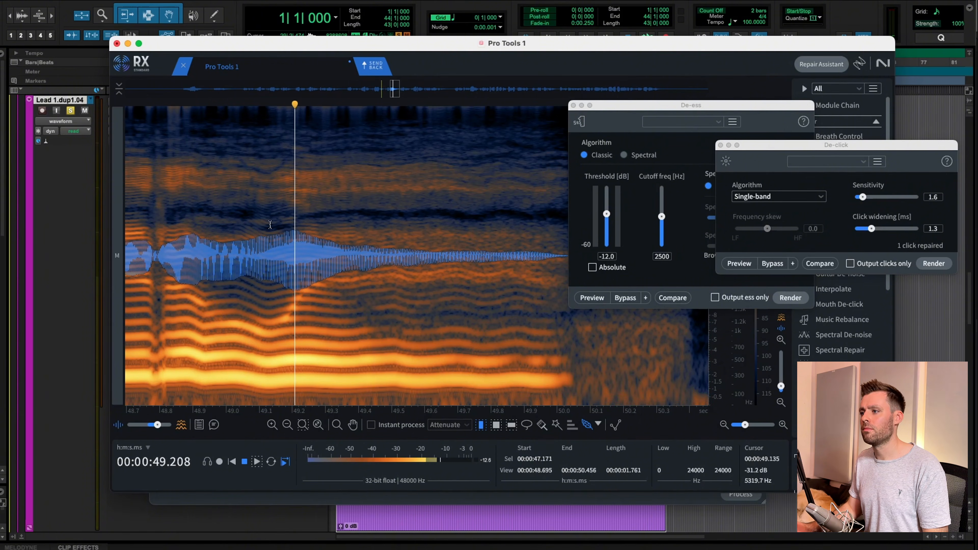
key("space")
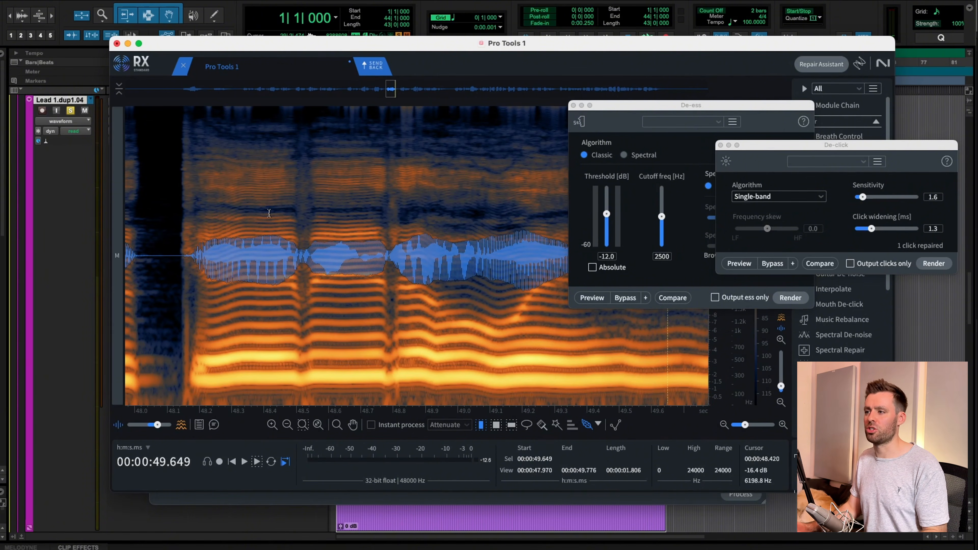
scroll(185, 211, "left", 3)
left_click(185, 211)
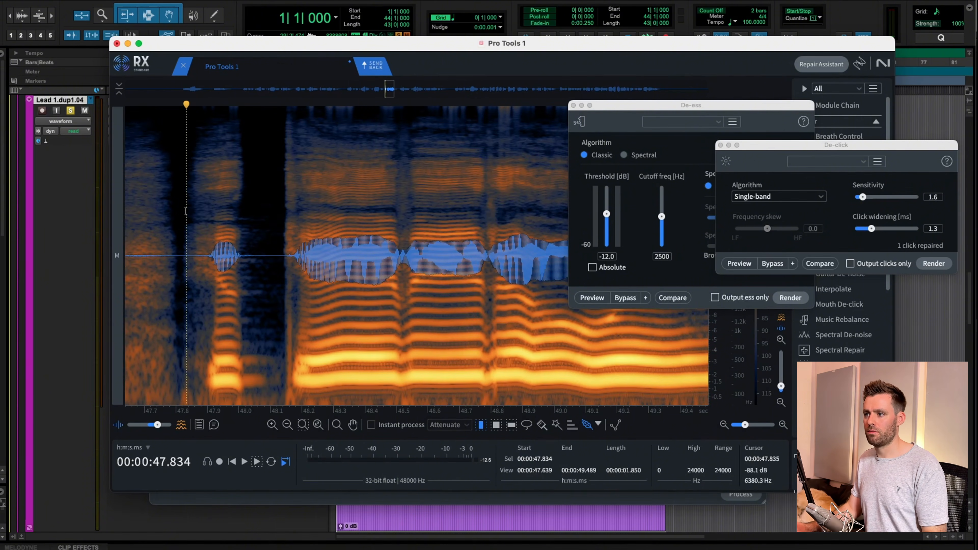
Play the vocal from 47.834 to about 57 seconds, listening for remaining clicks and sibilants.
key("space")
key("super+minus")
key("super+minus")
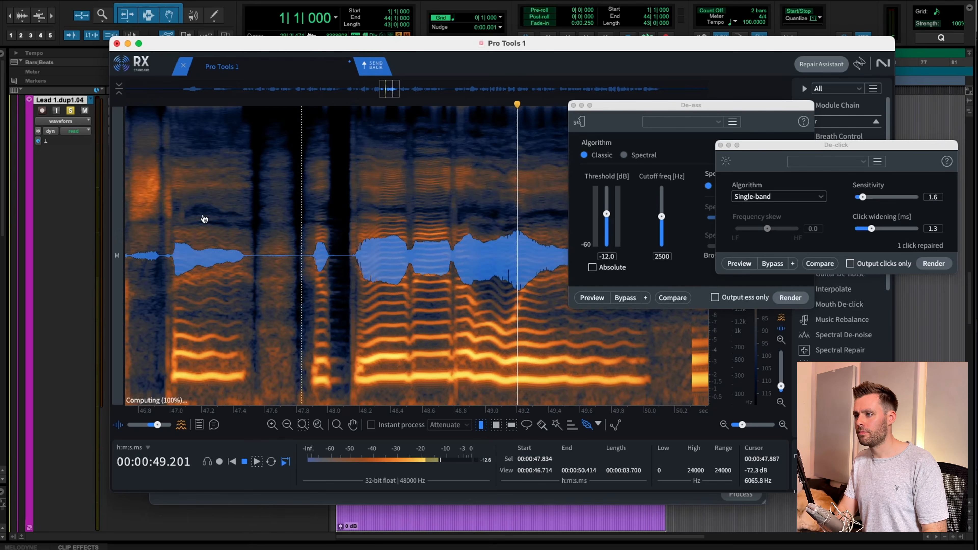
scroll(204, 219, "right", 5)
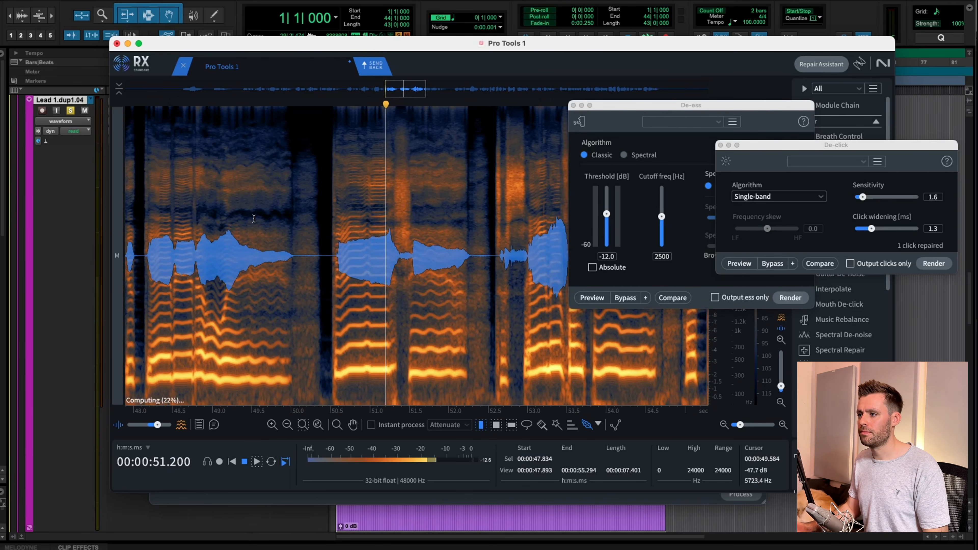
scroll(253, 219, "right", 5)
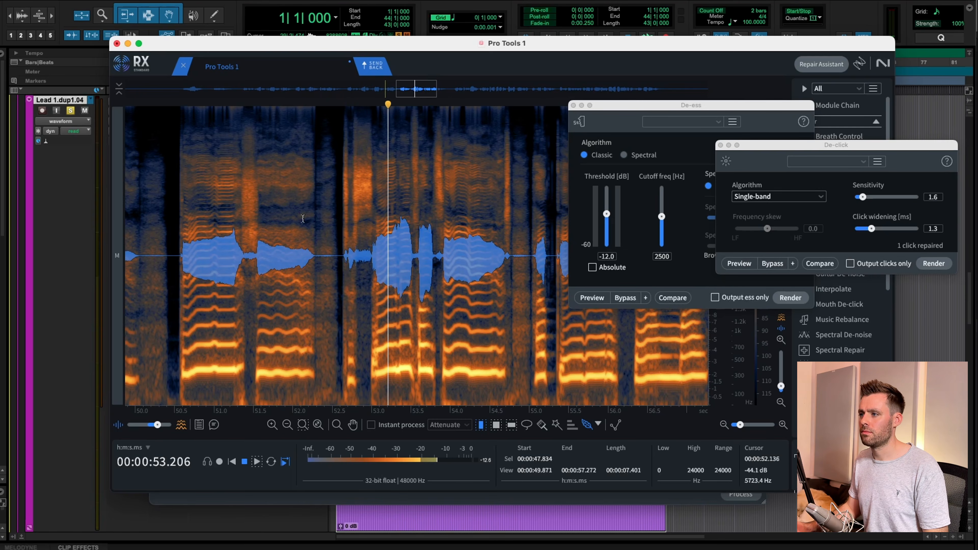
scroll(303, 219, "right", 2)
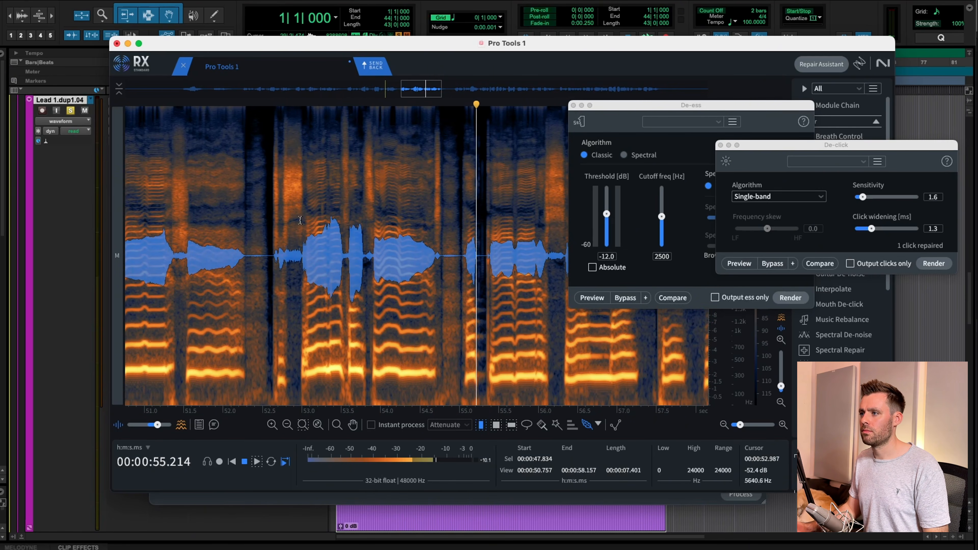
scroll(366, 227, "right", 2)
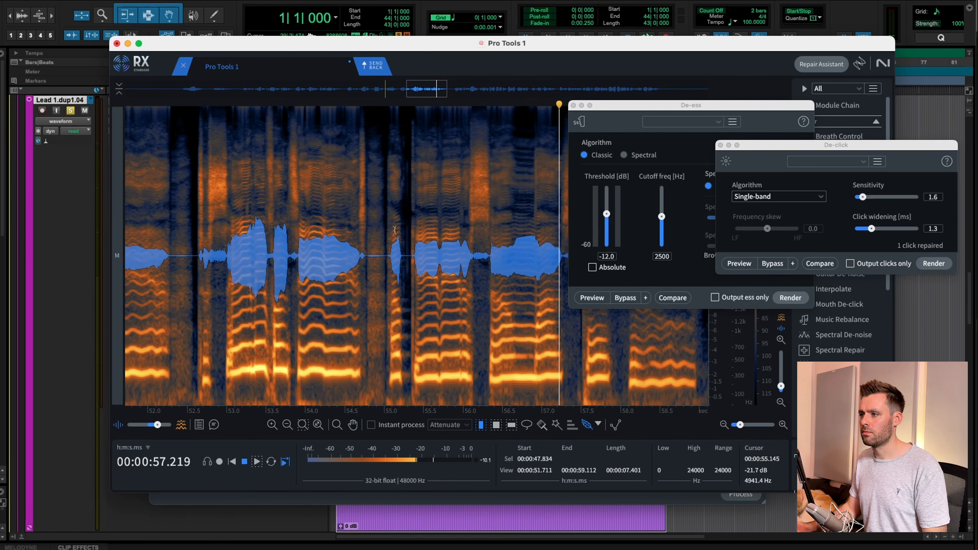
key("space")
Render De-click on the click from 55.353 to 55.373, accepting the short selection.
left_click(392, 235)
scroll(391, 235, "up", 6)
scroll(394, 232, "right", 3)
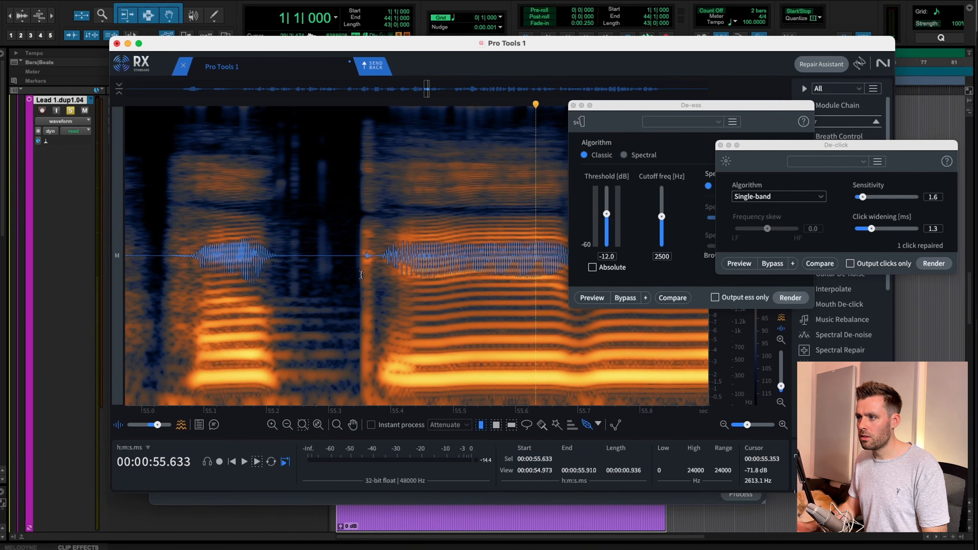
left_click_drag(362, 276, 374, 274)
left_click(939, 266)
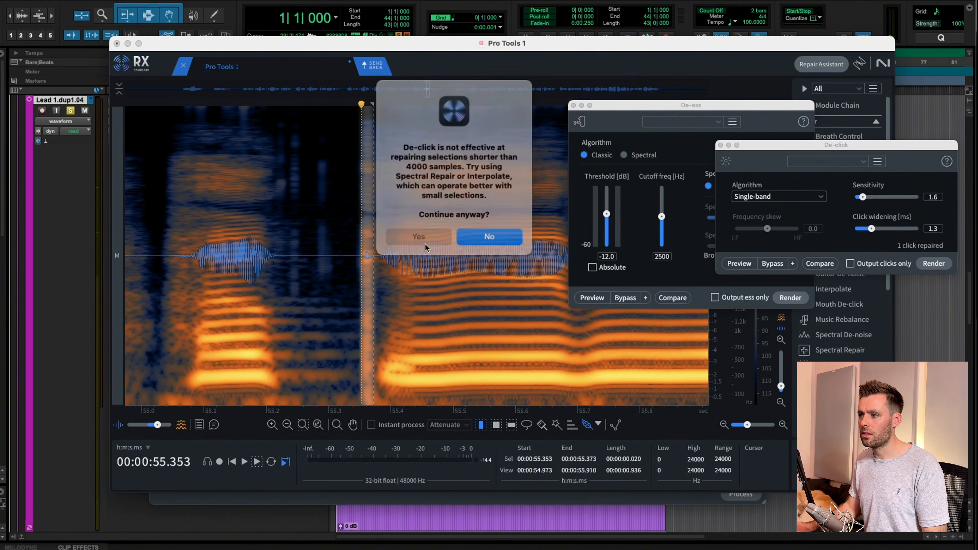
left_click(435, 231)
Play back the de-clicked passage from 55.017 to check the repair.
left_click(166, 223)
key("space")
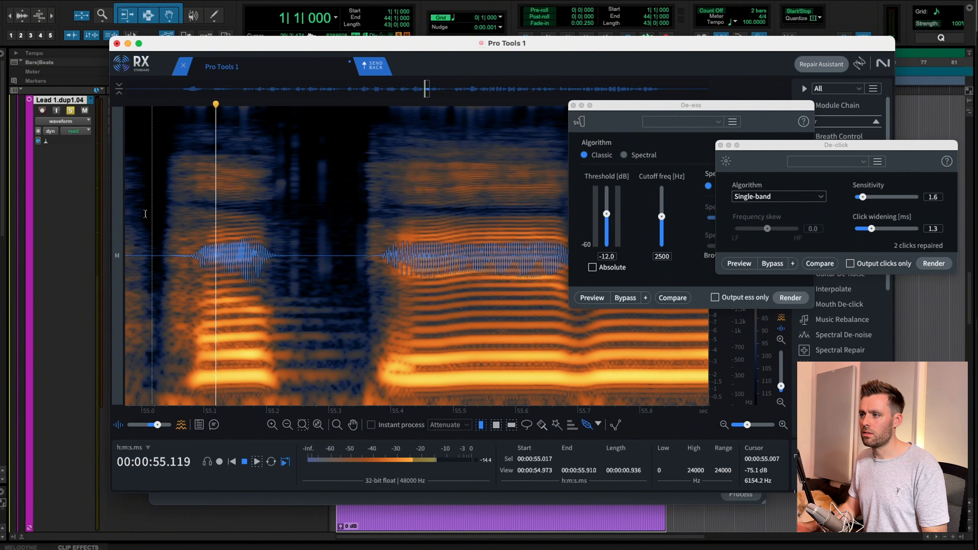
key("super+minus")
key("super+minus")
key("super+minus")
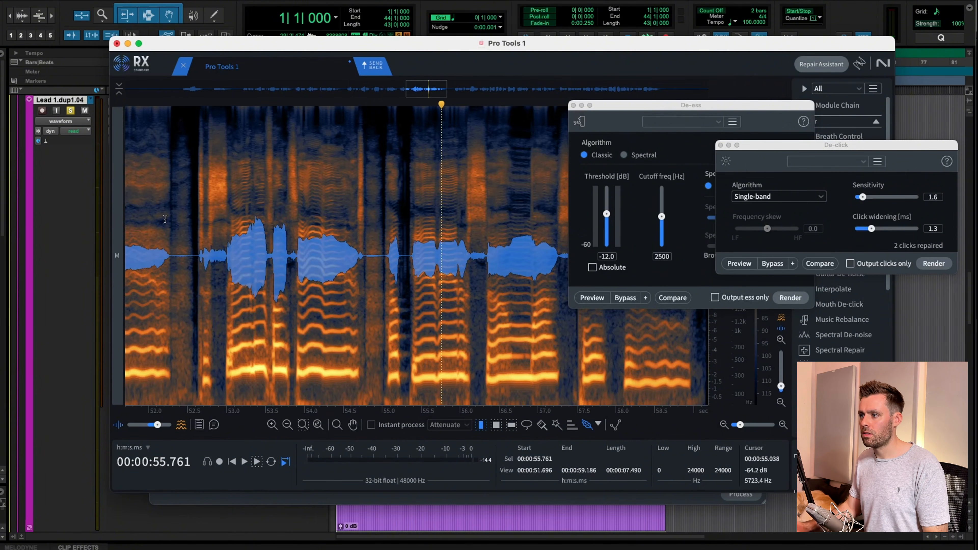
Audition the passage from about 55.8 to 57 seconds to pinpoint the next click.
key("space")
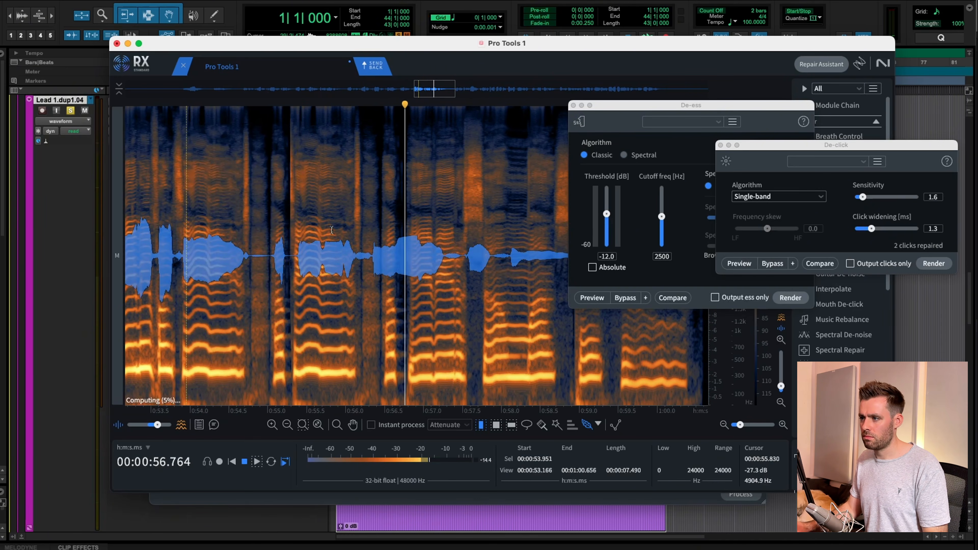
left_click(346, 225)
key("space")
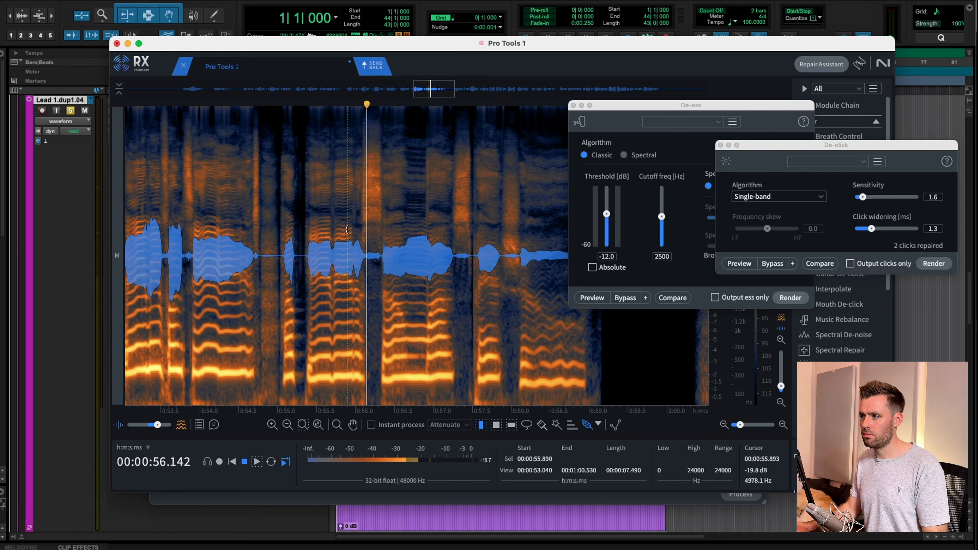
left_click(399, 229)
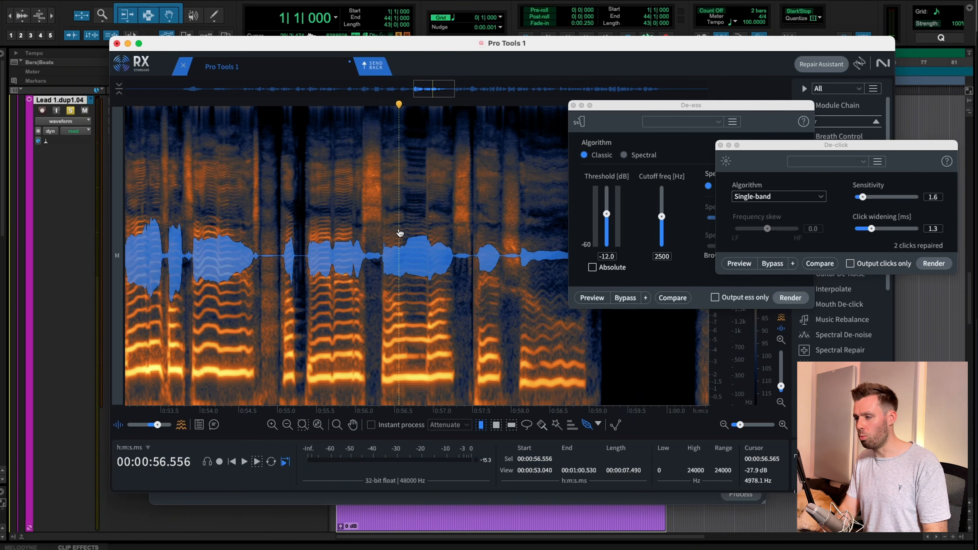
scroll(398, 230, "up", 2)
left_click(342, 235)
key("space")
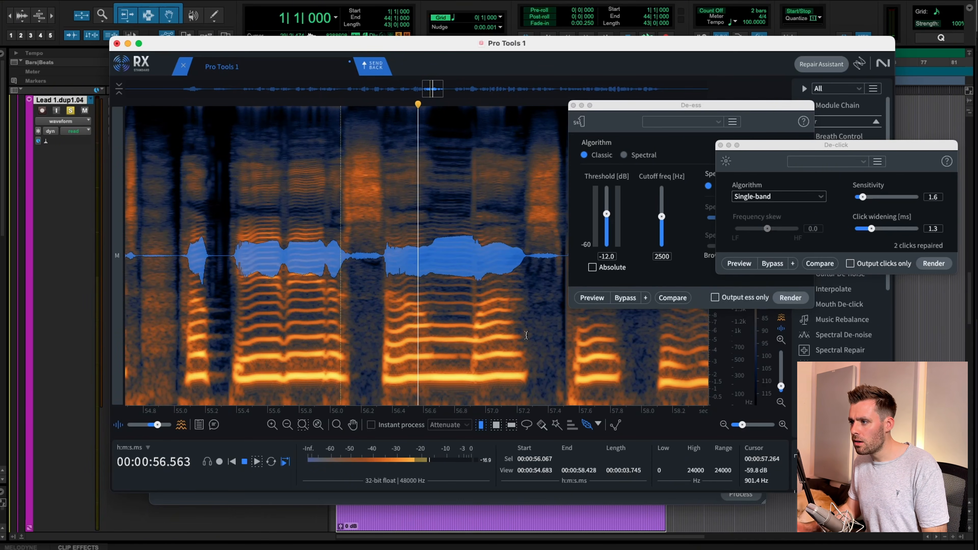
Shift the display balance slightly towards the spectrogram and render De-click on the click from 56.910 to 56.944.
key("space")
left_click(472, 204)
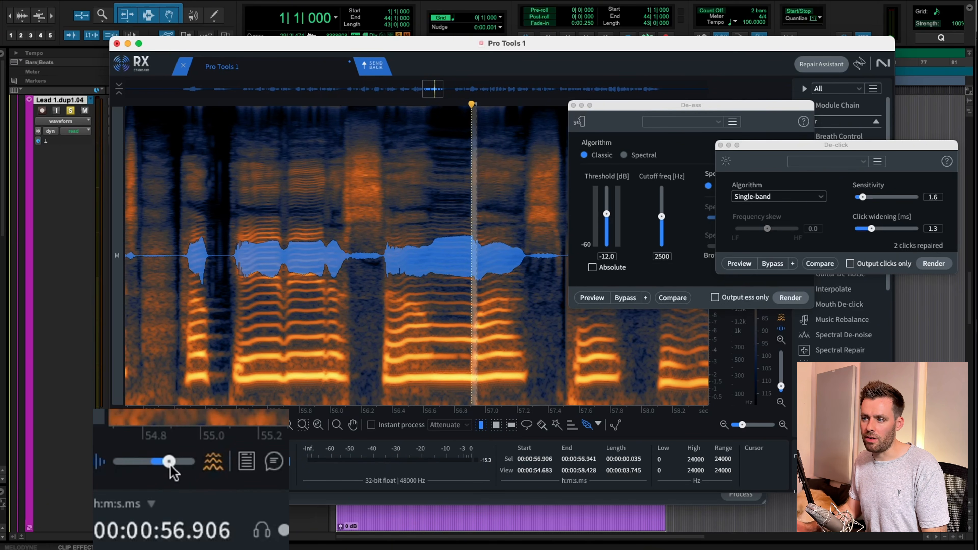
mouse_move(171, 466)
left_mouse_down()
mouse_move(182, 465)
mouse_move(160, 465)
mouse_move(174, 468)
left_mouse_up()
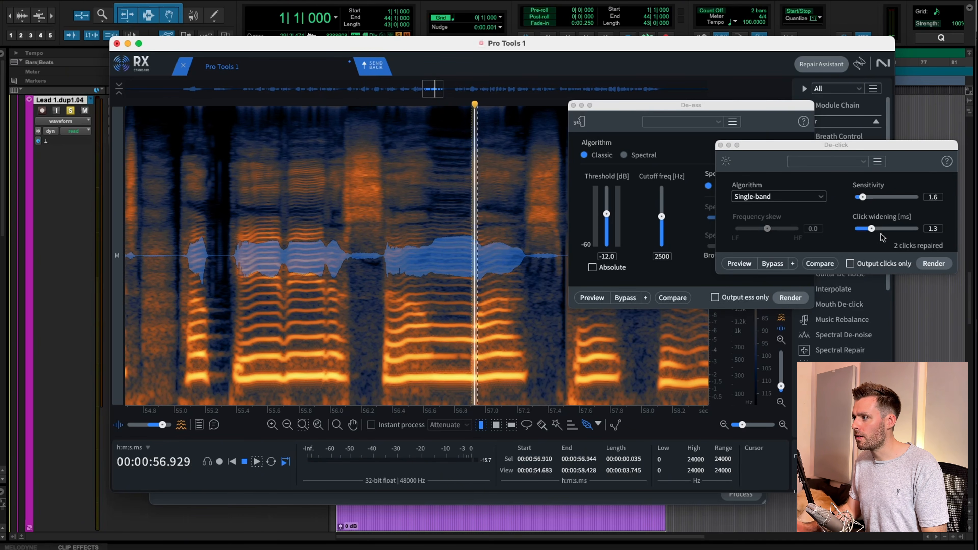
left_click(935, 263)
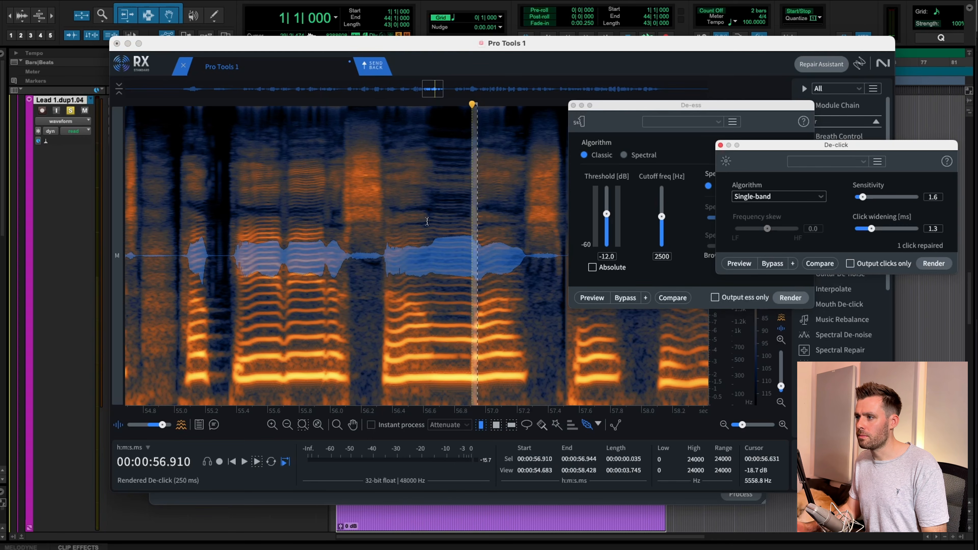
Check the de-clicked passage around 56.9 seconds and play the vocal on from 55.642 to about 1:11.8.
left_click(386, 211)
key("space")
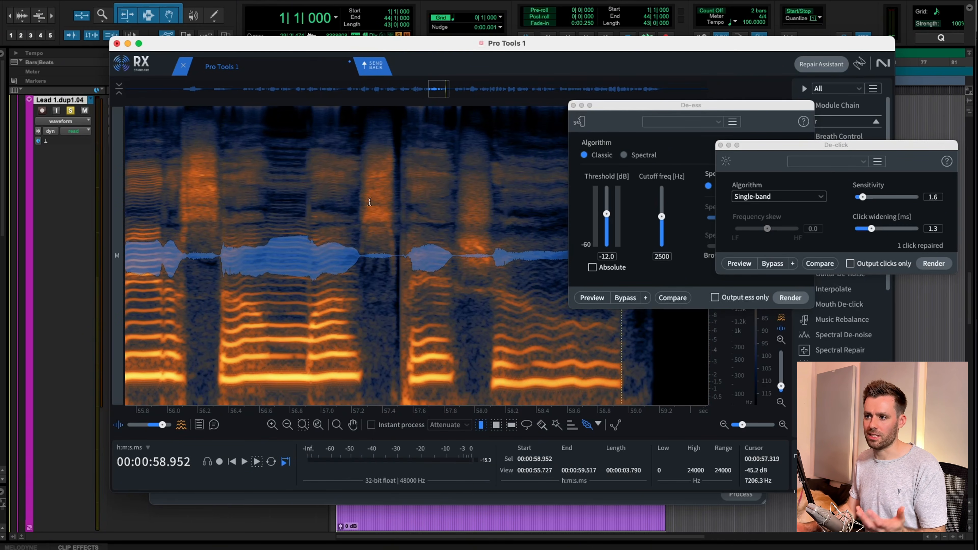
scroll(370, 202, "left", 3)
left_click(162, 220)
key("space")
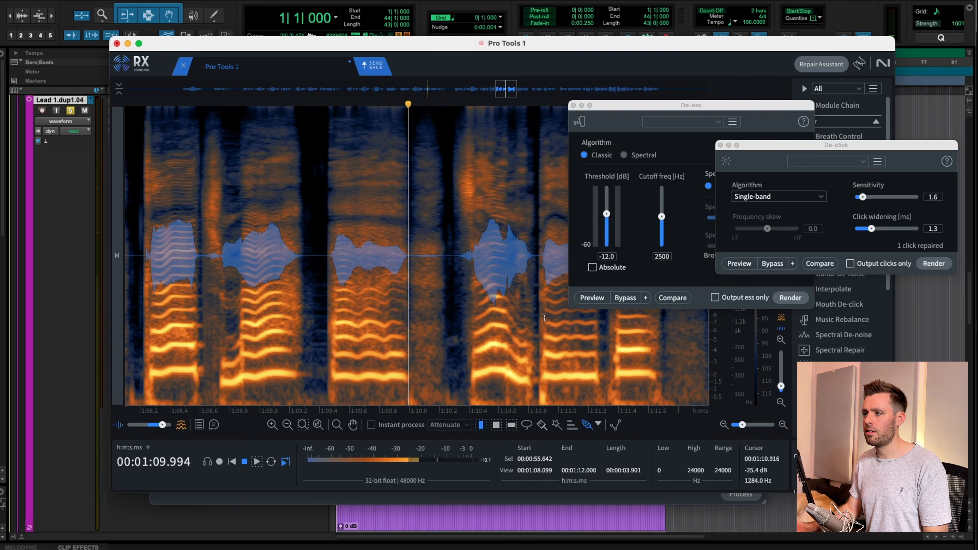
key("space")
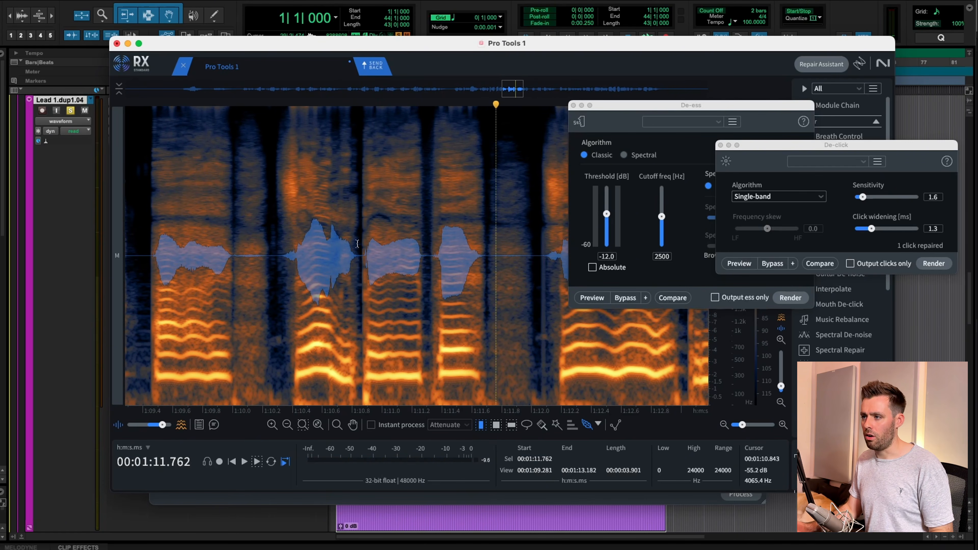
Place the playhead at 1:10.841 and replace the De-click and De-ess modules with De-plosive.
left_click(358, 244)
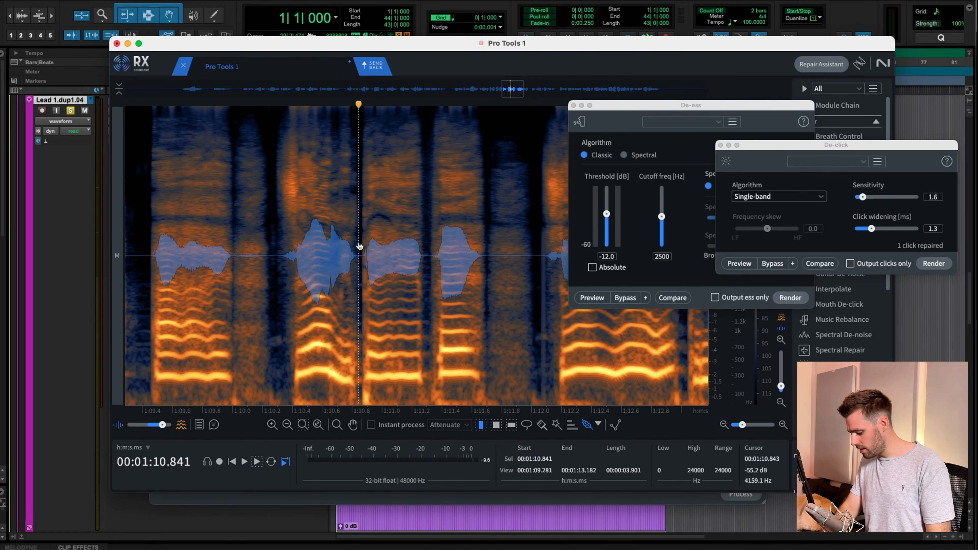
key("super+equal")
key("super+equal")
key("super+equal")
key("super+minus")
key("super+minus")
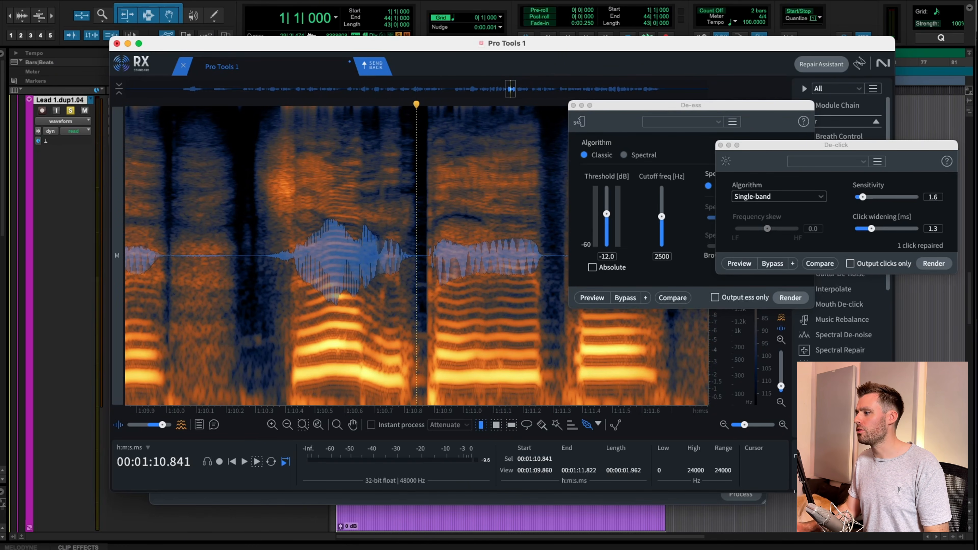
left_click(720, 145)
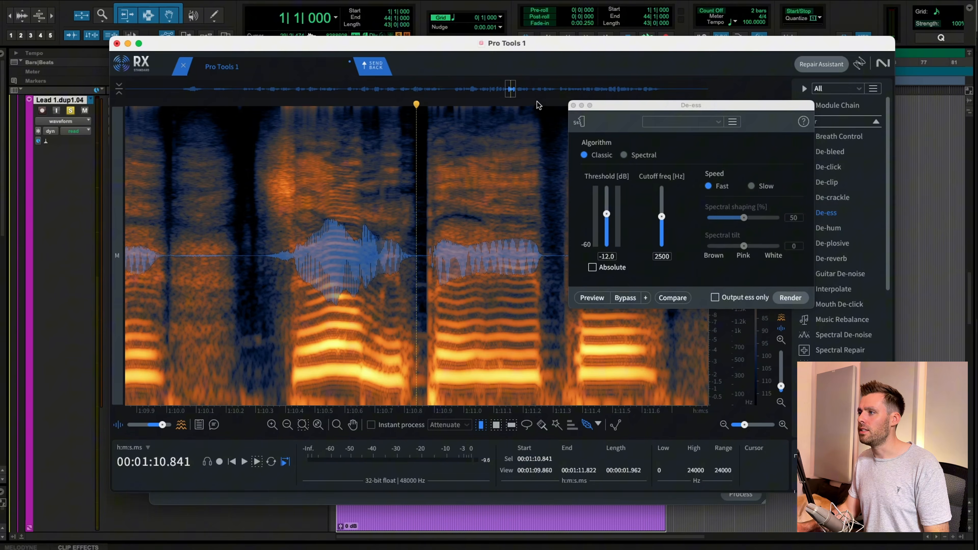
left_click(573, 105)
left_click(832, 243)
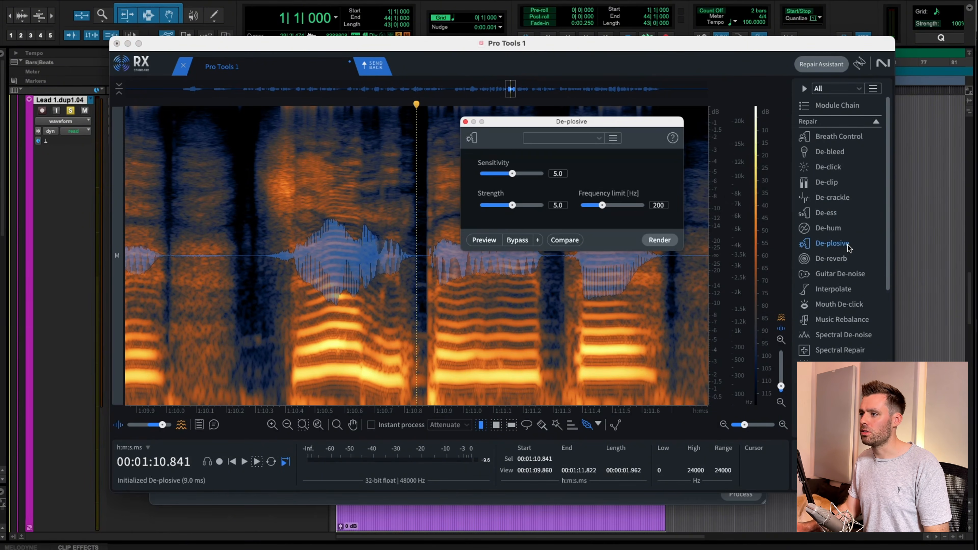
left_click_drag(519, 125, 554, 133)
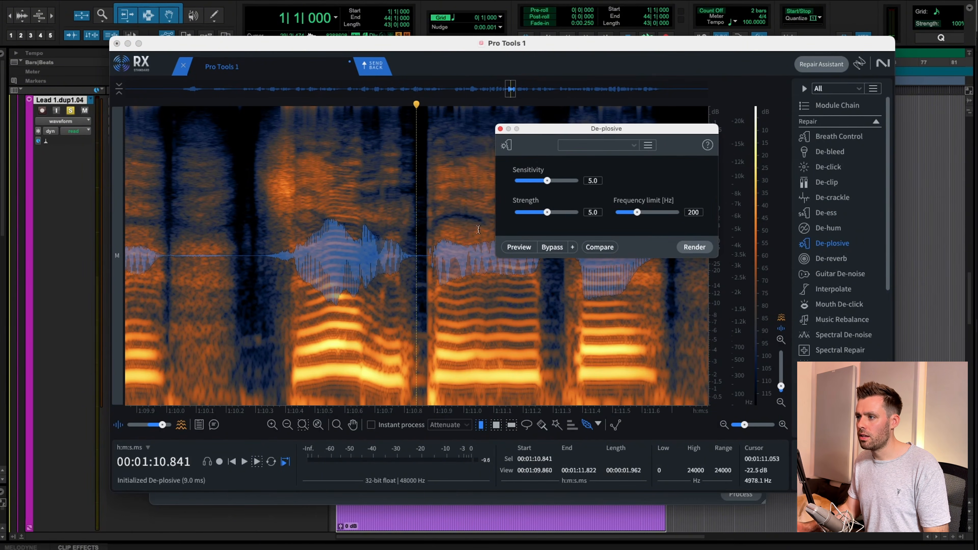
Audition the plosive from 1:10.879 to 1:10.900 and render De-plosive on it with the existing settings.
left_click_drag(428, 261, 433, 258)
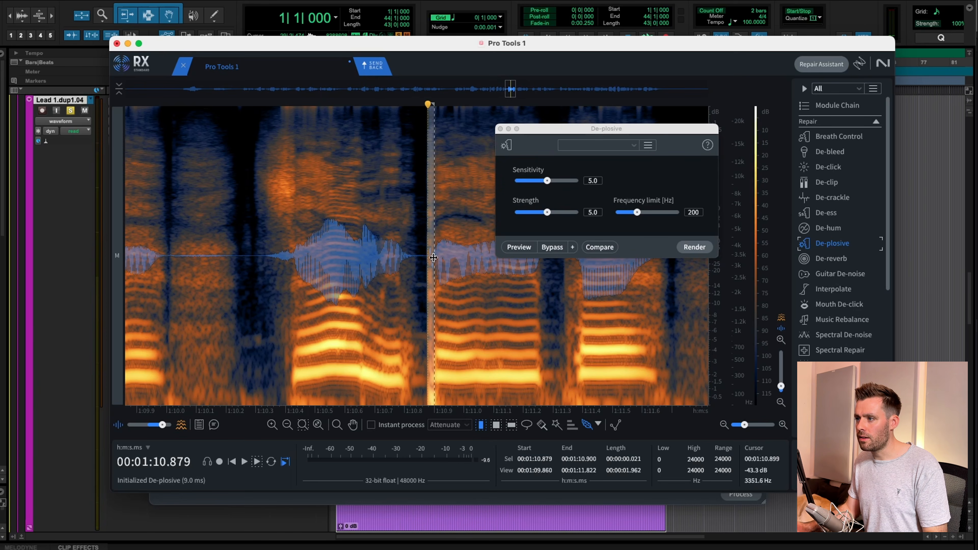
key("space")
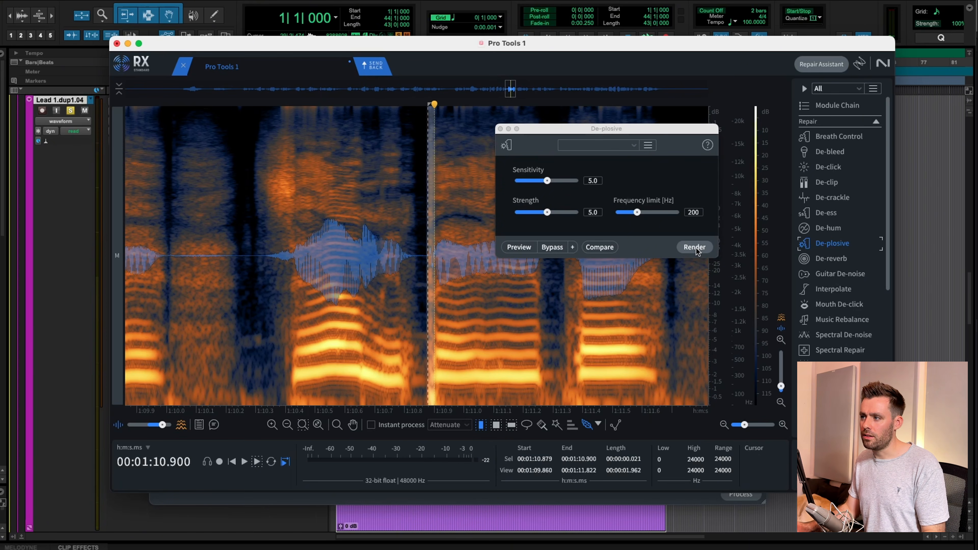
left_click(695, 247)
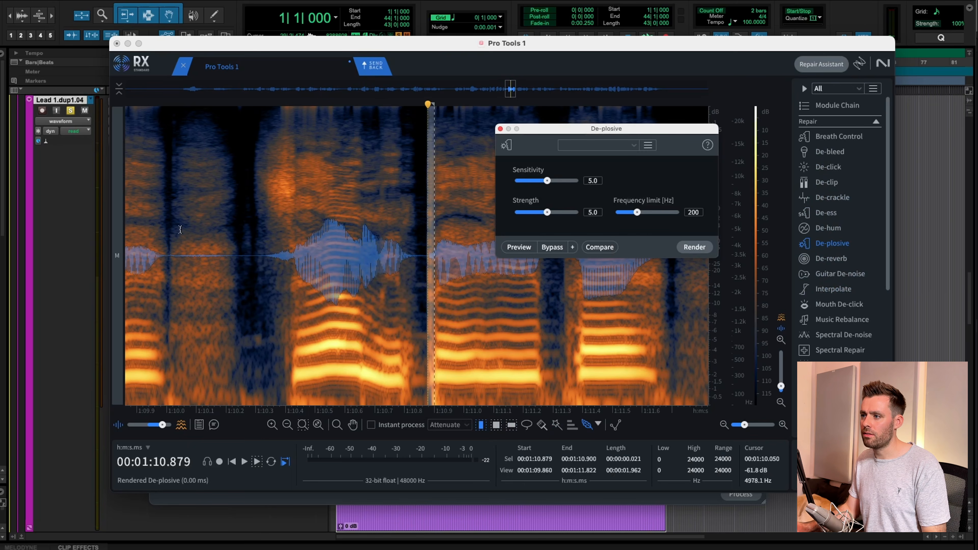
Play back the passage around the plosive at 1:10.879 several times from shortly before it to judge the repair.
left_click(311, 213)
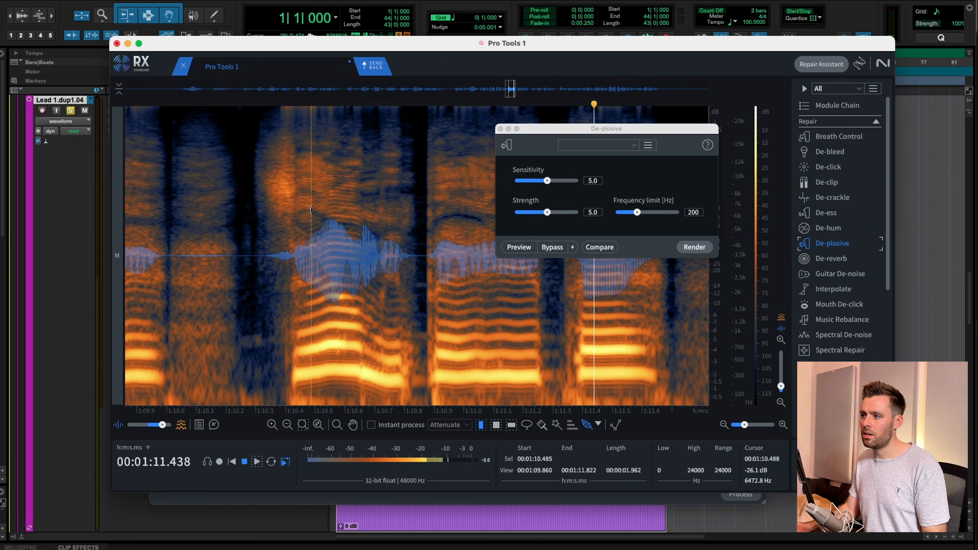
key("space")
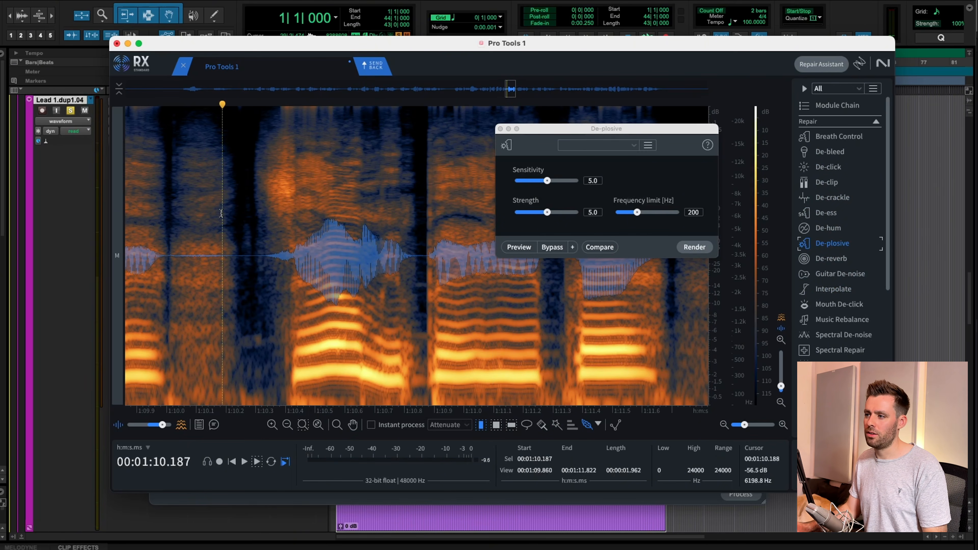
key("space")
key("space")
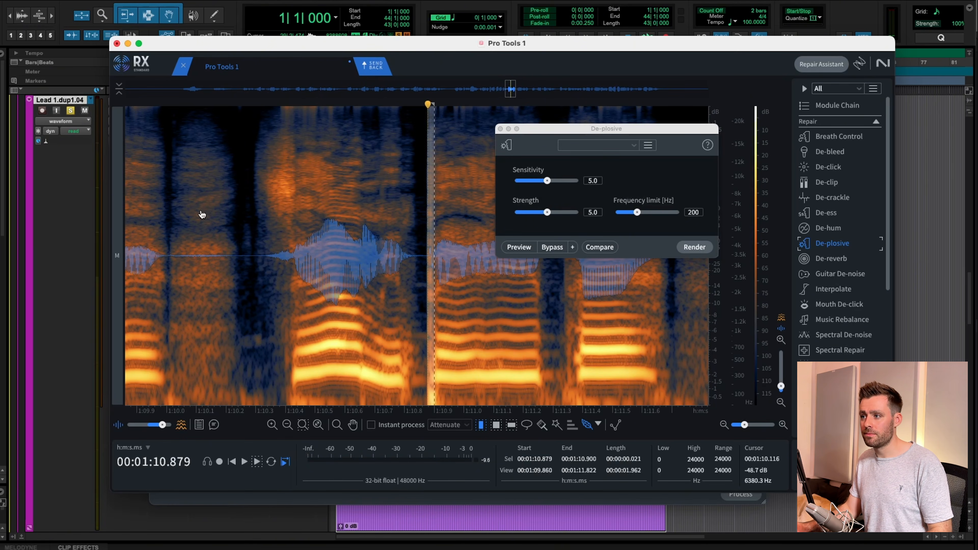
left_click(174, 205)
key("space")
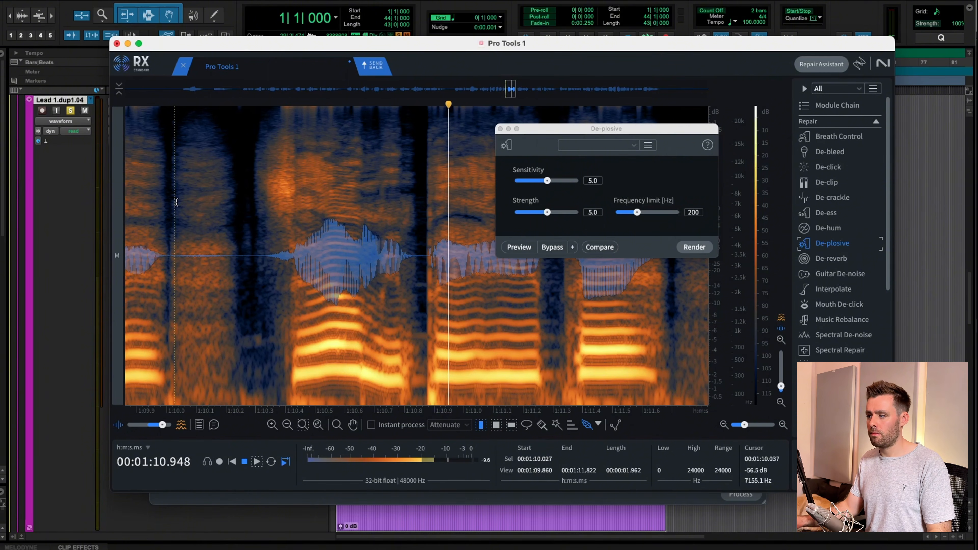
key("space")
left_click_drag(427, 104, 434, 104)
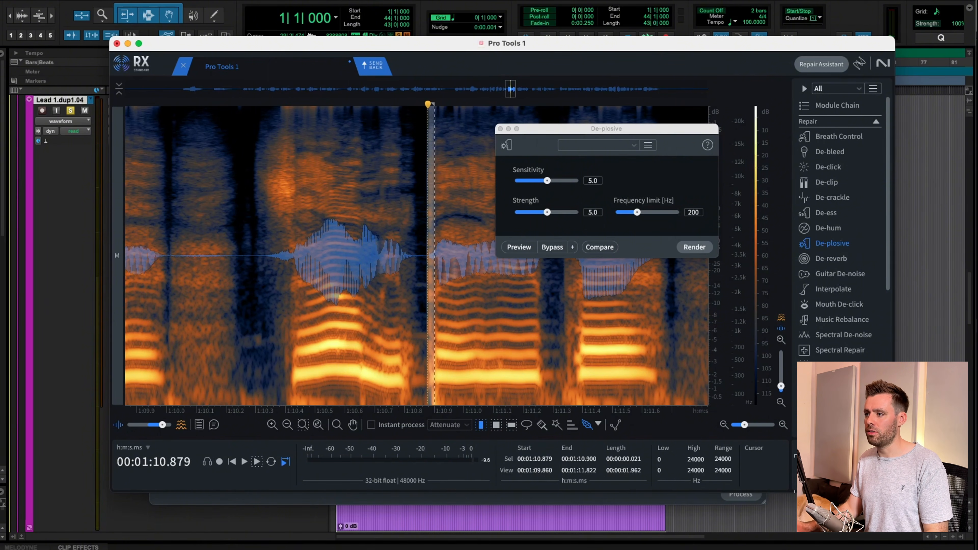
left_click(178, 214)
key("space")
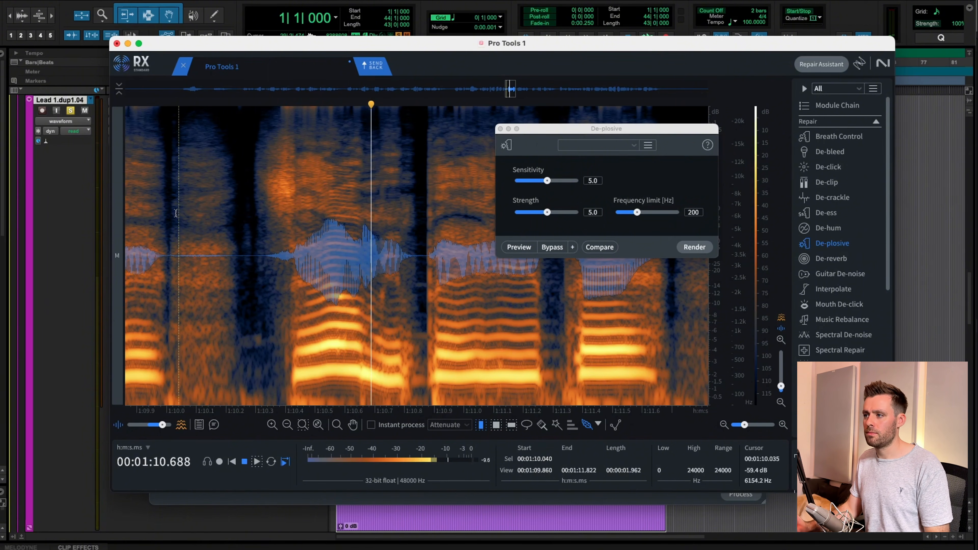
Play the vocal on from 1:11.946 to about 1:32, moving the De-plosive window clear of the spectrogram.
key("space")
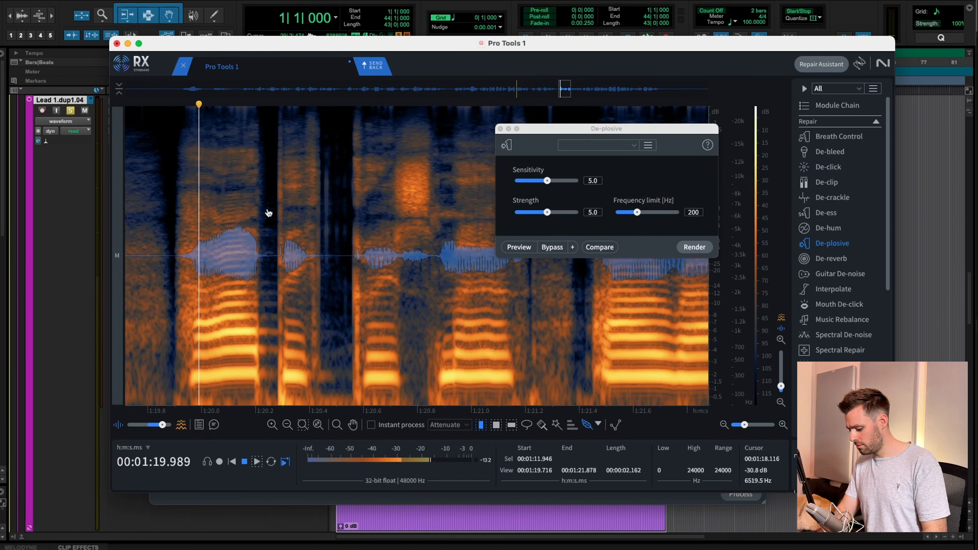
key("super+minus")
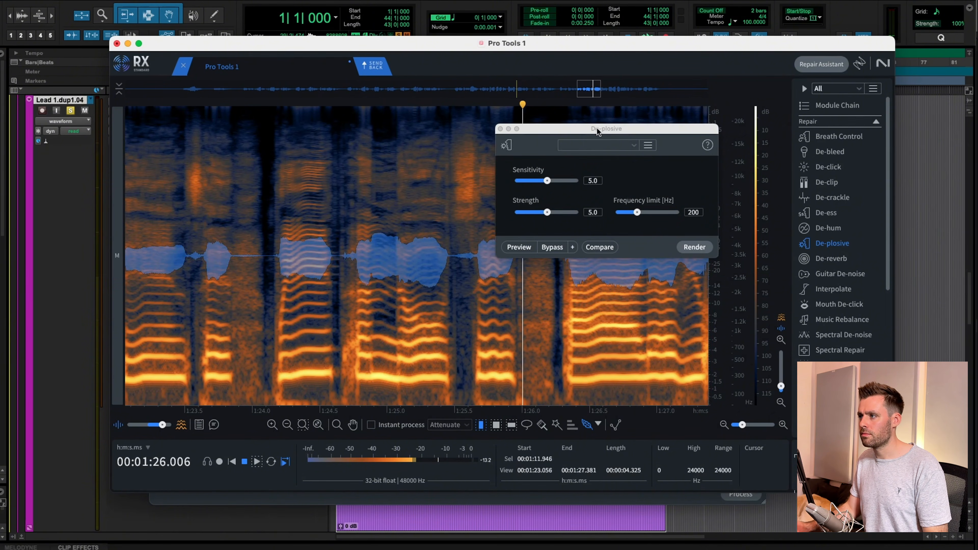
left_click_drag(598, 128, 760, 29)
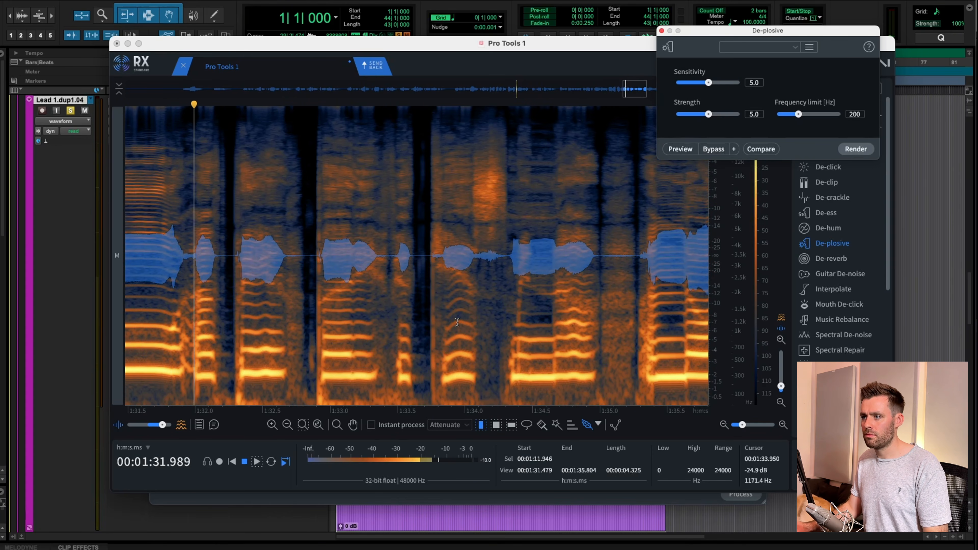
Select the plosive from 1:32.282 to 1:32.338 and render De-plosive on it with the existing settings.
left_click(283, 229)
key("super+Up")
key("super+Up")
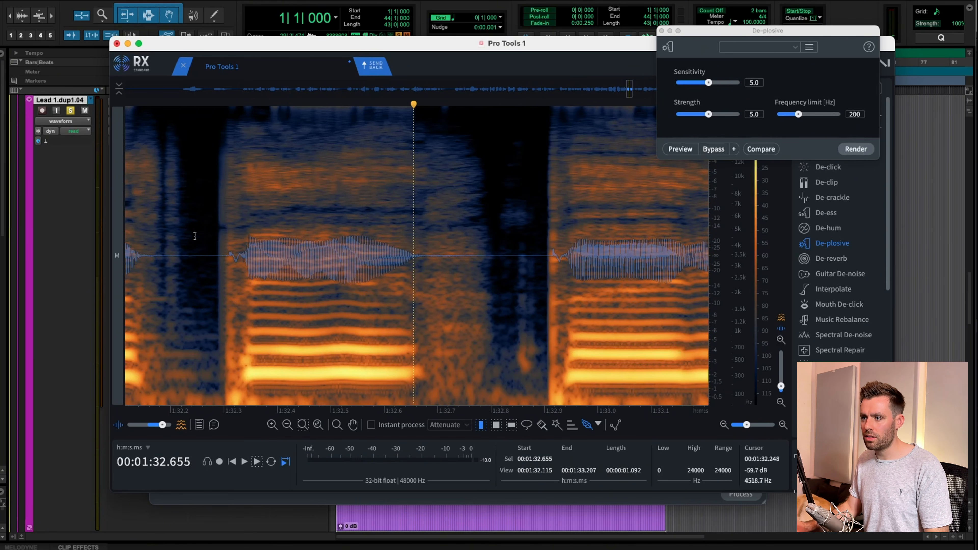
left_click_drag(215, 244, 244, 238)
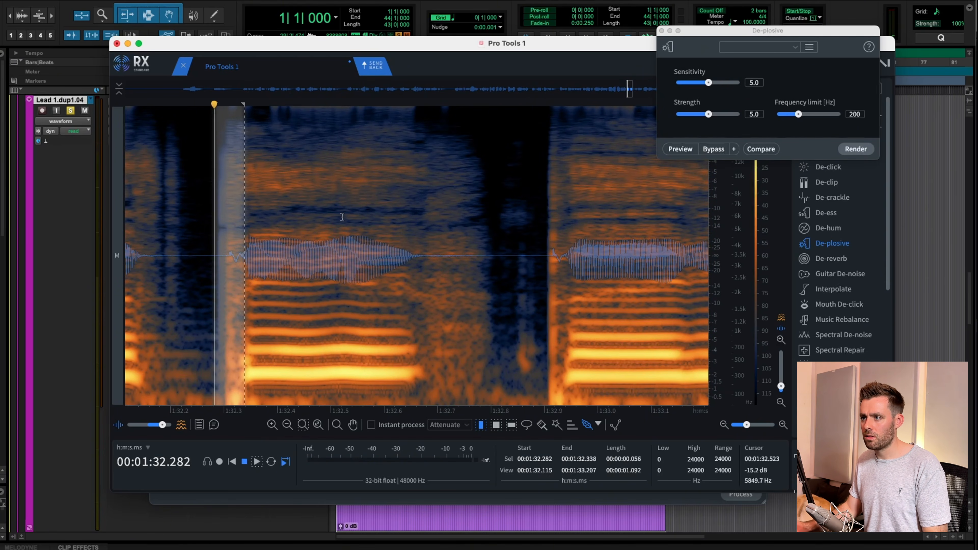
left_click(852, 151)
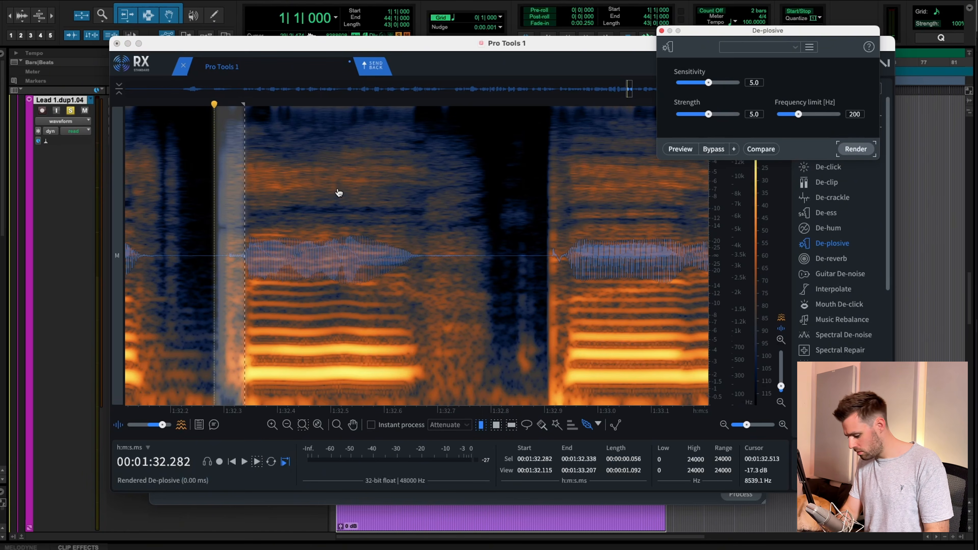
Play back the passage around the 1:32.3 plosive, first from 1:30.710 and again from 1:31.347.
key("super+Down")
key("super+Down")
key("super+Down")
left_click(287, 227)
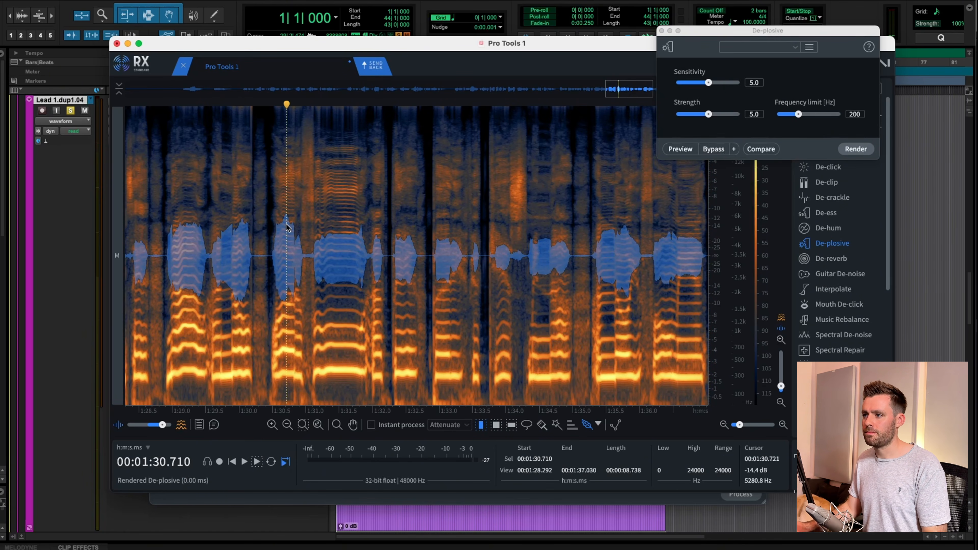
key("space")
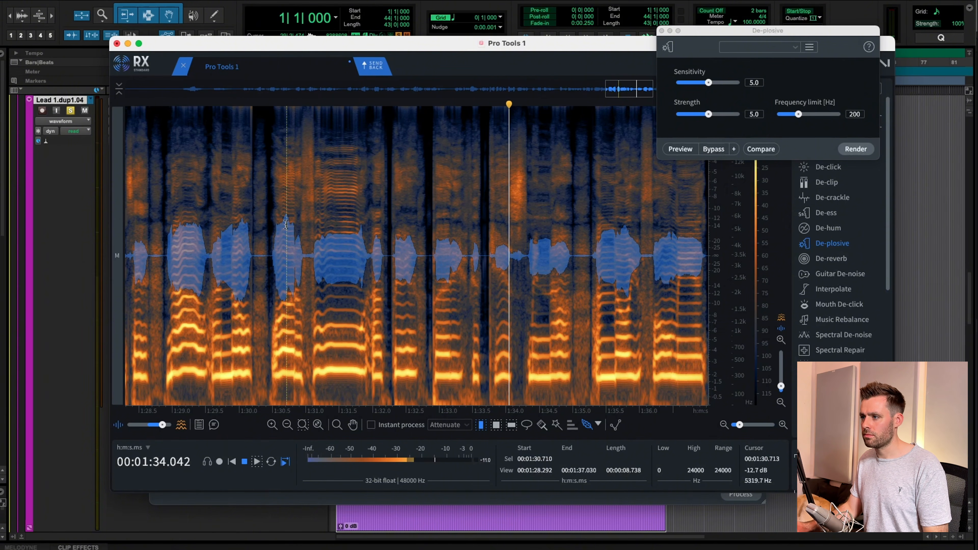
left_click_drag(391, 230, 395, 230)
key("space")
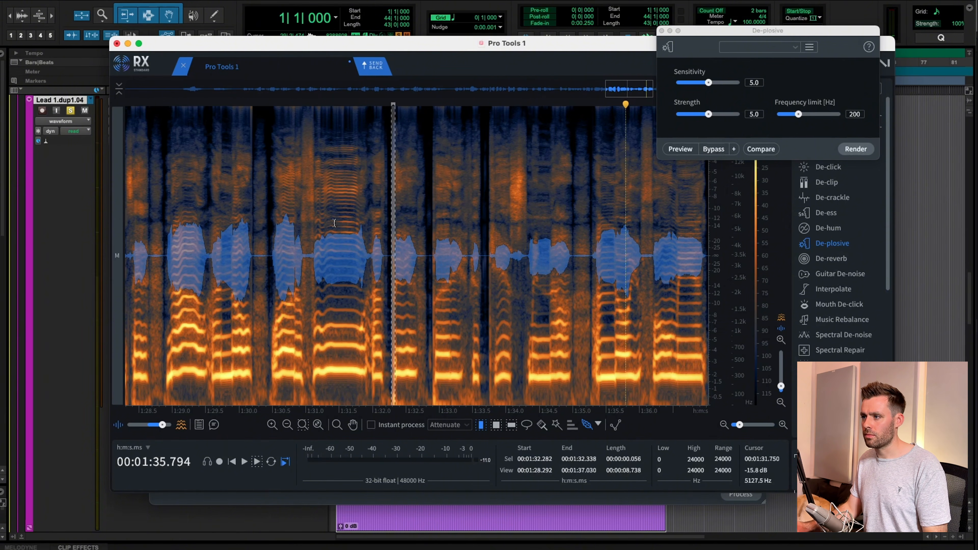
left_click(334, 223)
key("super+equal")
key("space")
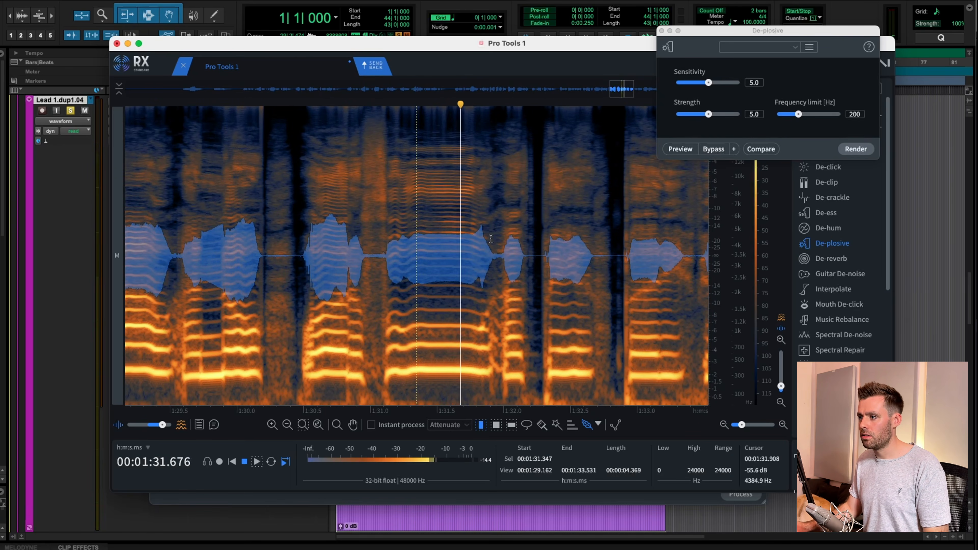
key("space")
Select the next plosive from 1:32.900 to 1:32.933 and render De-plosive on it with the existing settings.
left_click(421, 261)
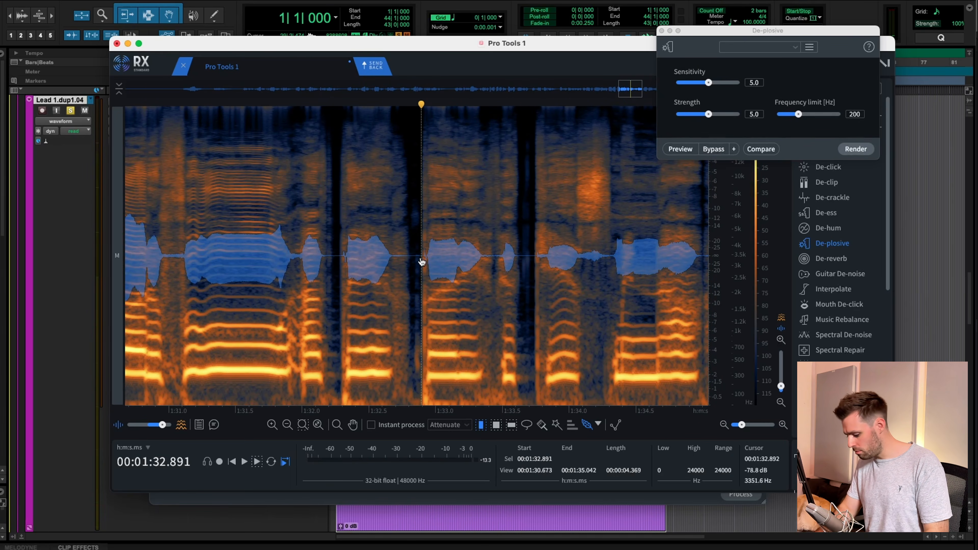
key("super+equal")
key("super+equal")
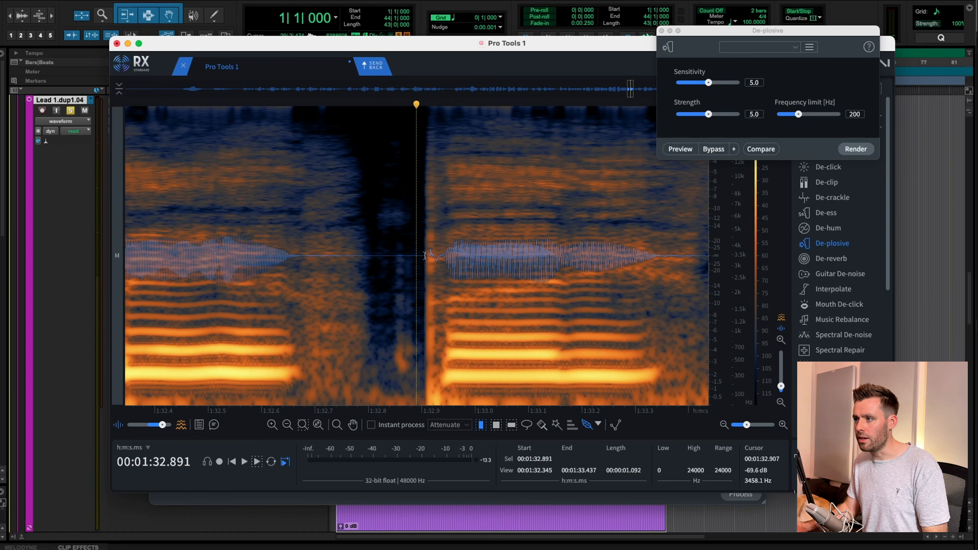
mouse_move(428, 258)
left_mouse_down()
mouse_move(439, 266)
mouse_move(434, 274)
mouse_move(439, 263)
mouse_move(421, 268)
left_mouse_up()
left_click(403, 237)
left_click(856, 149)
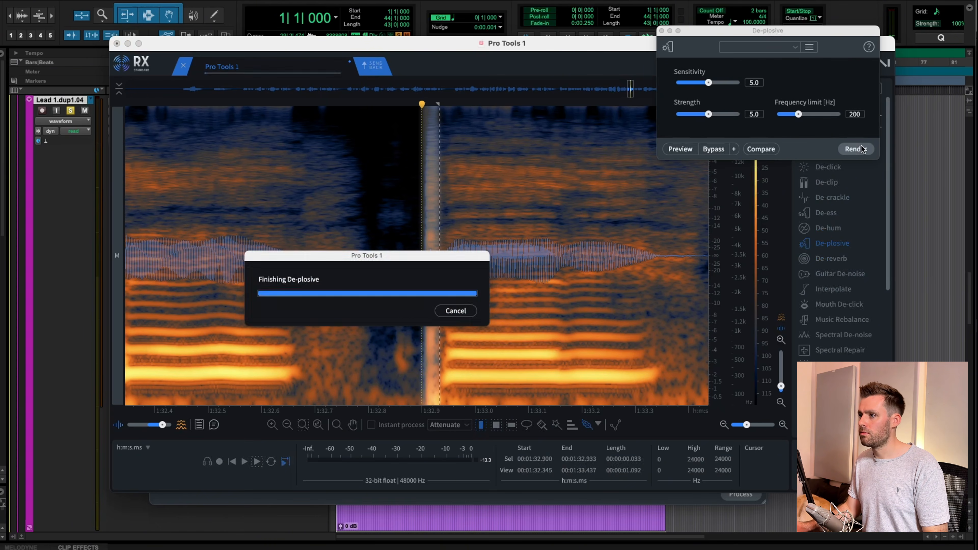
Check the repair from 1:32.431, then play from 1:31.340 through the end of the vocal.
left_click(171, 191)
key("space")
key("super+minus")
key("super+minus")
key("super+minus")
key("super+minus")
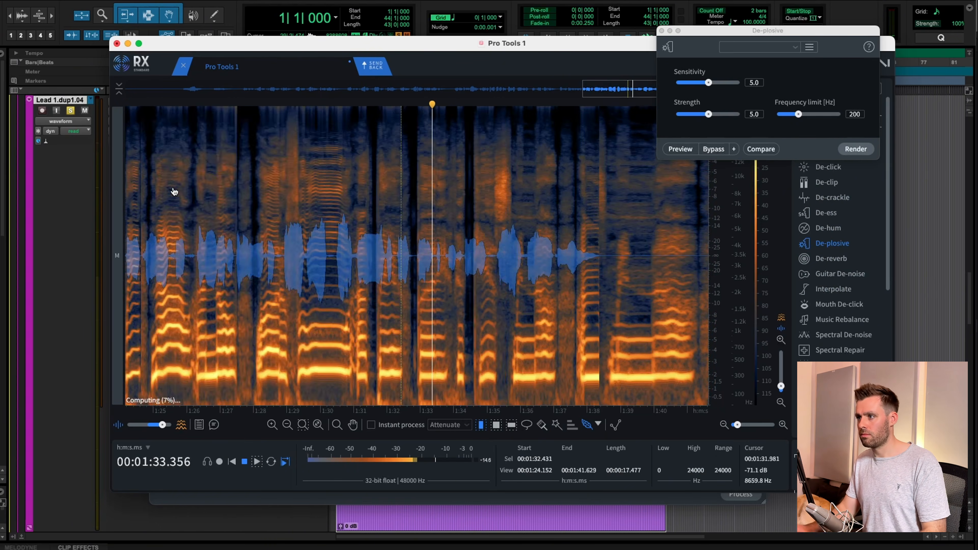
key("space")
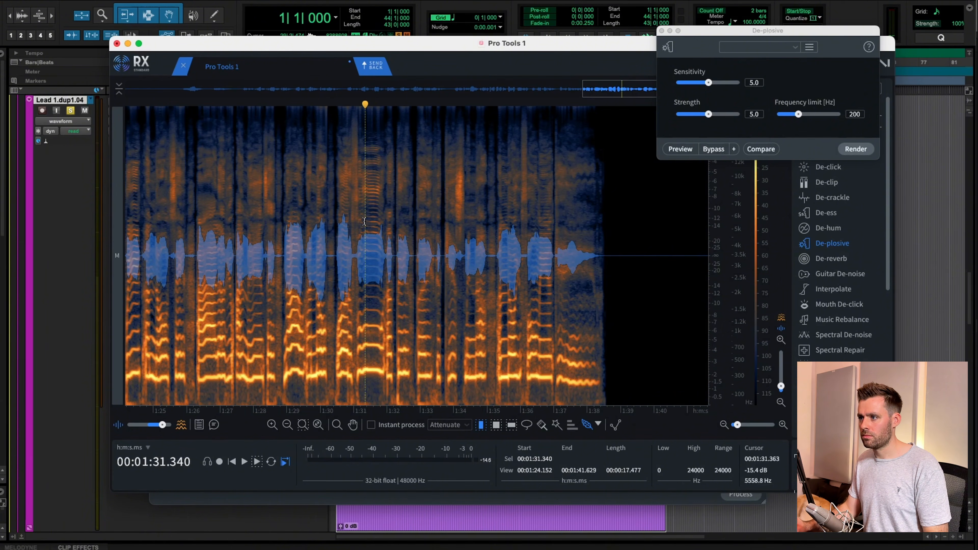
key("space")
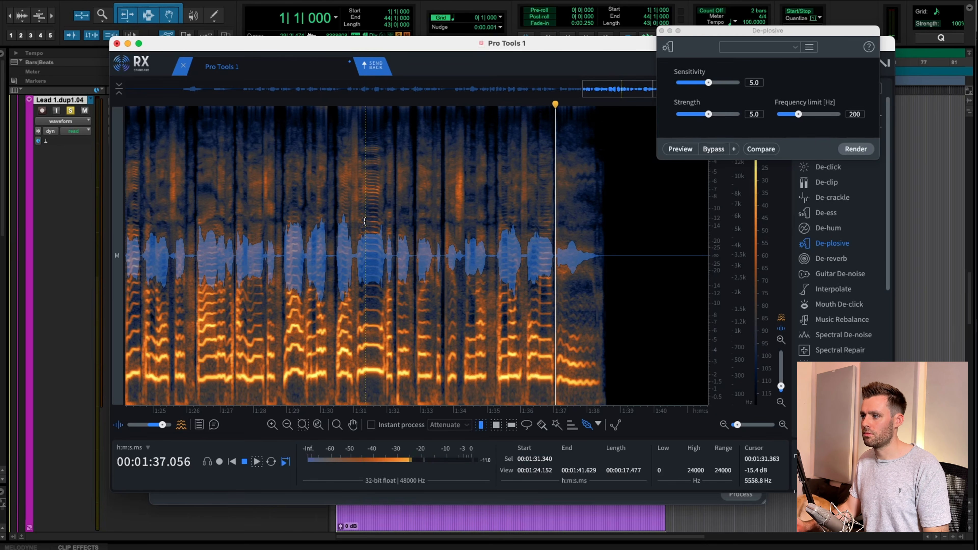
key("space")
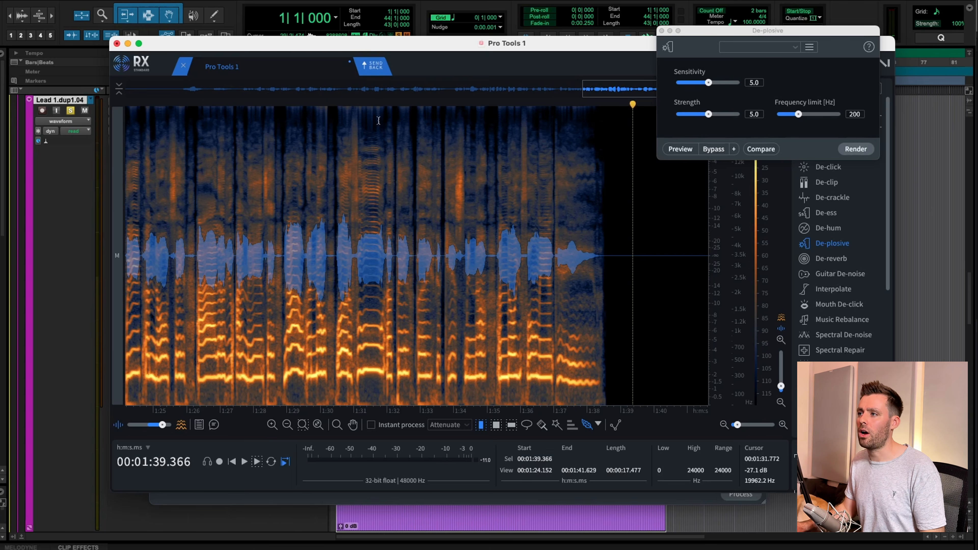
Send the repaired audio back to Pro Tools, render it onto the lead vocal clip with RX Connect and close AudioSuite.
left_click(378, 70)
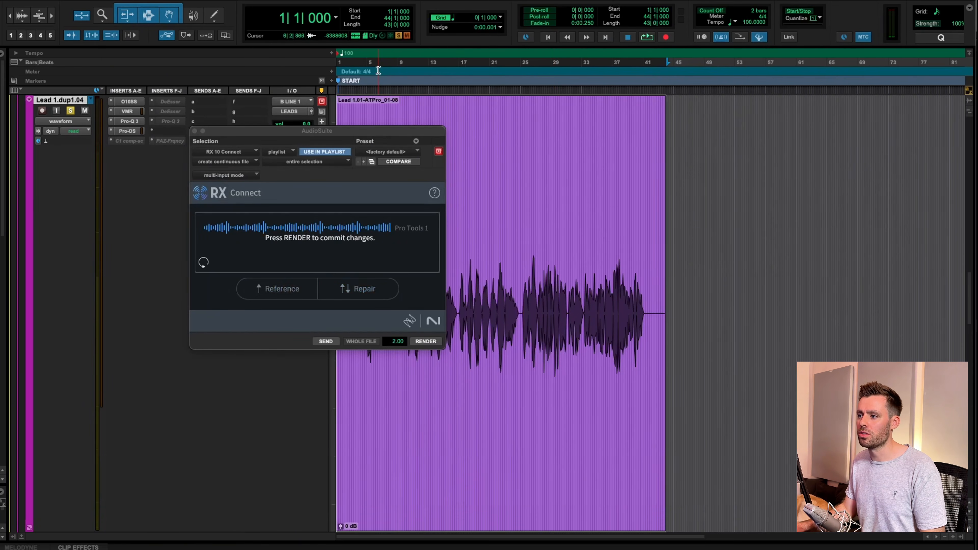
left_click(436, 344)
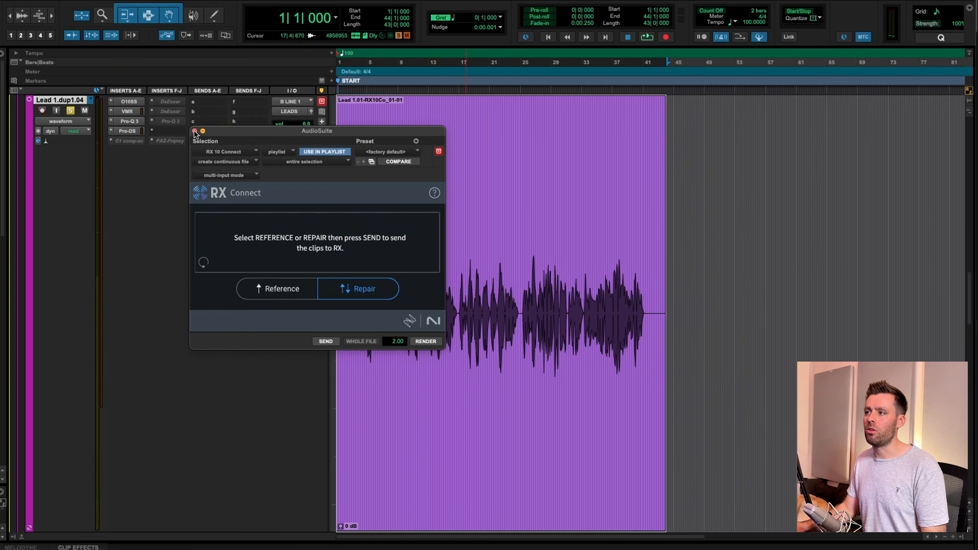
left_click(194, 131)
Place the edit cursor at 17|3|000 and examine the rendered lead vocal clip's waveform.
left_click(465, 275)
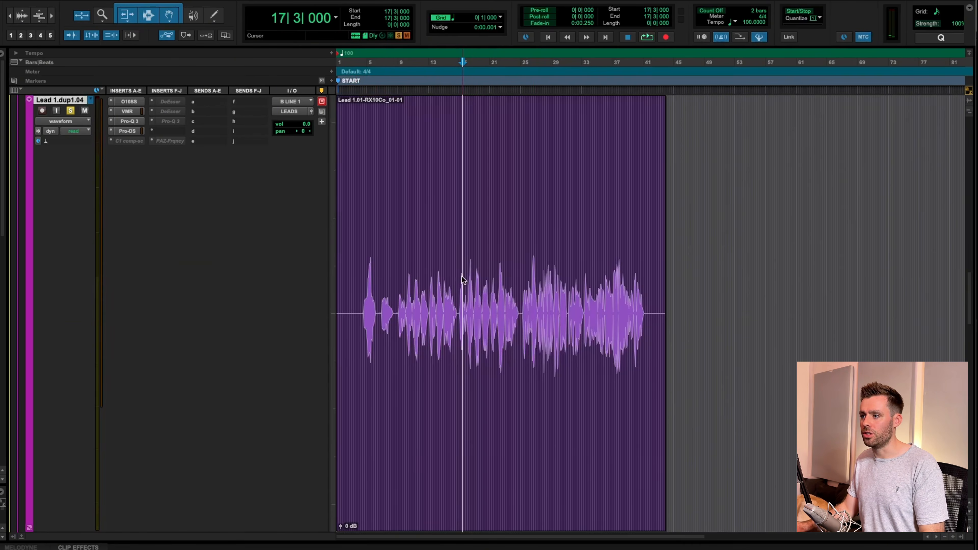
key("ctrl+bracketright")
key("ctrl+bracketright")
key("ctrl+bracketright")
key("ctrl+bracketright")
key("ctrl+bracketleft")
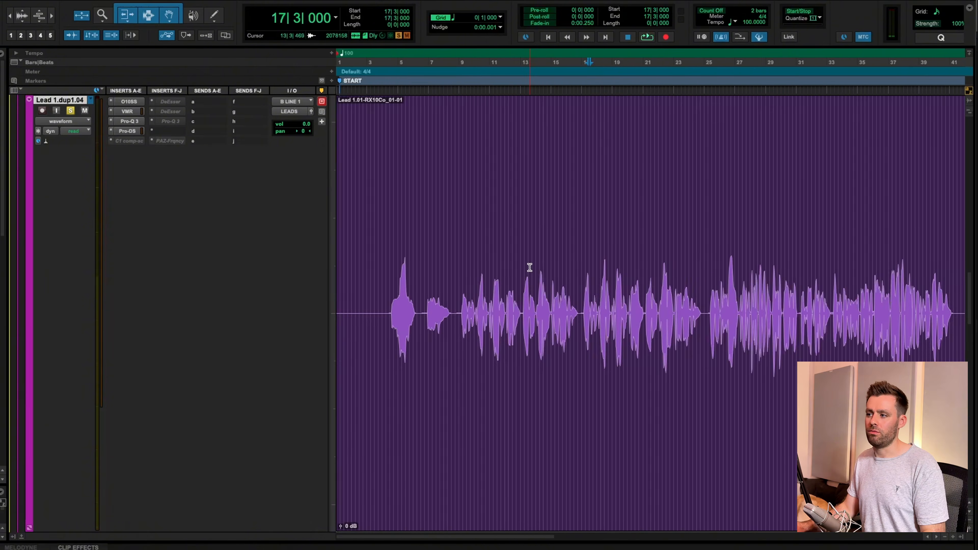
key("ctrl+bracketleft")
key("ctrl+bracketright")
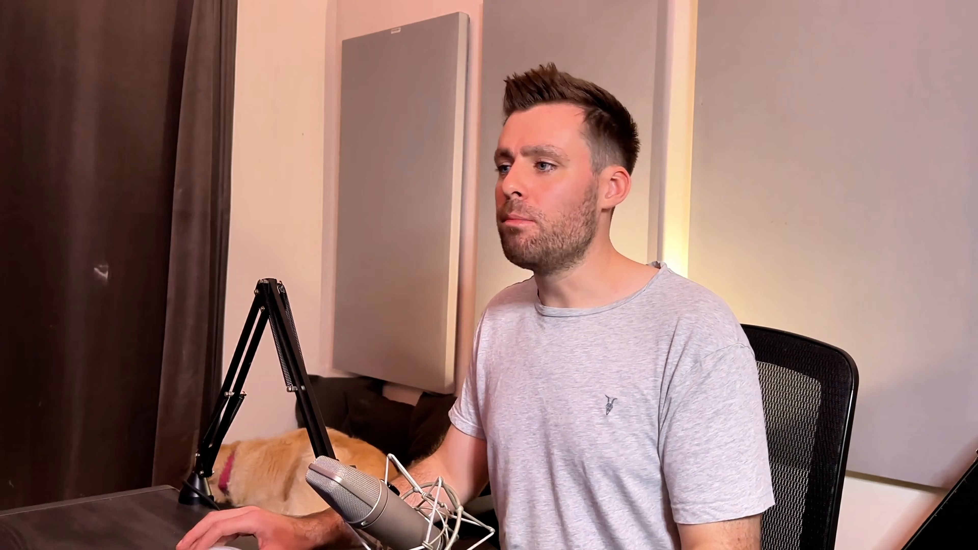
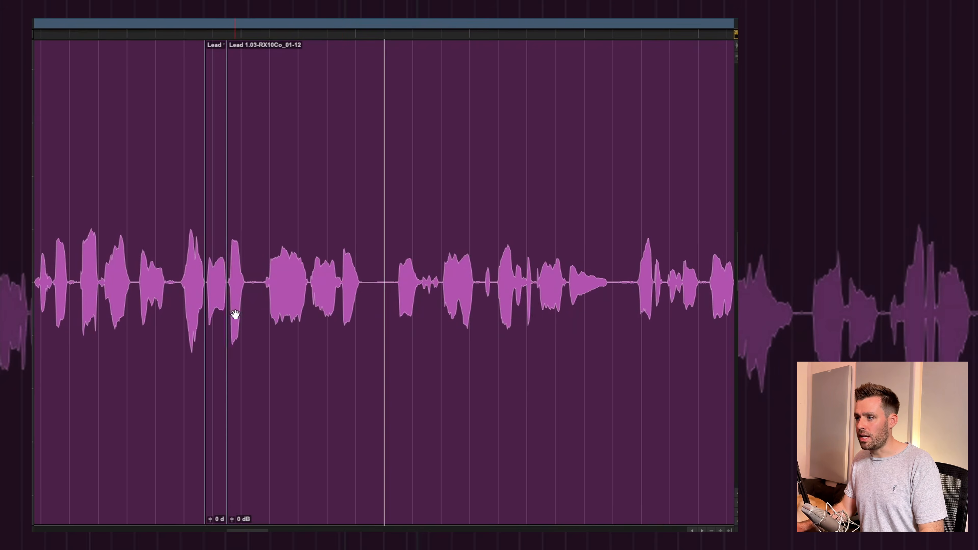
Examine the short Lead 1.03-RX10Dv_01-01 clip between its neighbouring clips, returning to an overview of the song.
left_click(145, 254)
key("t")
key("t")
key("r")
key("r")
key("r")
key("r")
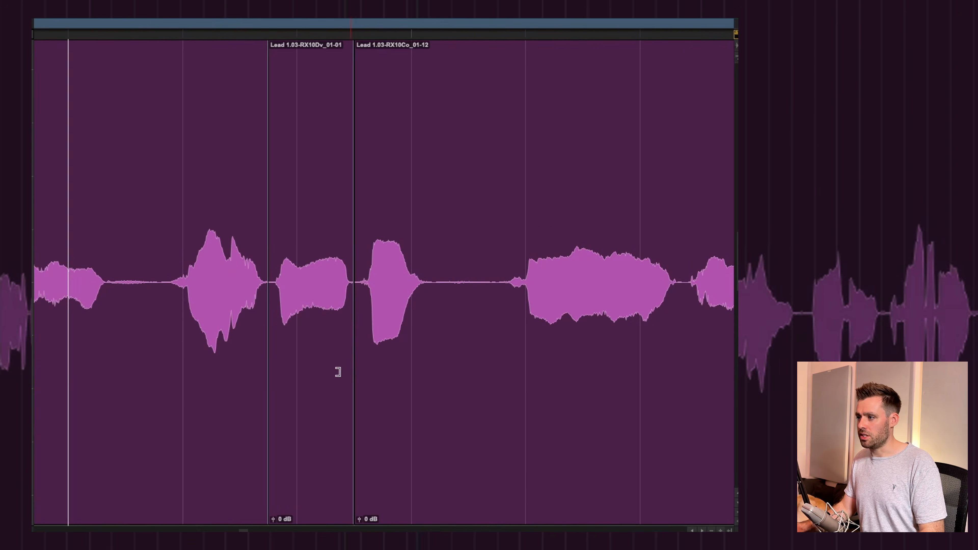
key("r")
key("r")
key("r")
key("r")
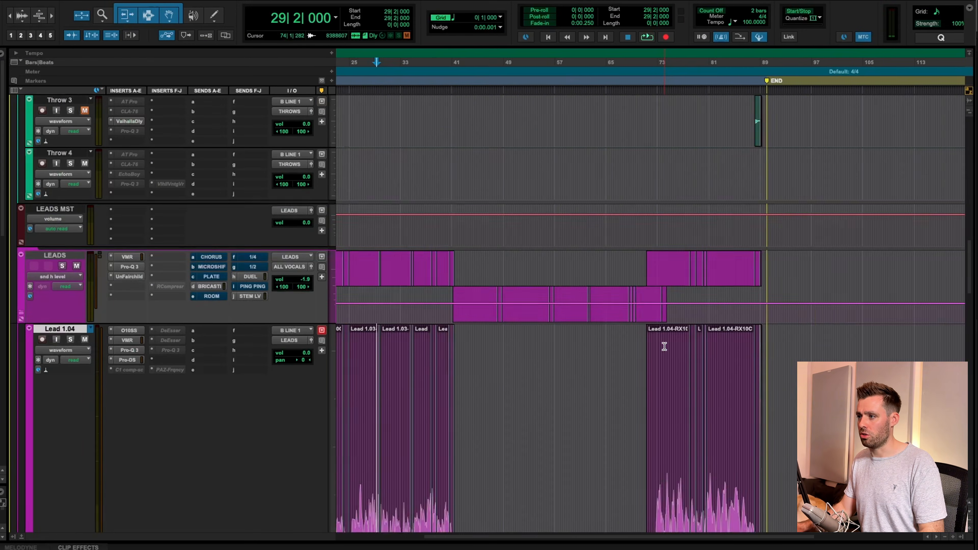
Review the rendered clips on the Lead 1.04 and Lead 2.04 tracks across the song.
scroll(664, 346, "up", 2)
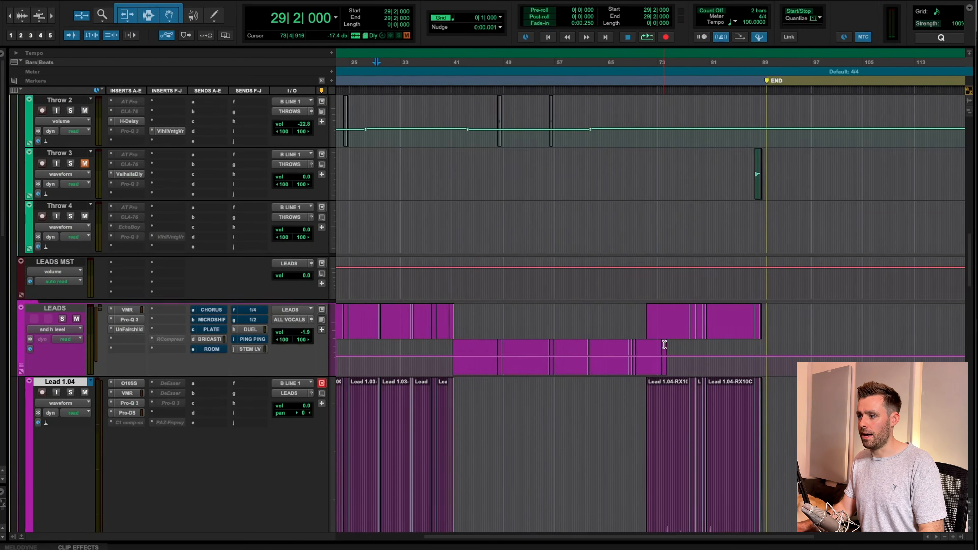
scroll(664, 346, "down", 10)
scroll(664, 346, "up", 8)
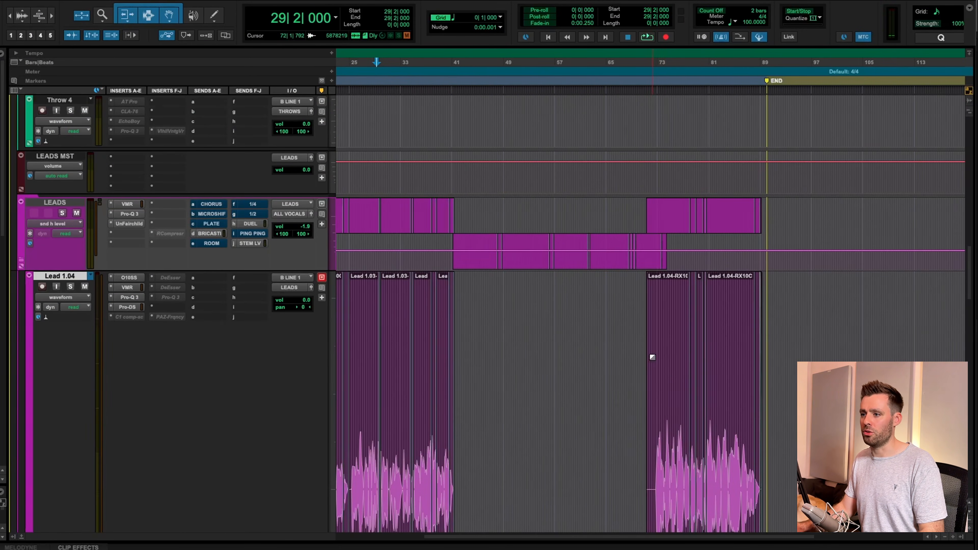
key("r")
key("t")
scroll(579, 349, "down", 1)
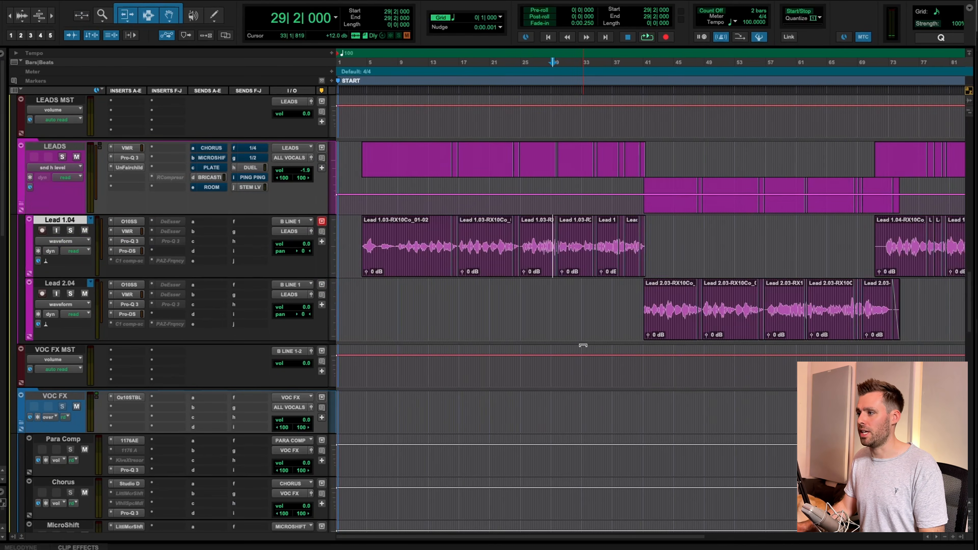
key("r")
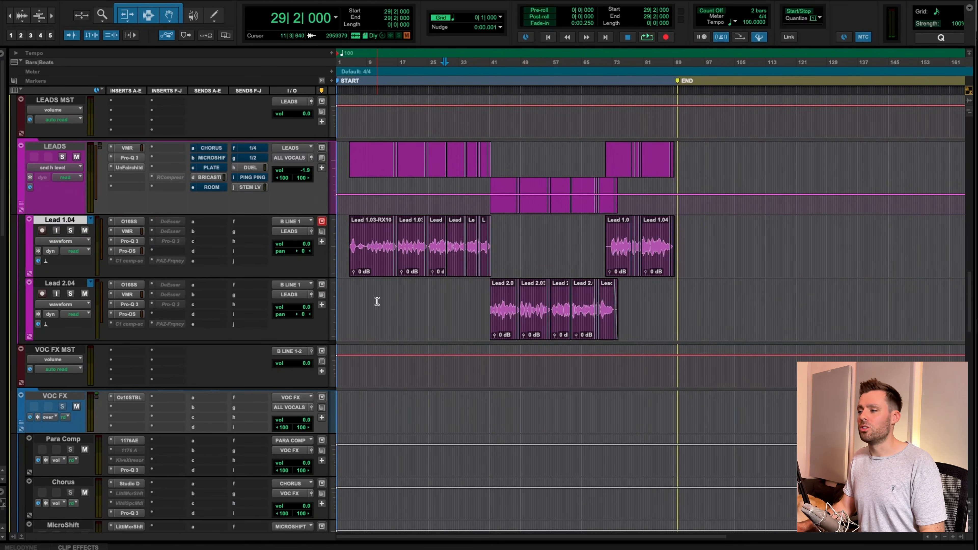
left_click(349, 294)
key("t")
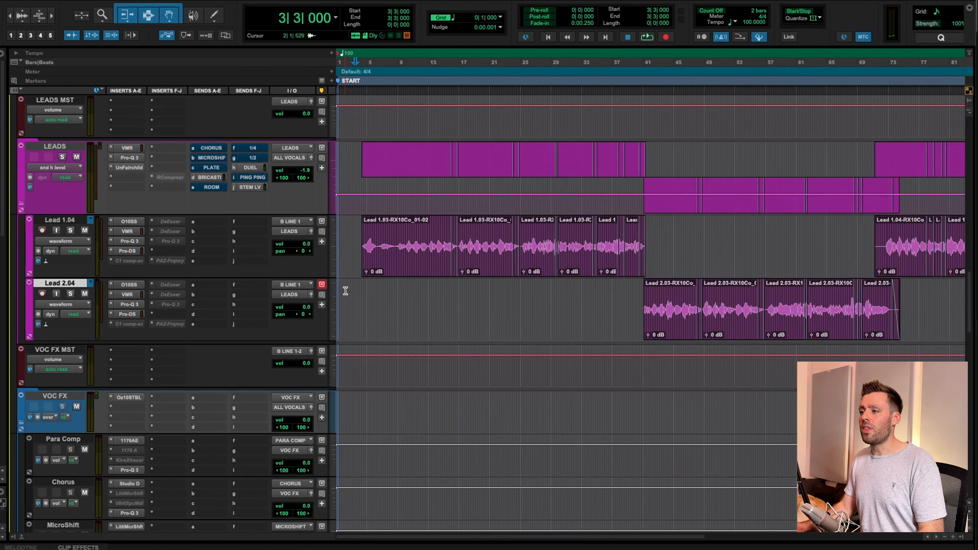
key("t")
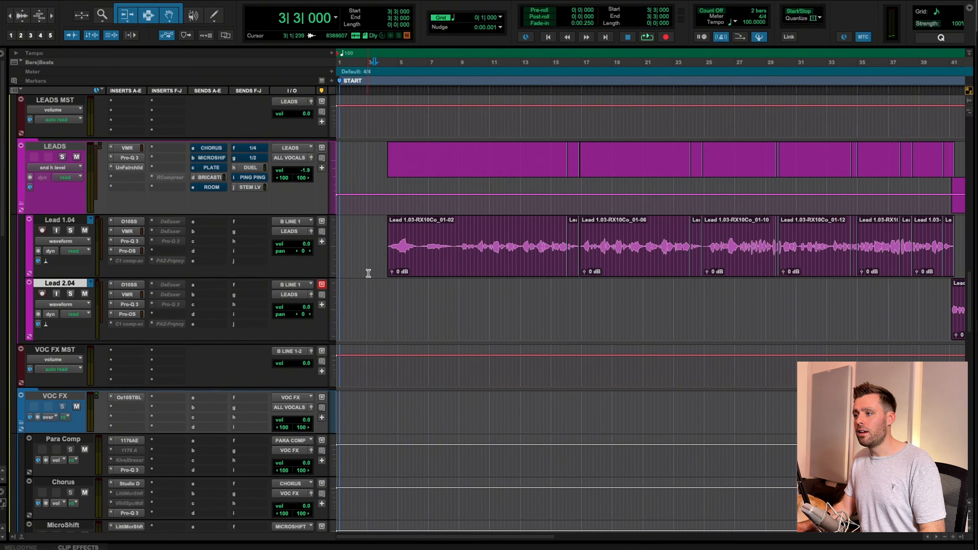
Open the Ozone Spectral Shaper insert on Lead 1.04 and play the soloed LEADS folder from 4|1|000.
left_click(380, 236)
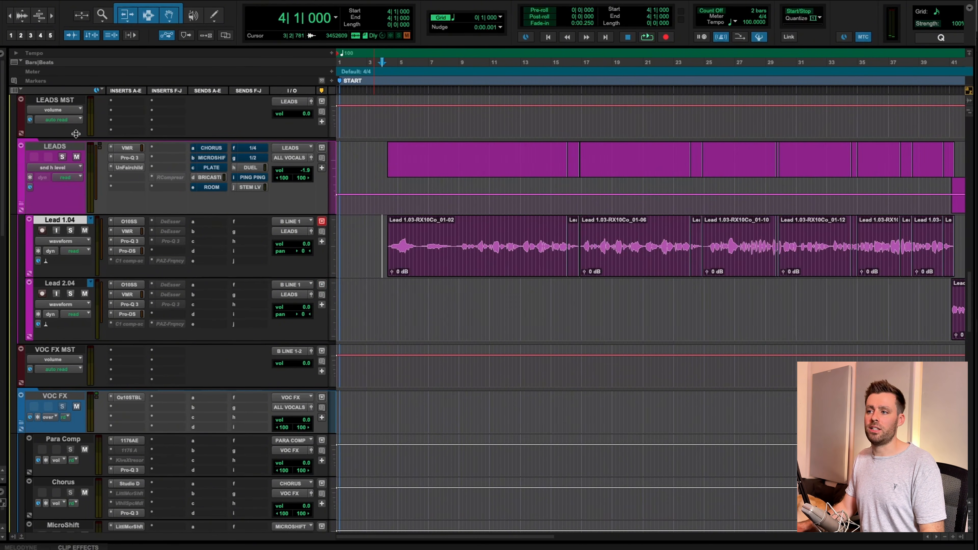
left_click(63, 157)
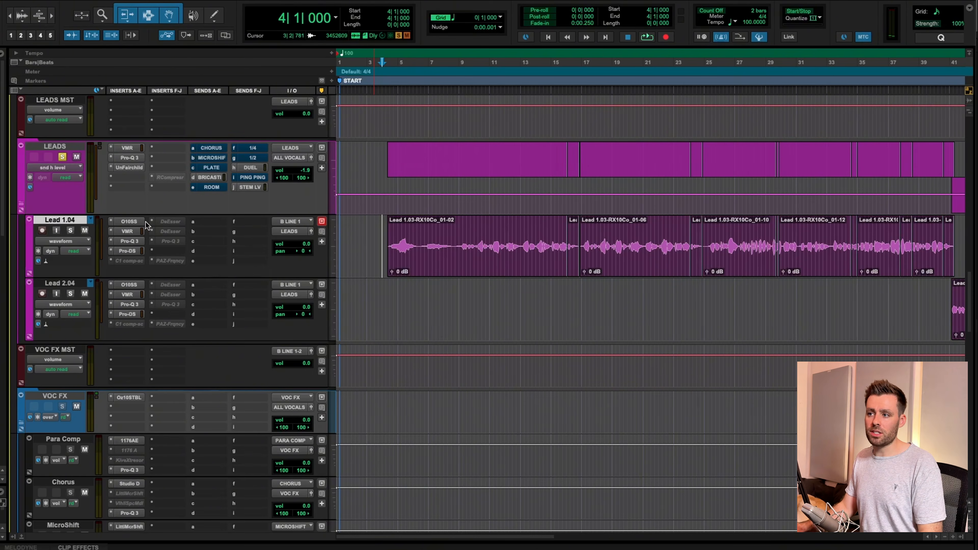
left_click(133, 222)
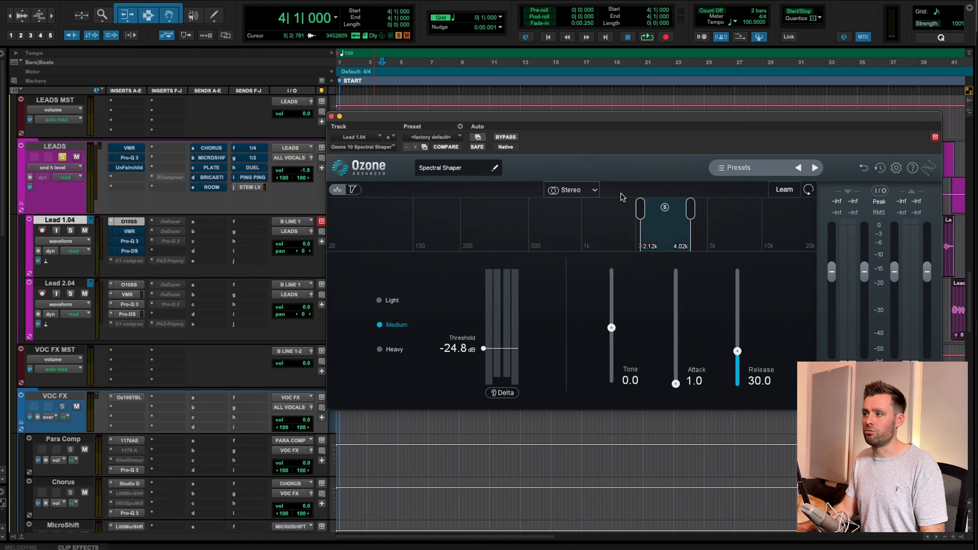
left_click_drag(530, 121, 428, 270)
key("space")
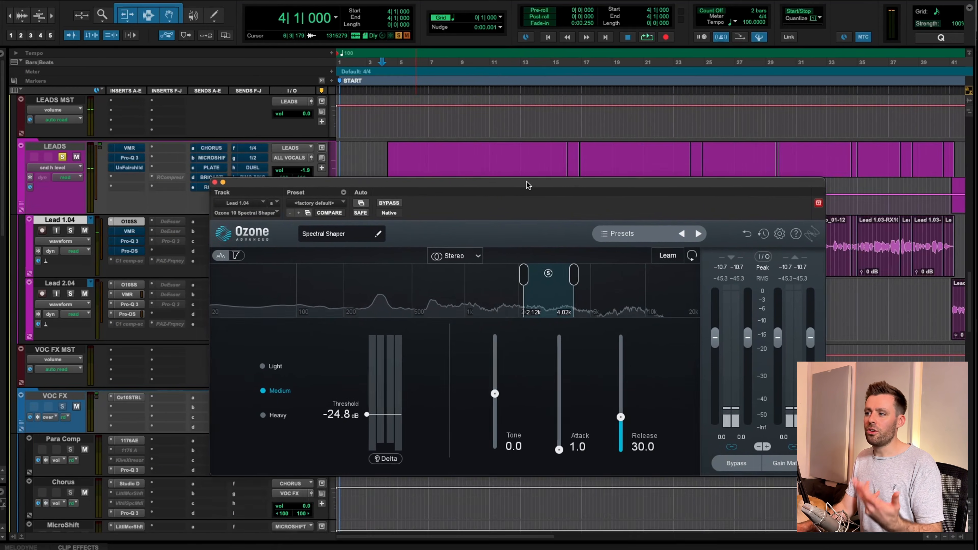
Move the Spectral Shaper window clear of the Lead 1.04 clips and audition passages around bars 13 and 14.
left_click_drag(427, 104, 419, 163)
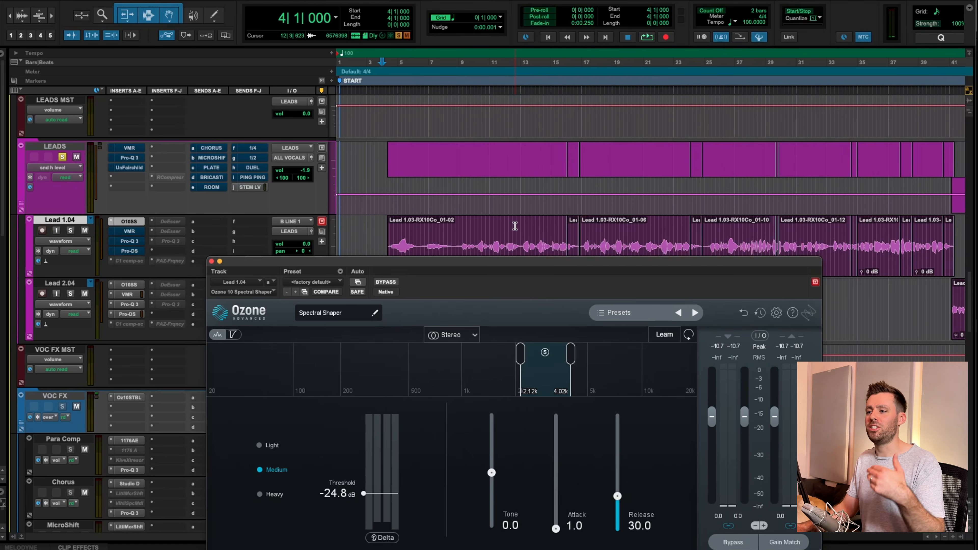
left_click(496, 232)
key("space")
left_click_drag(545, 263, 556, 293)
key("space")
left_click(525, 245)
key("space")
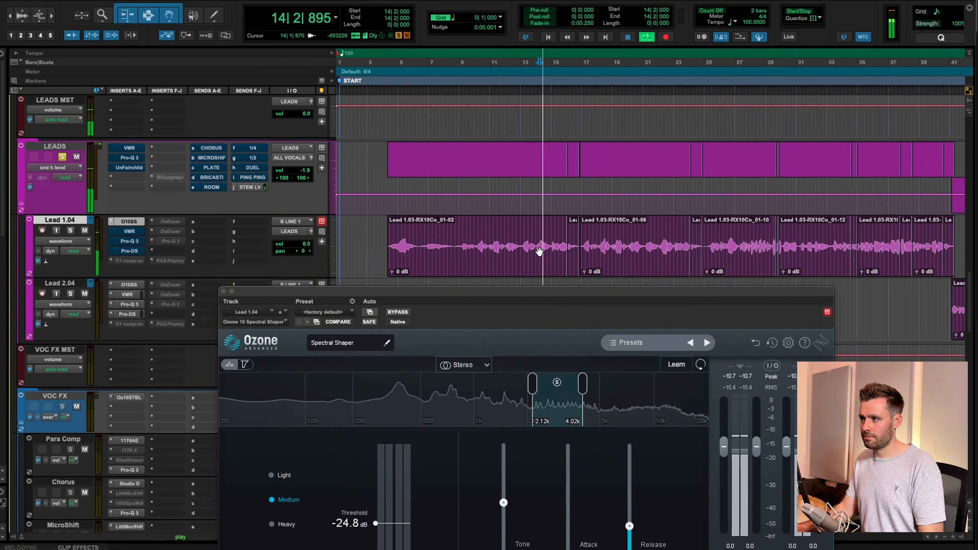
key("space")
key("space")
key("space")
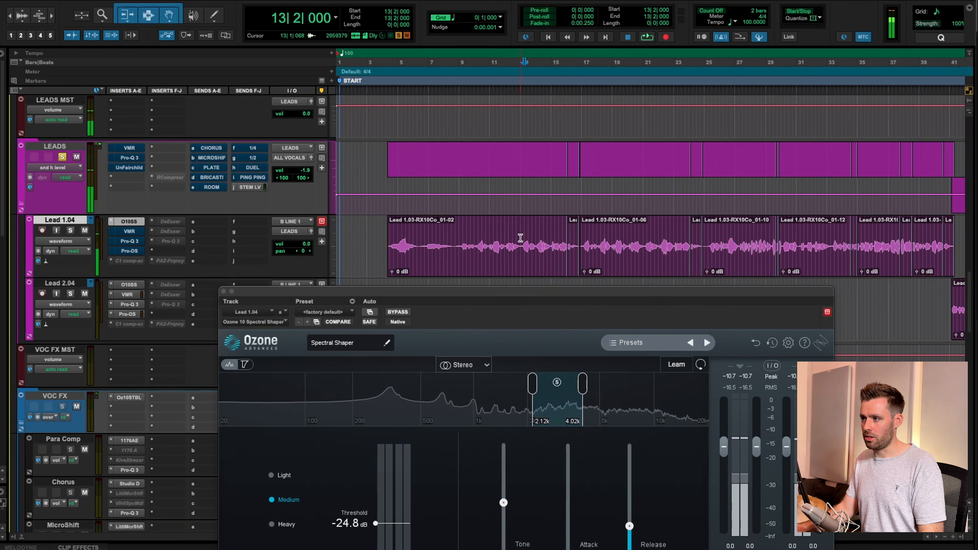
Place the edit cursor at 13|1|000 on Lead 1.04, zoom in on the waveform and play the phrase through the Spectral Shaper.
left_click(519, 239)
key("t")
key("t")
key("space")
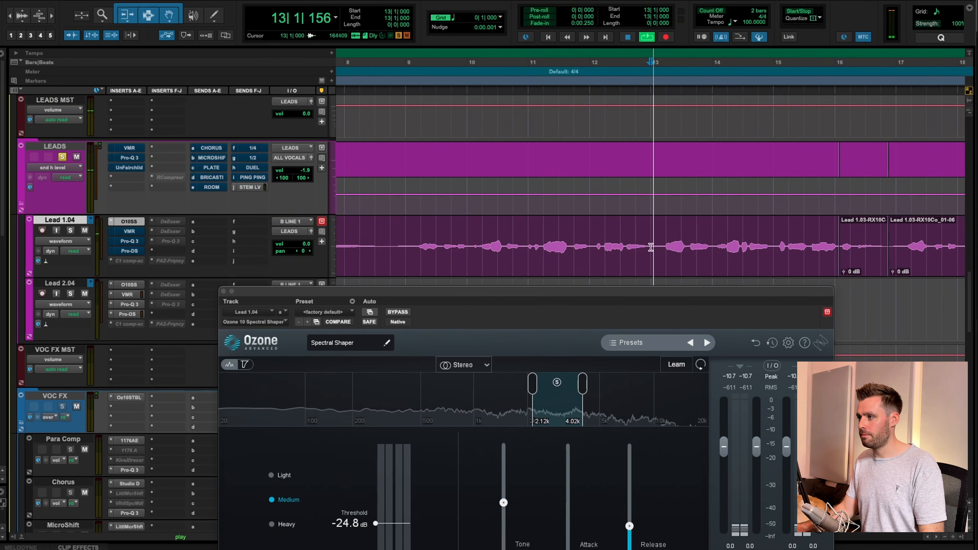
left_click_drag(629, 291, 567, 158)
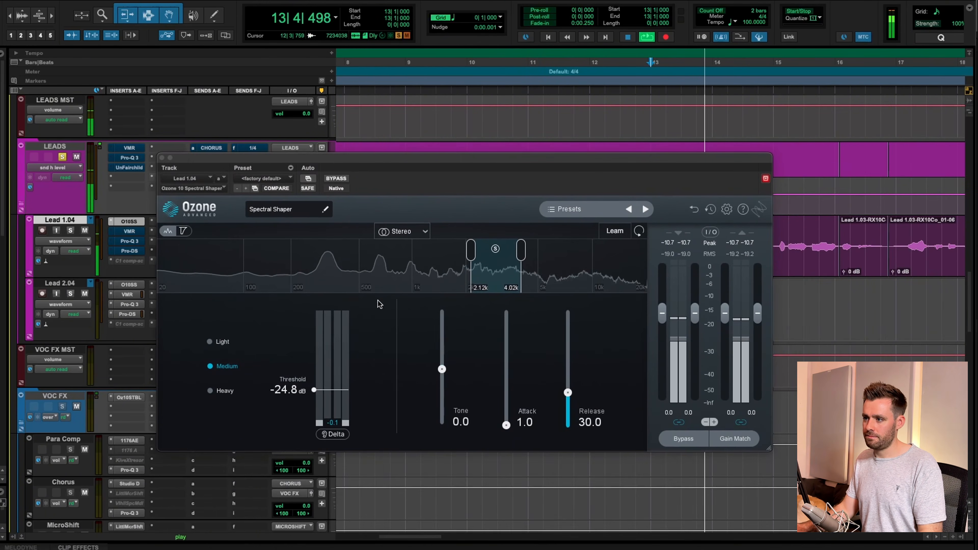
key("space")
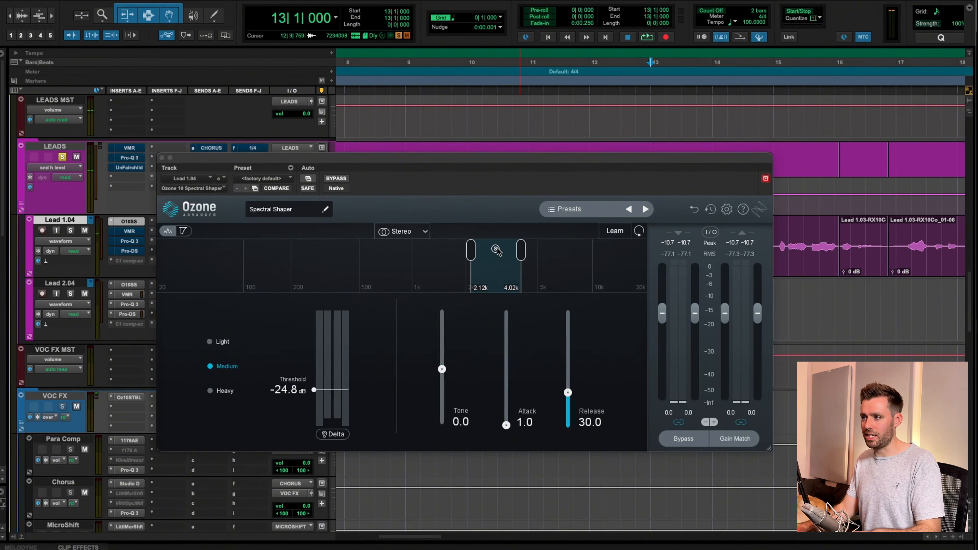
Solo the Spectral Shaper's action region and listen to the vocal phrase from 13|1|000.
left_click(496, 250)
key("space")
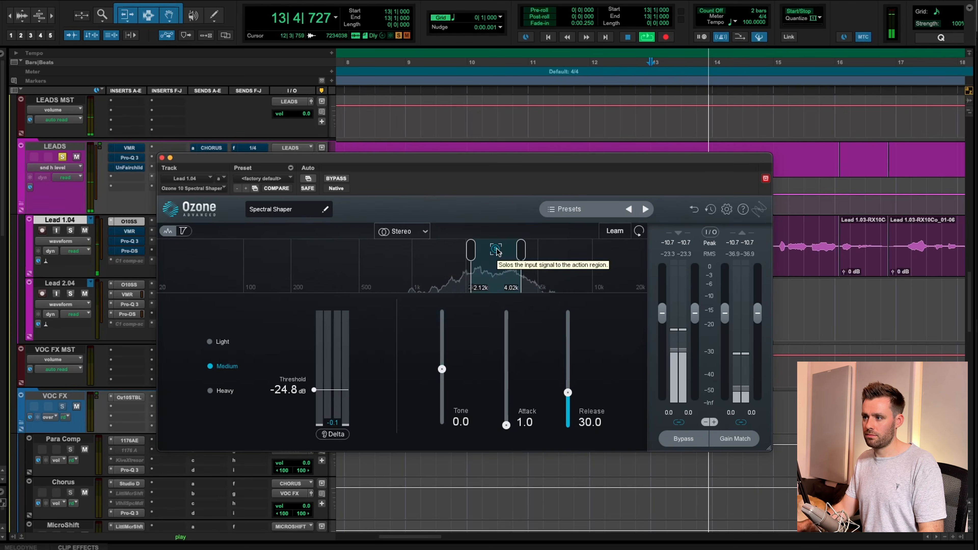
key("space")
key("space")
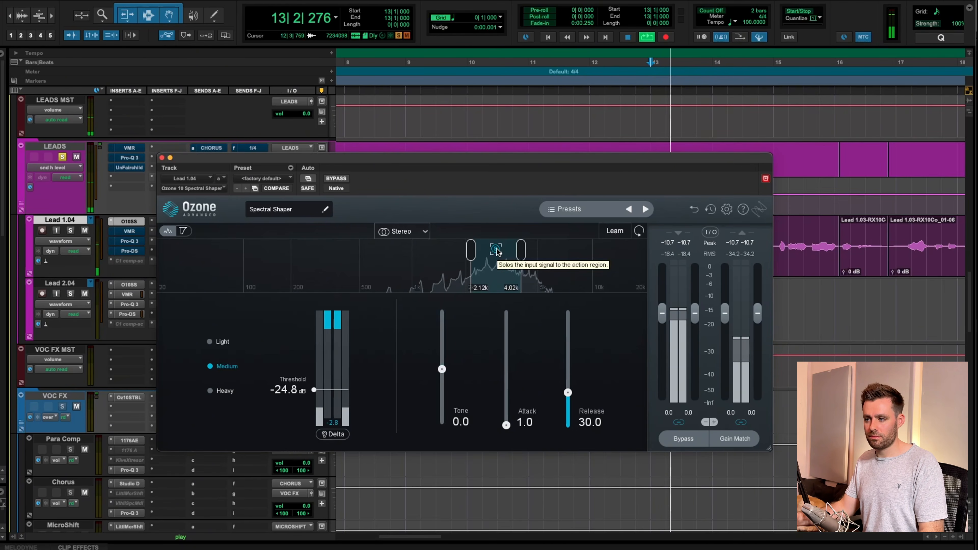
key("space")
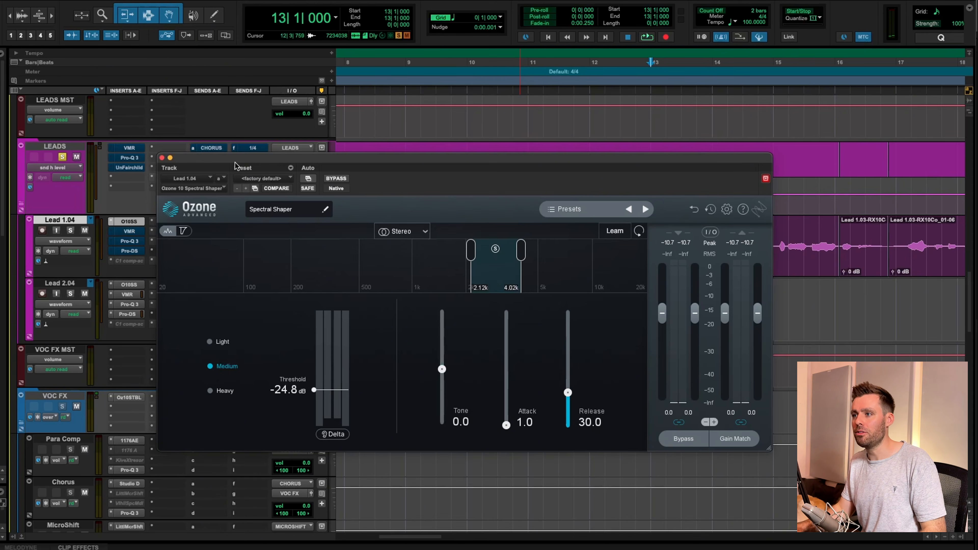
Close the Spectral Shaper, then activate and open the Virtual Mix Rack insert on Lead 1.04.
left_click(162, 158)
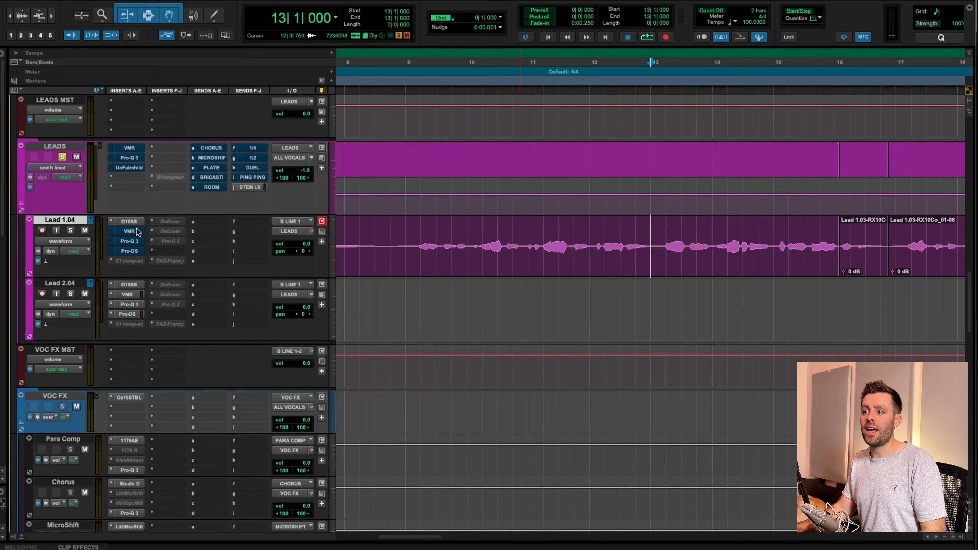
left_click(137, 231, "super")
left_click(137, 232)
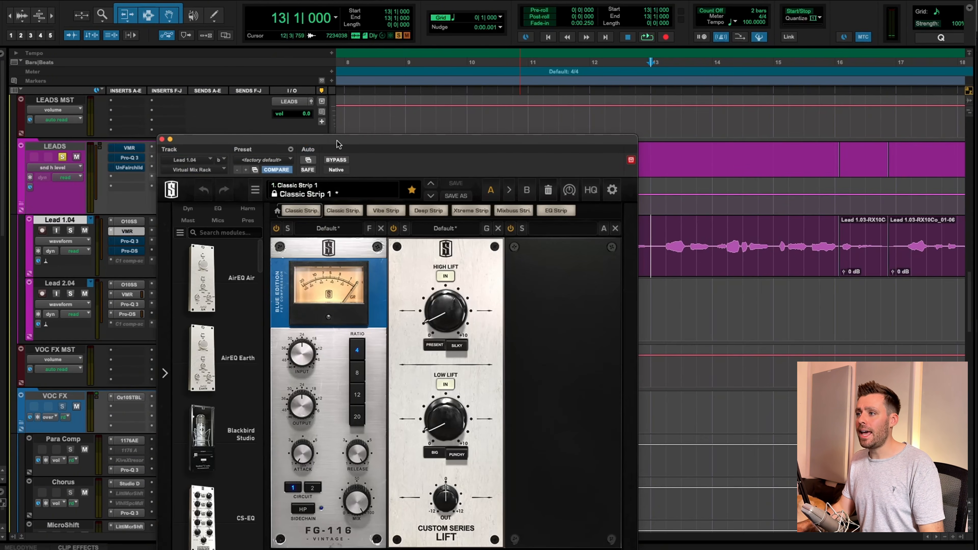
left_click_drag(338, 142, 369, 97)
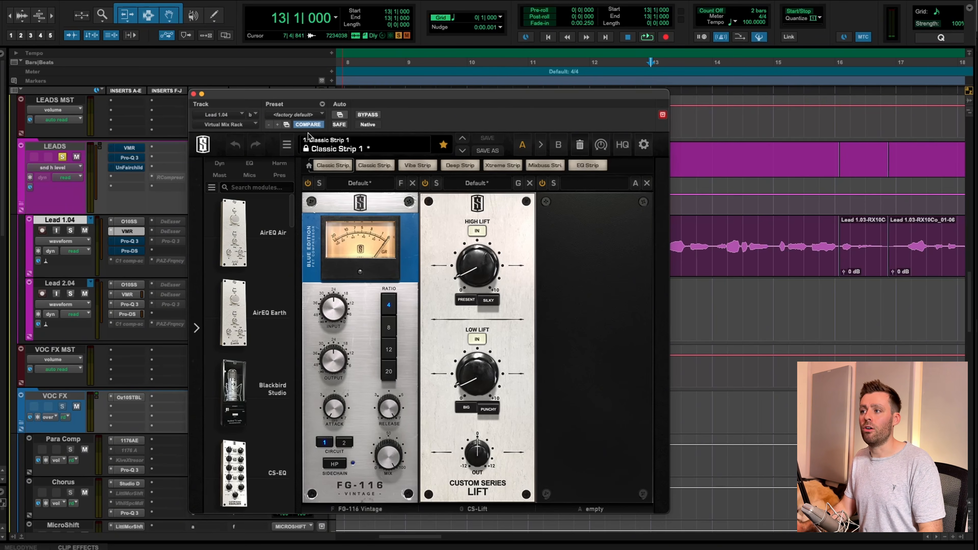
Play from 13|1|000 and compare the vocal with the Virtual Mix Rack bypassed and active, closing the plug-in when done.
key("space")
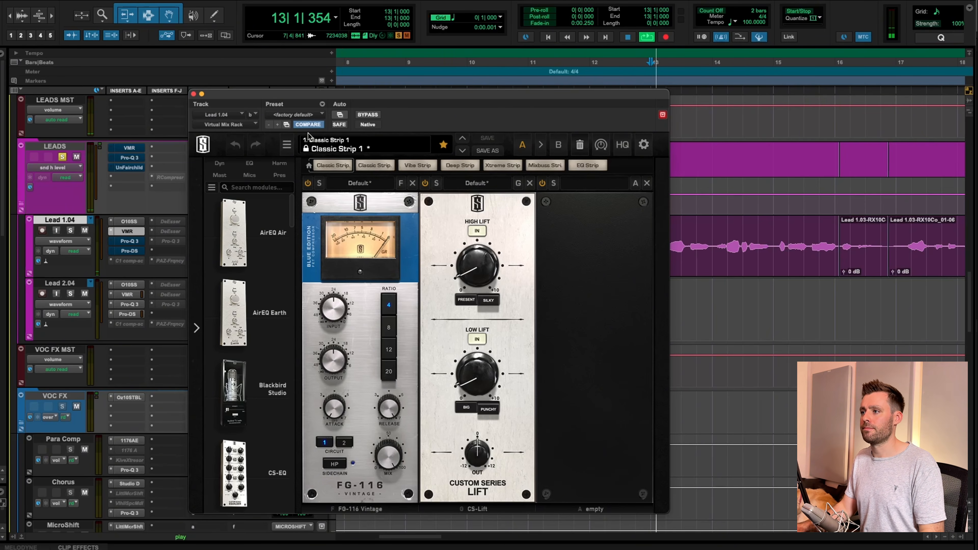
left_click(368, 115)
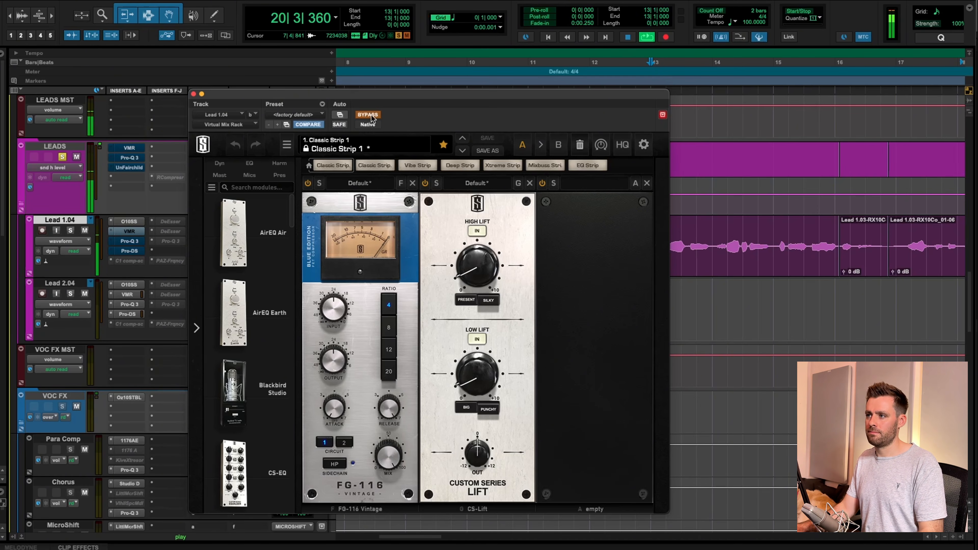
left_click(367, 115)
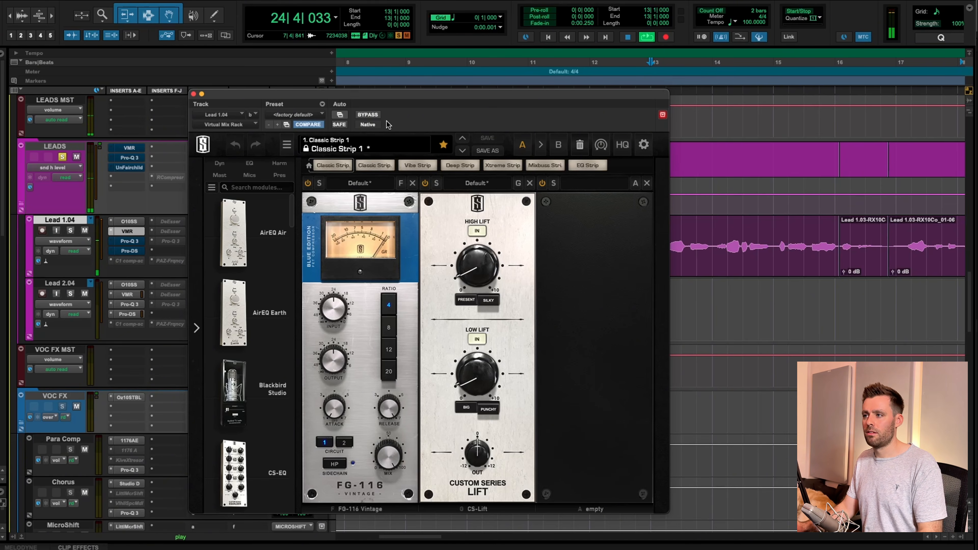
key("space")
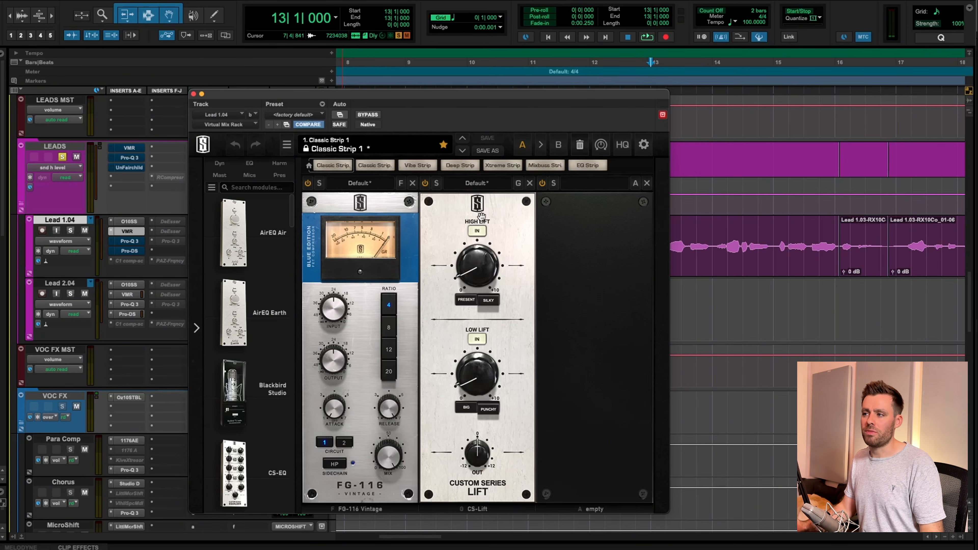
left_click(193, 94)
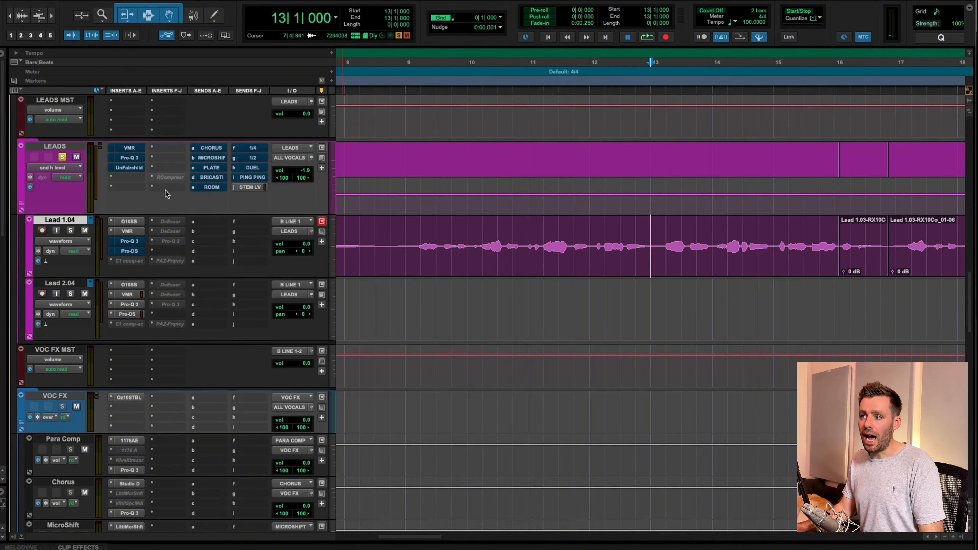
Open the Pro-Q 3 insert on Lead 1.04 and compare the vocal with the EQ bypassed and active during playback.
left_click(134, 242)
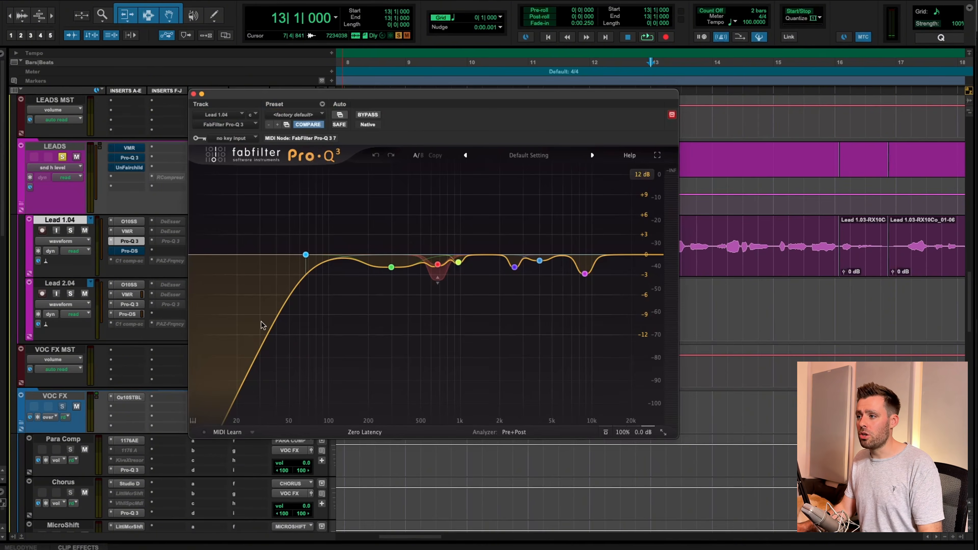
mouse_move(434, 359)
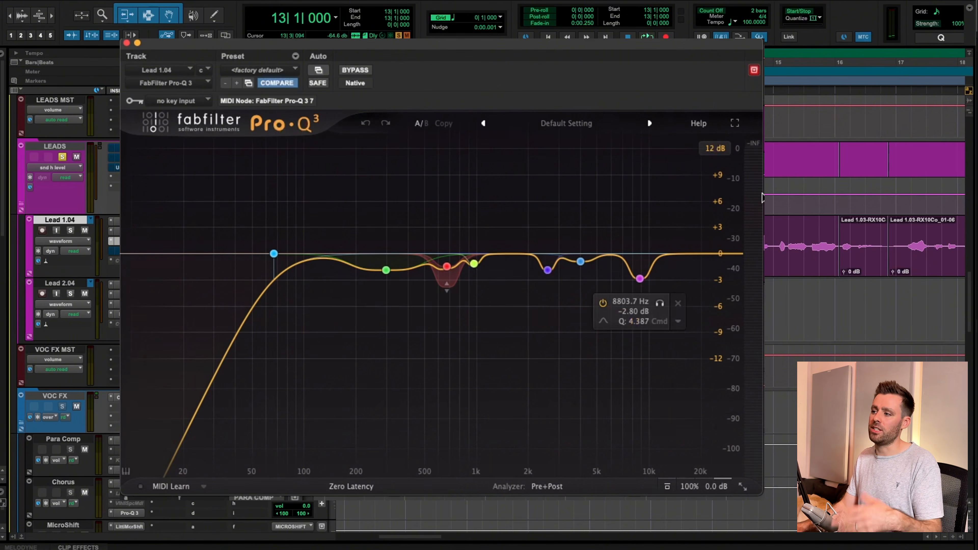
key("space")
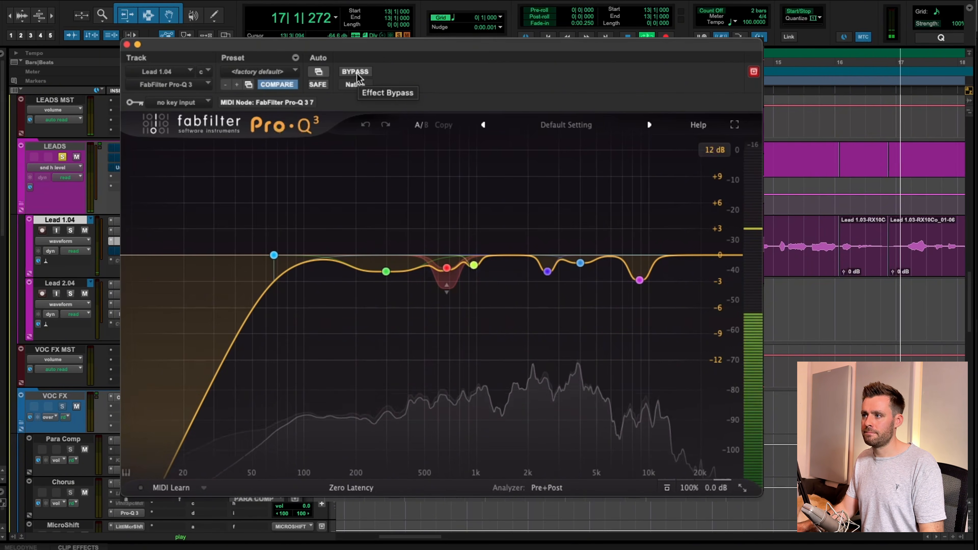
left_click(356, 72)
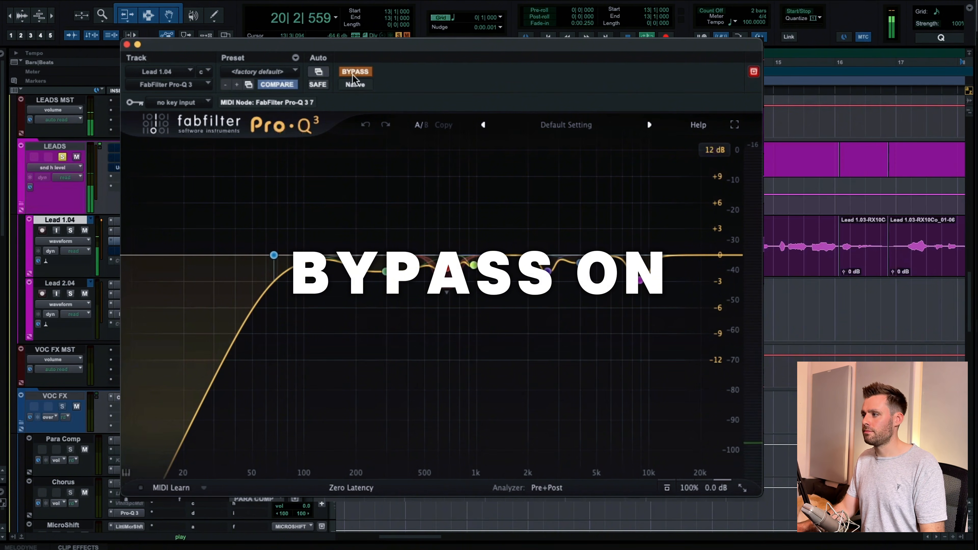
left_click(354, 73)
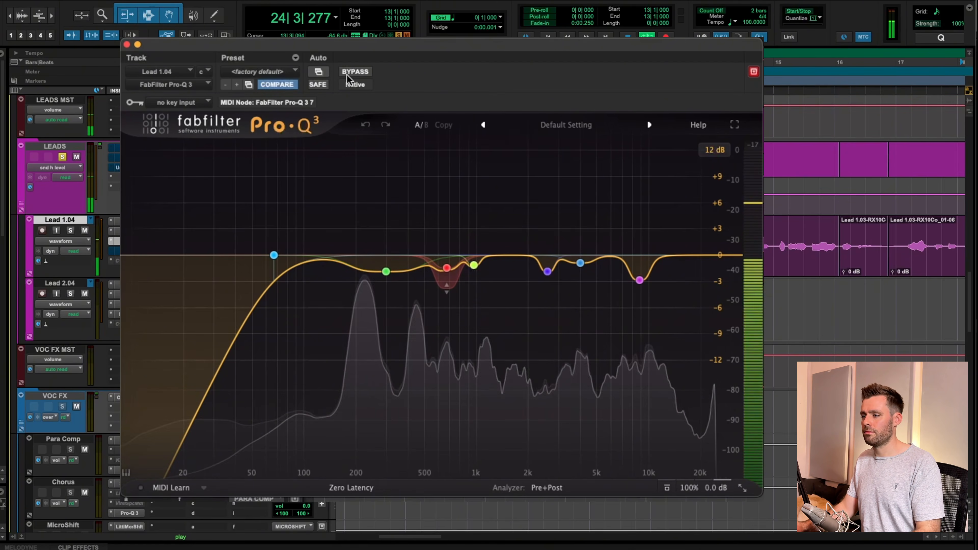
key("space")
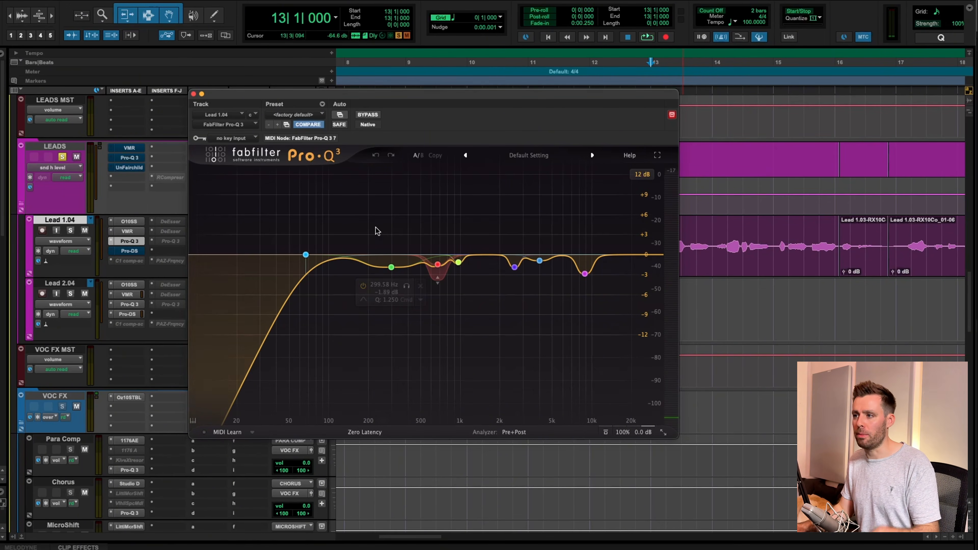
Solo the Pro-Q 3 low-cut band and listen to it from 13|1|000.
mouse_move(346, 237)
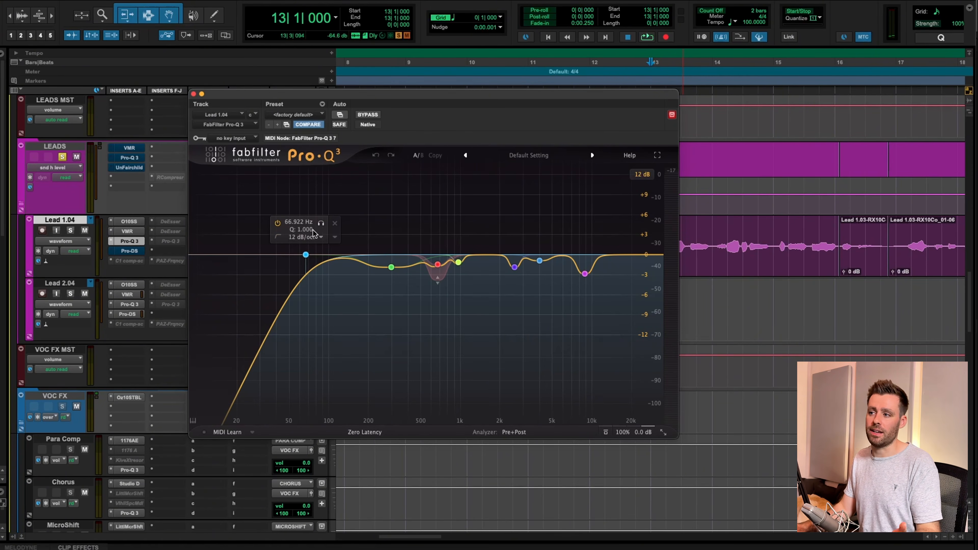
left_click(322, 224)
key("space")
key("space")
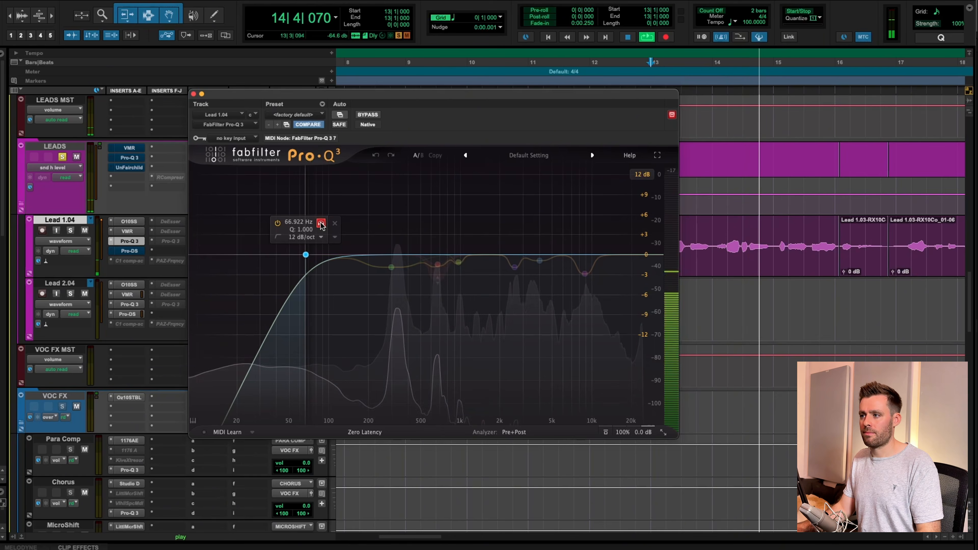
key("space")
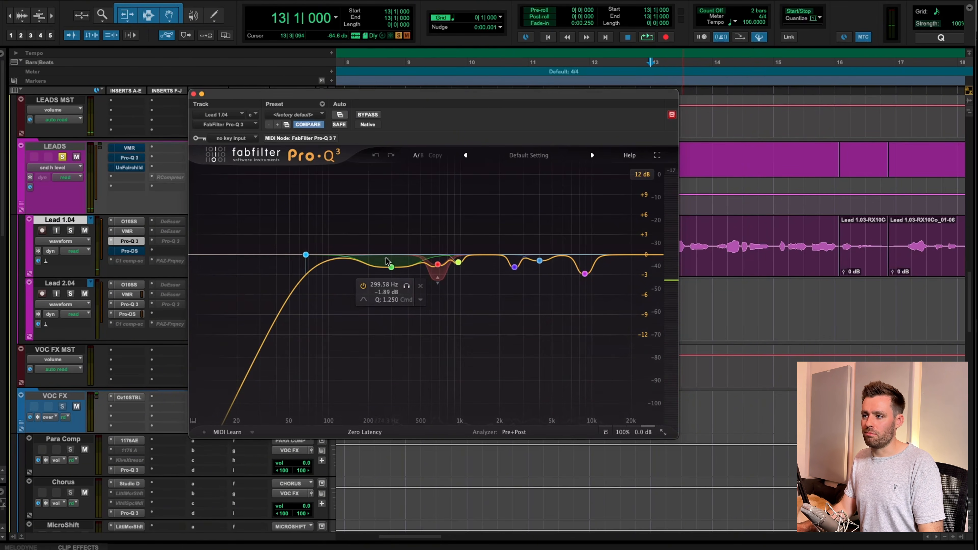
Solo the green low-mid bell band near 300 Hz and audition it during playback.
left_click(407, 286)
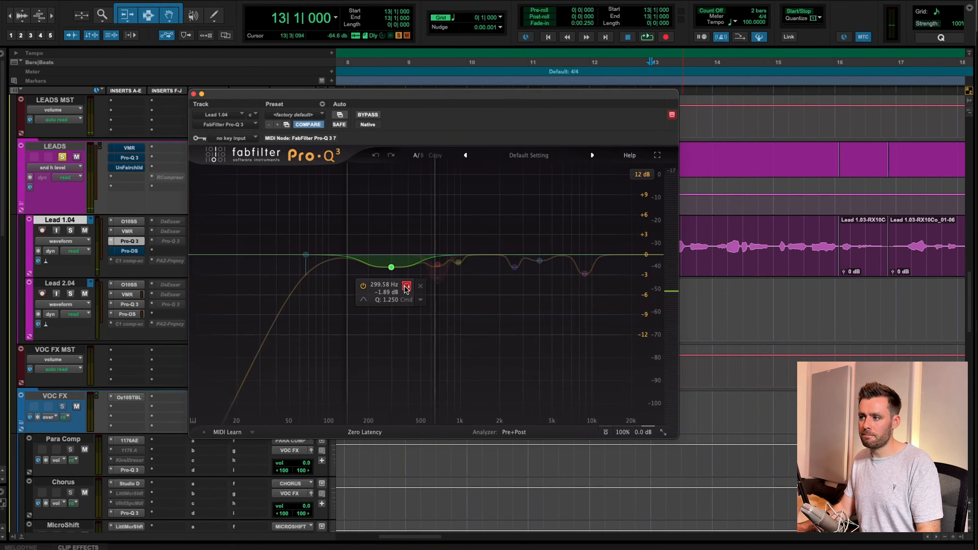
key("space")
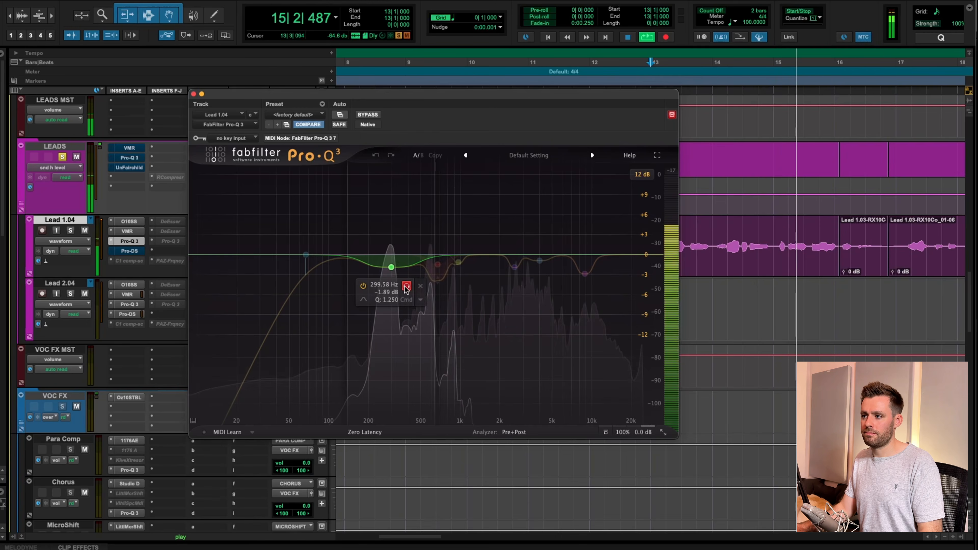
key("space")
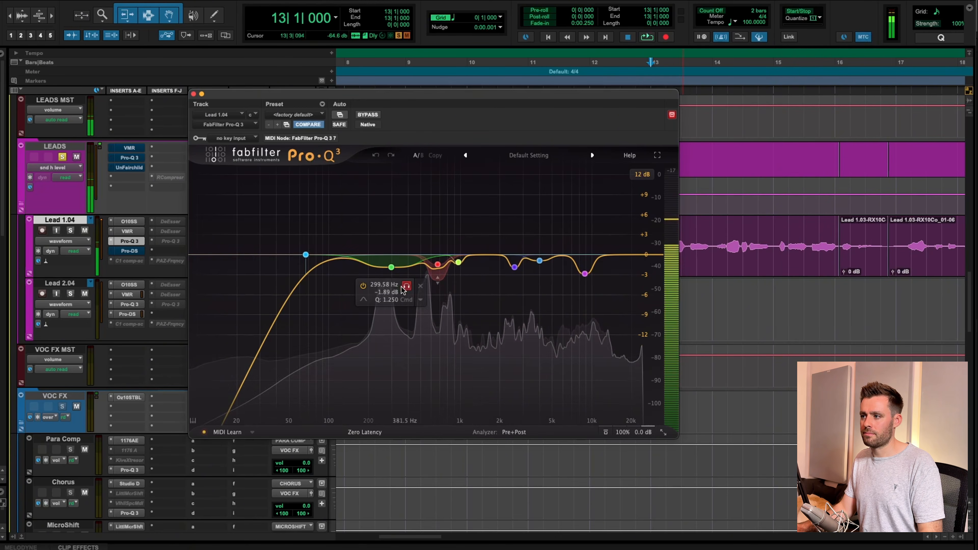
Audition the red dynamic band near 673 Hz in solo and select it to show its settings.
key("space")
left_click(453, 302)
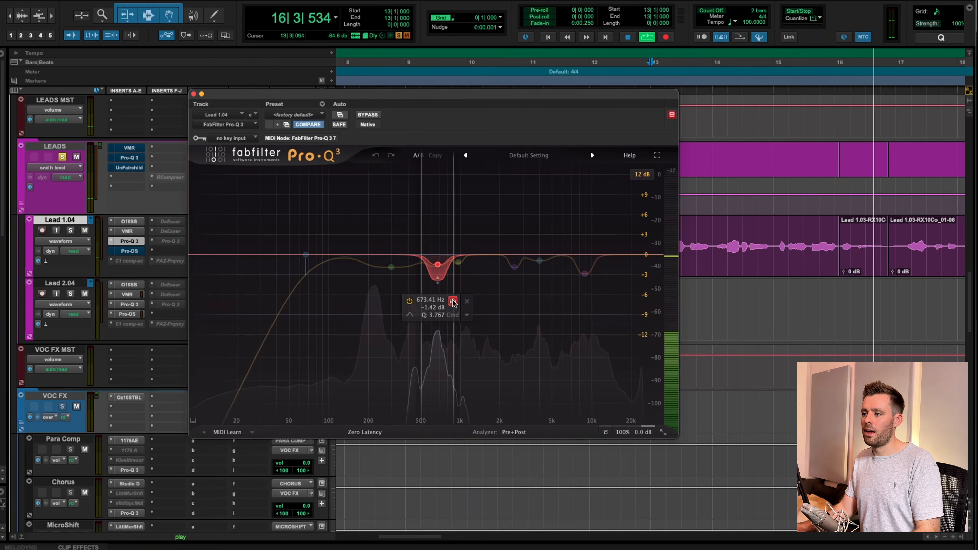
key("space")
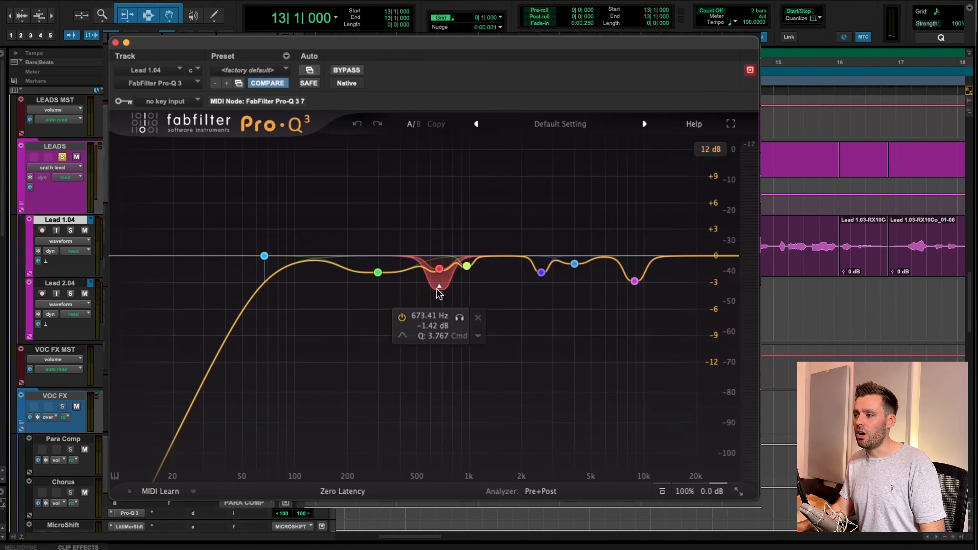
left_click(439, 293)
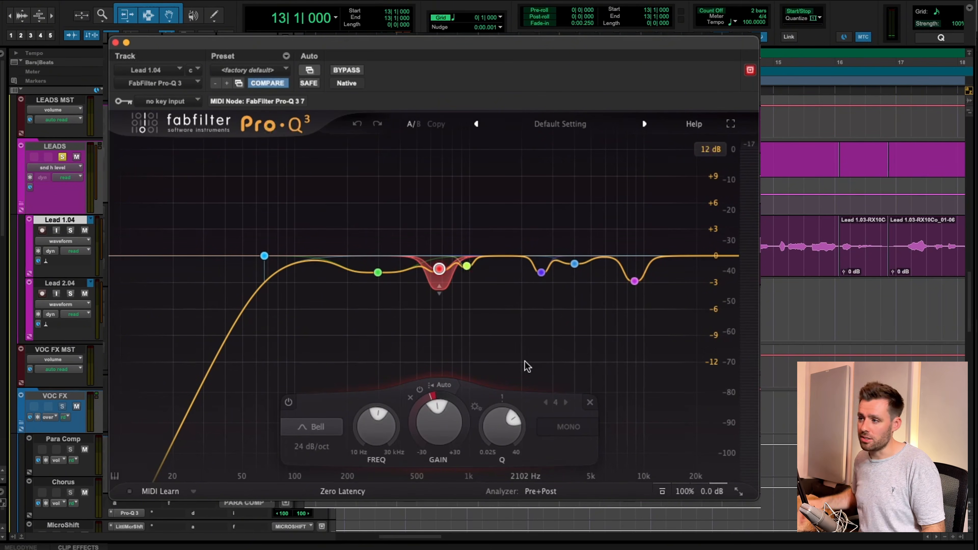
Select the narrow yellow bell band near 966 Hz and listen to it in solo from 13|1|000.
left_click(466, 266)
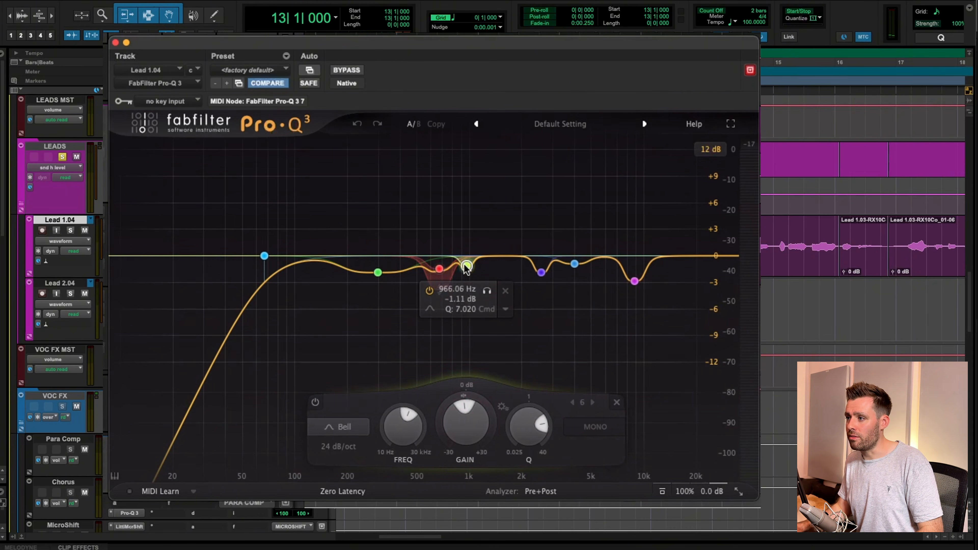
key("space")
left_click(487, 292)
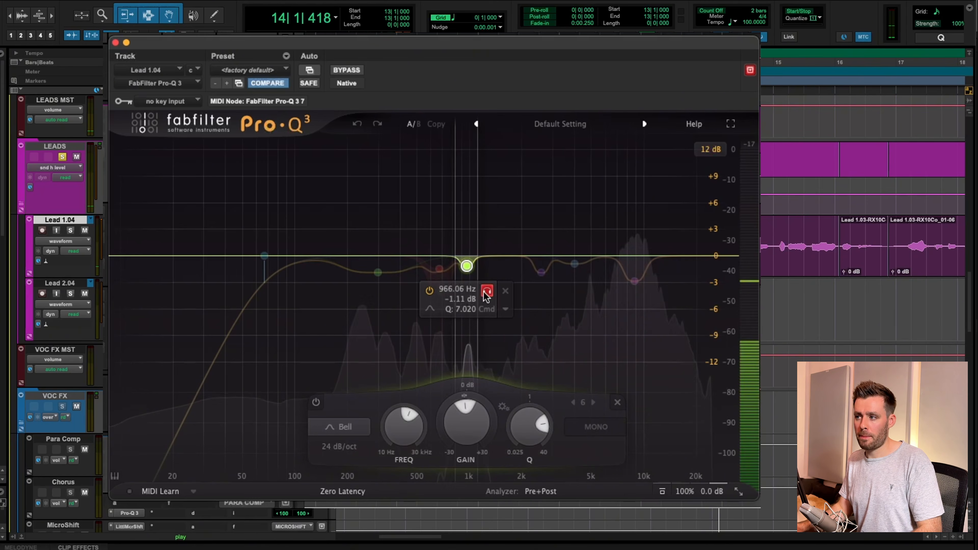
left_click(487, 292)
key("space")
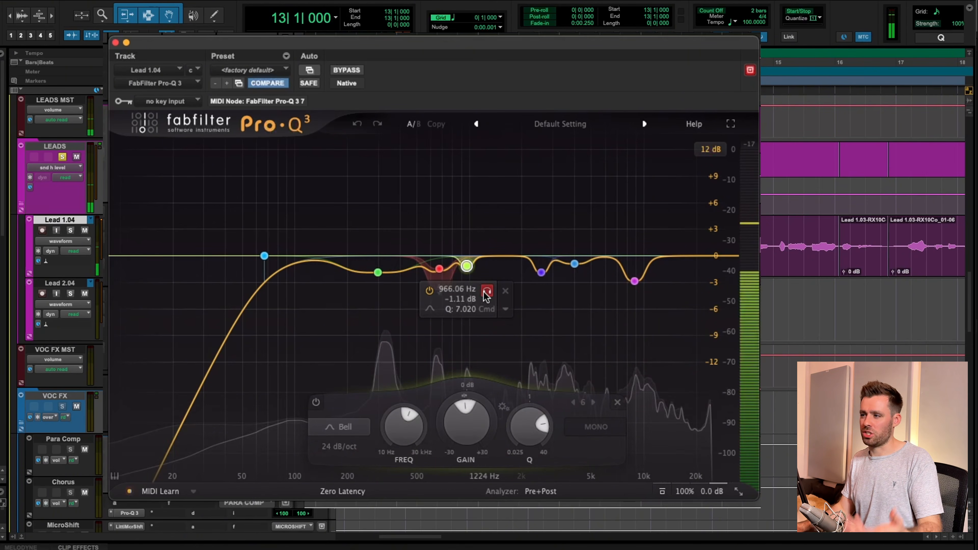
Solo the purple Pro-Q 3 bell band near 2585 Hz and listen to it during playback, then end the solo.
mouse_move(541, 274)
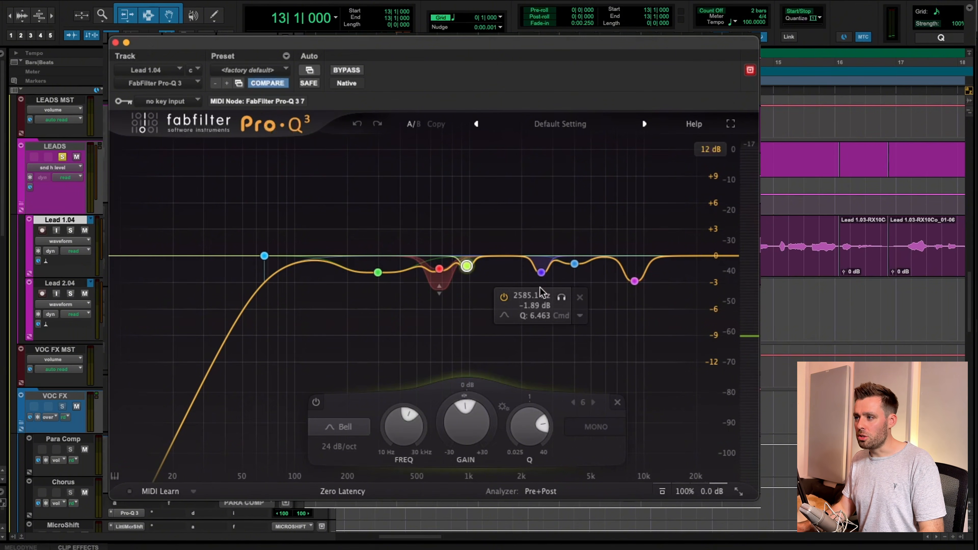
left_click(560, 297)
key("space")
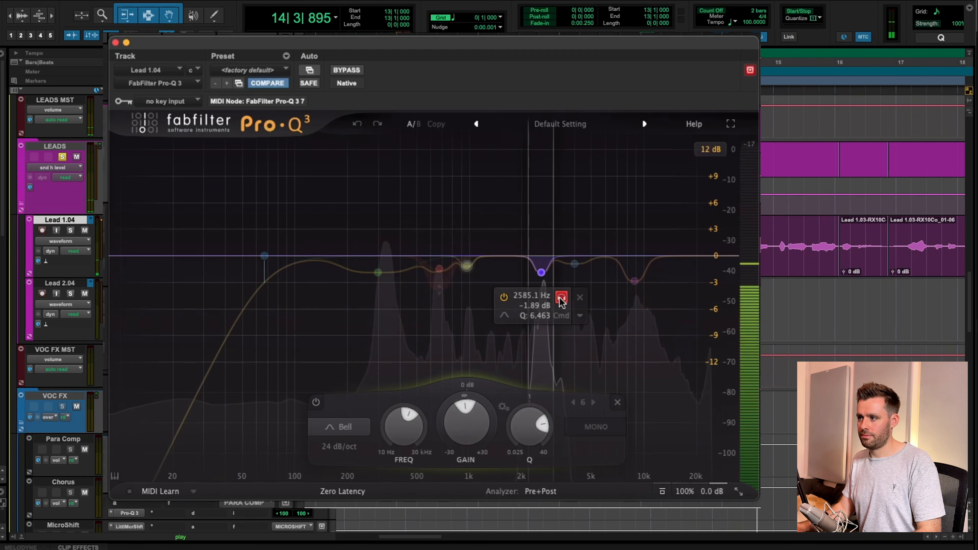
left_click(561, 298)
key("space")
Audition the blue band near 3988 Hz and the pink band near 8804 Hz in solo one after the other.
left_click(595, 289)
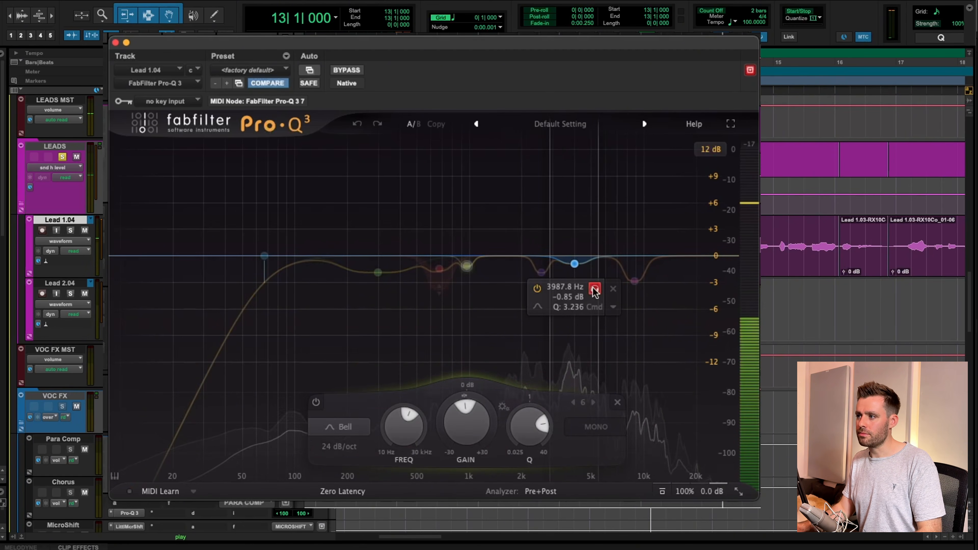
key("space")
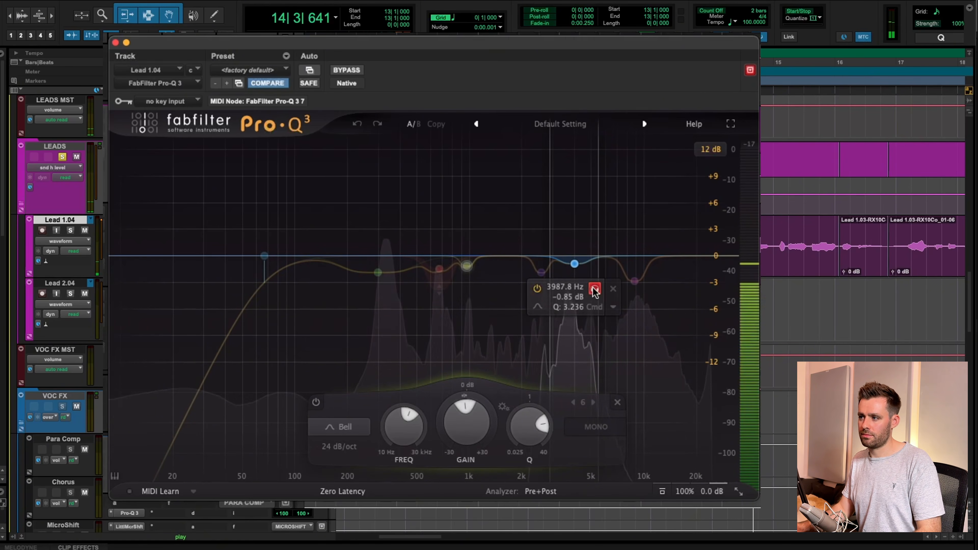
left_click(593, 288)
left_click(655, 306)
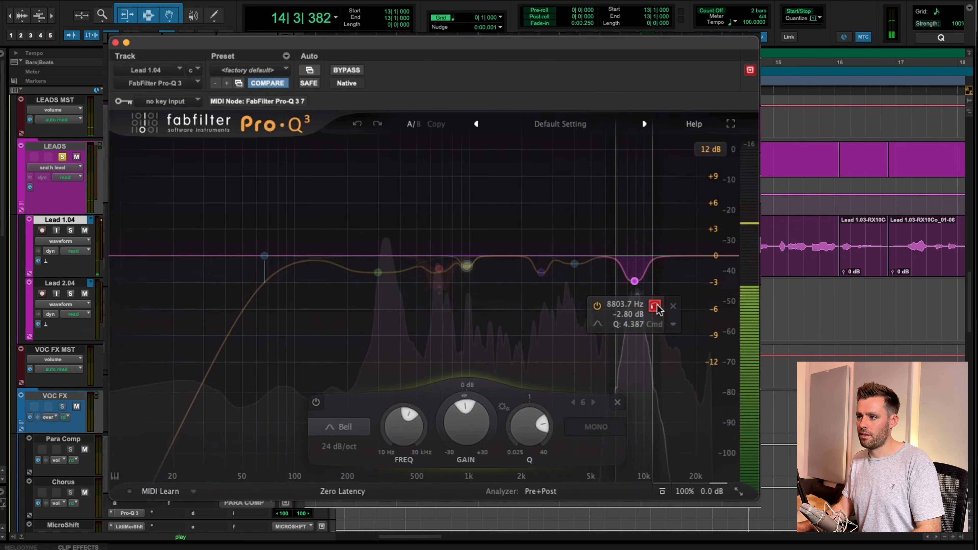
left_click(655, 306)
key("space")
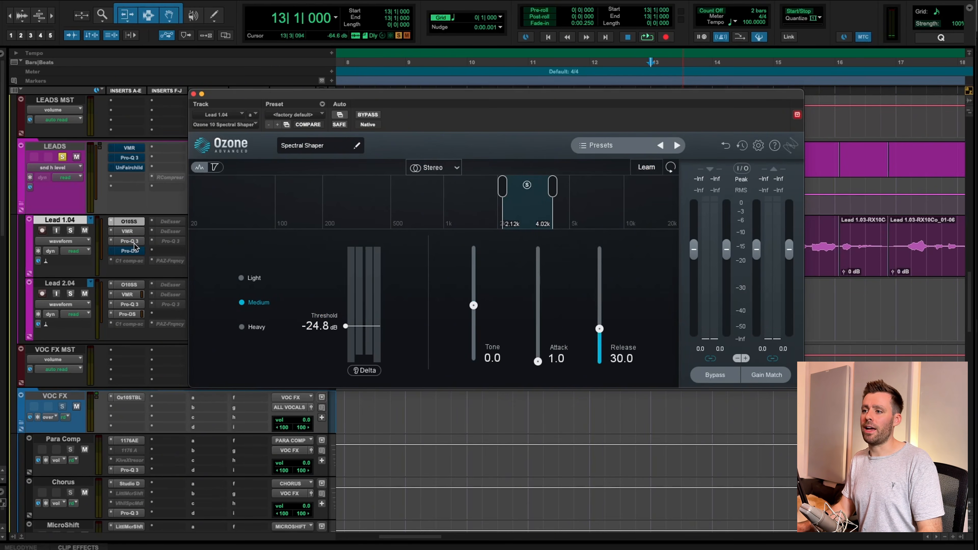
Review the Virtual Mix Rack and Pro-Q 3 inserts on the Lead 1.04 track.
left_click(128, 232)
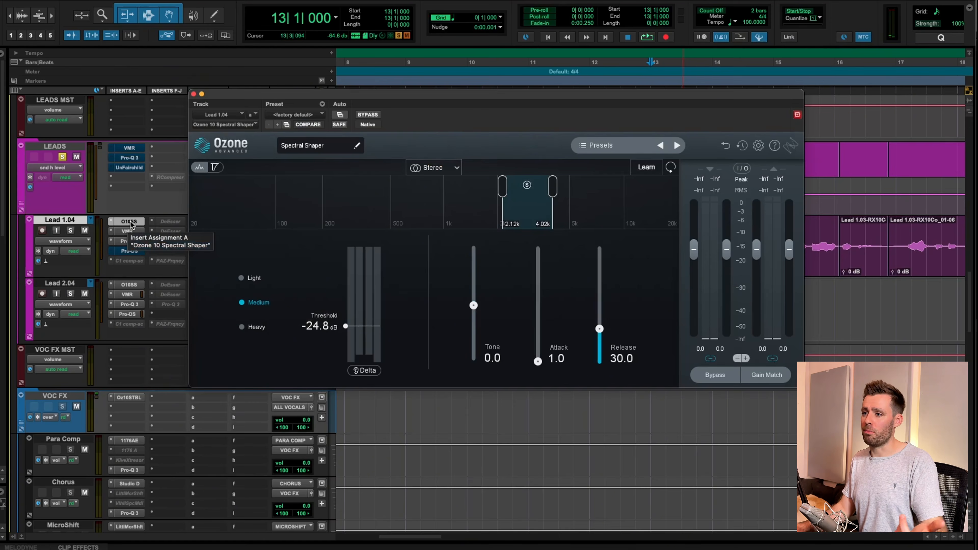
left_click(128, 232)
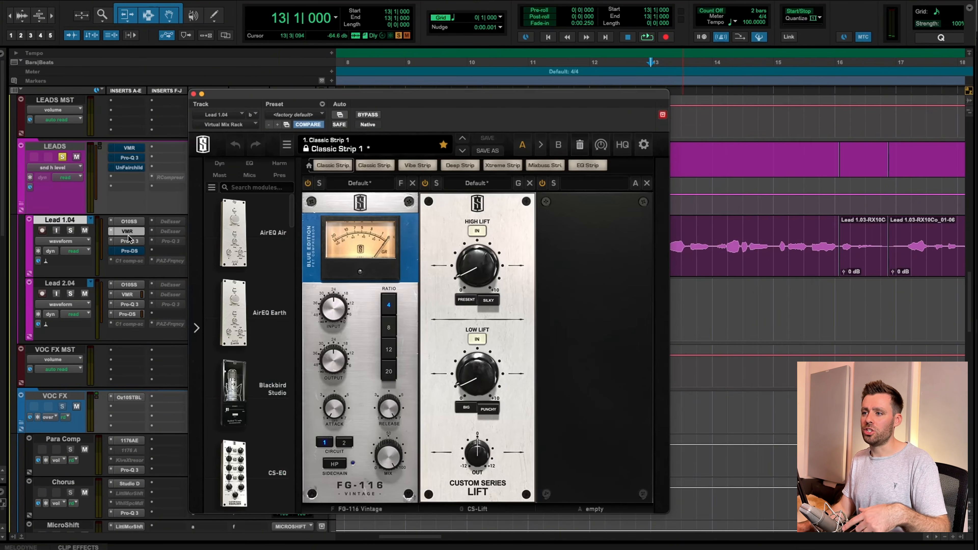
left_click(128, 242)
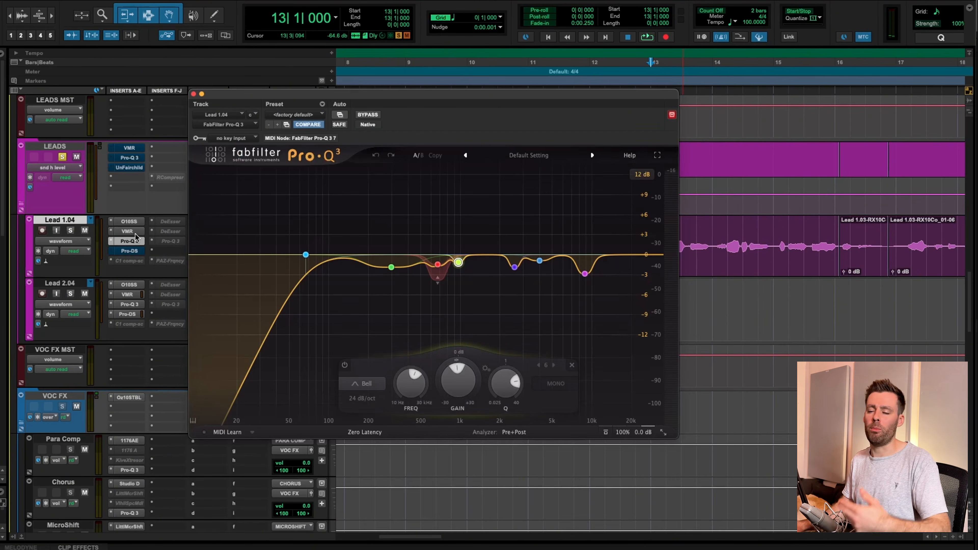
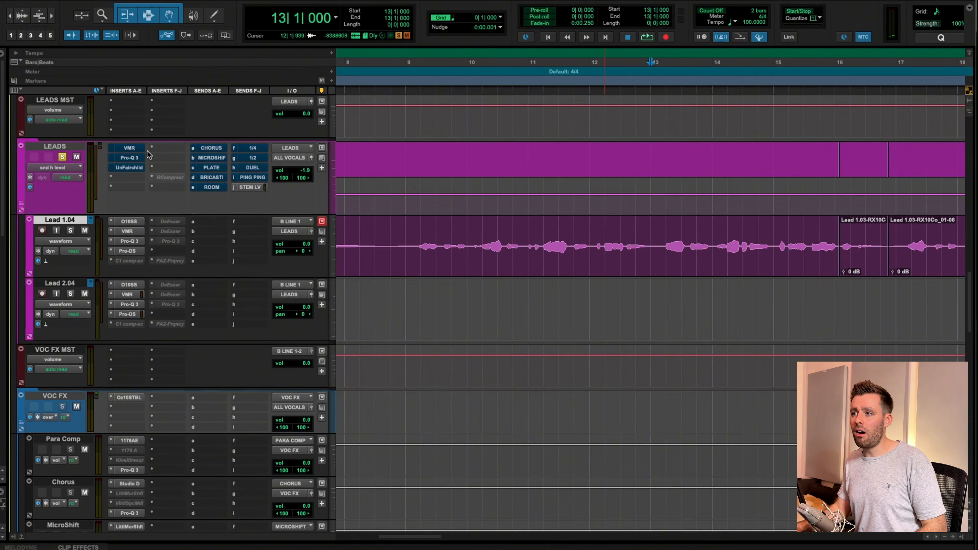
Open the Virtual Mix Rack on the LEADS track and compare the vocal with the plug-in bypassed and active during playback.
left_click(129, 148)
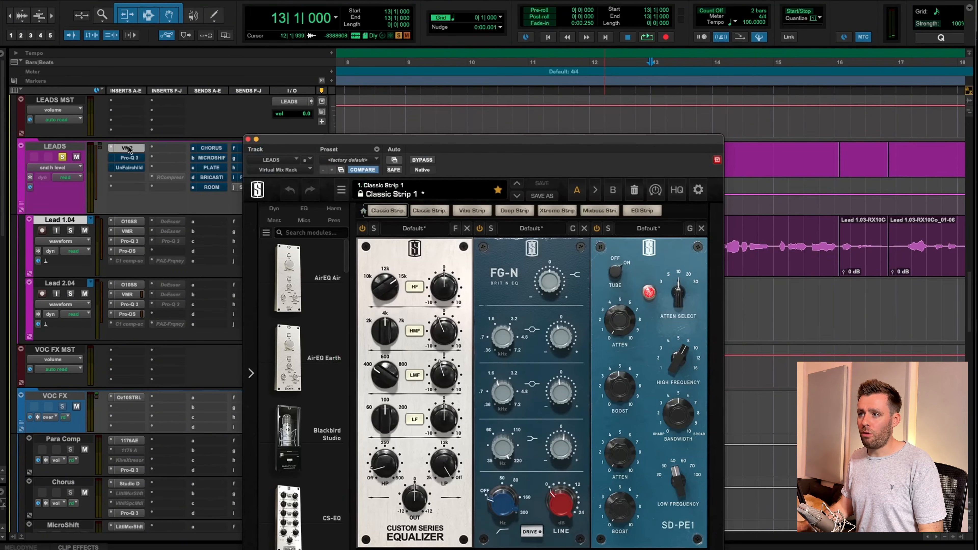
left_click_drag(440, 145, 400, 92)
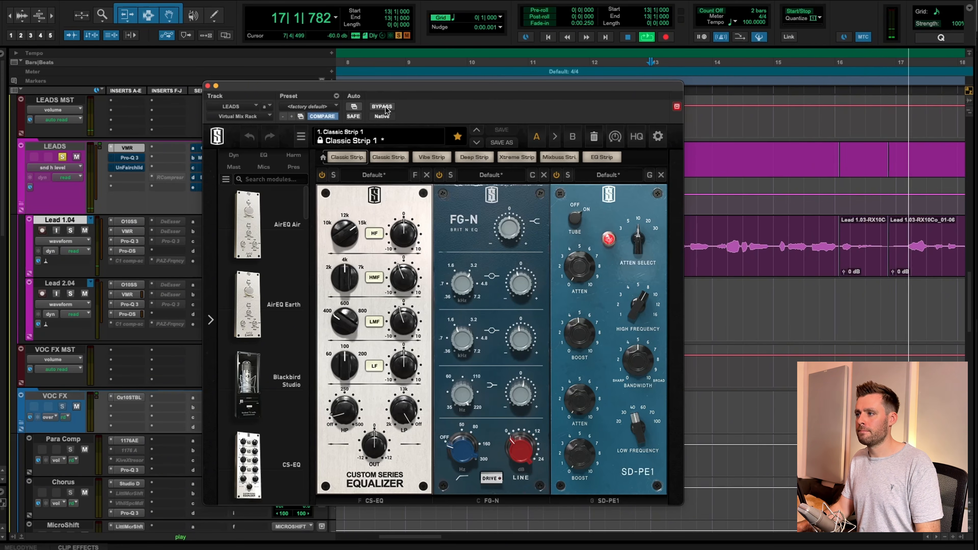
left_click(386, 110)
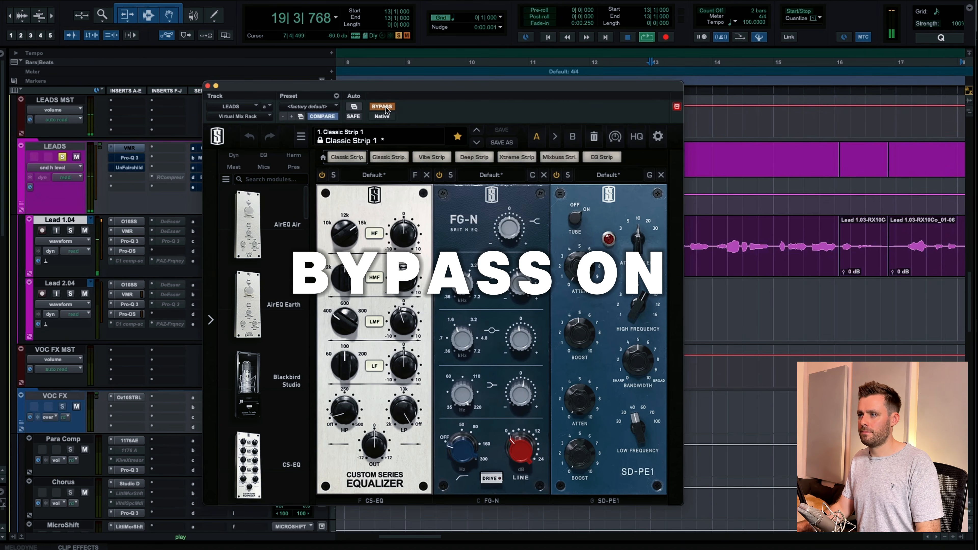
left_click(386, 110)
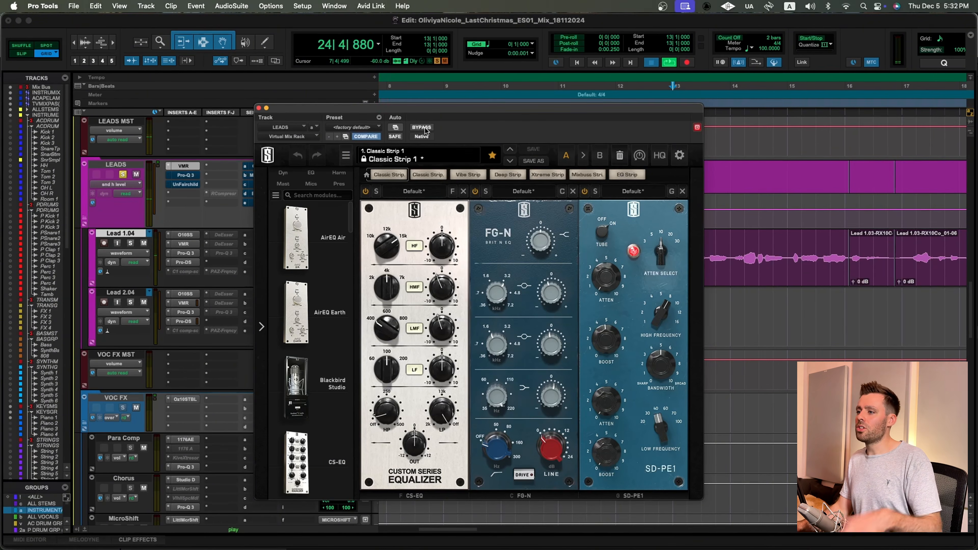
key("space")
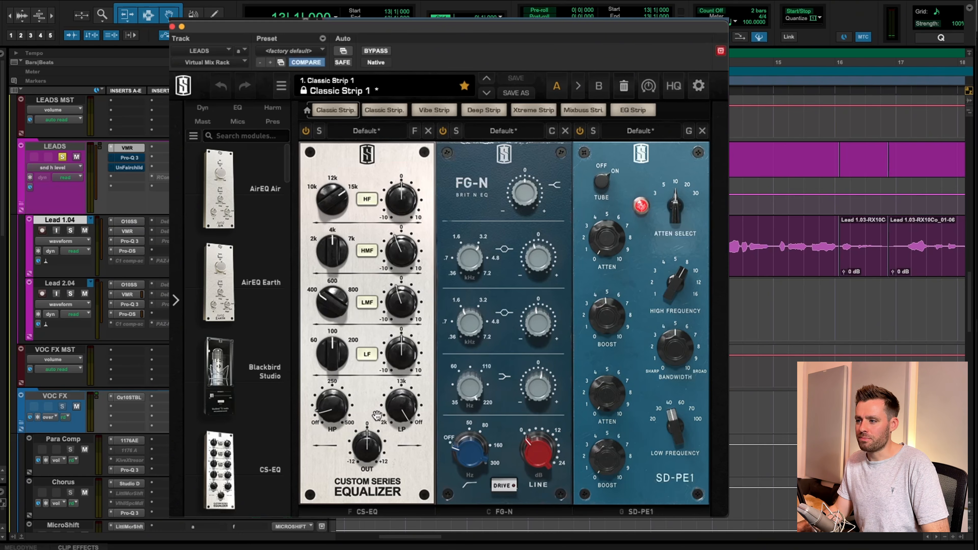
Audition the Custom Series Equalizer's LMF and HMF gain cuts during playback by briefly moving each gain knob.
mouse_move(332, 419)
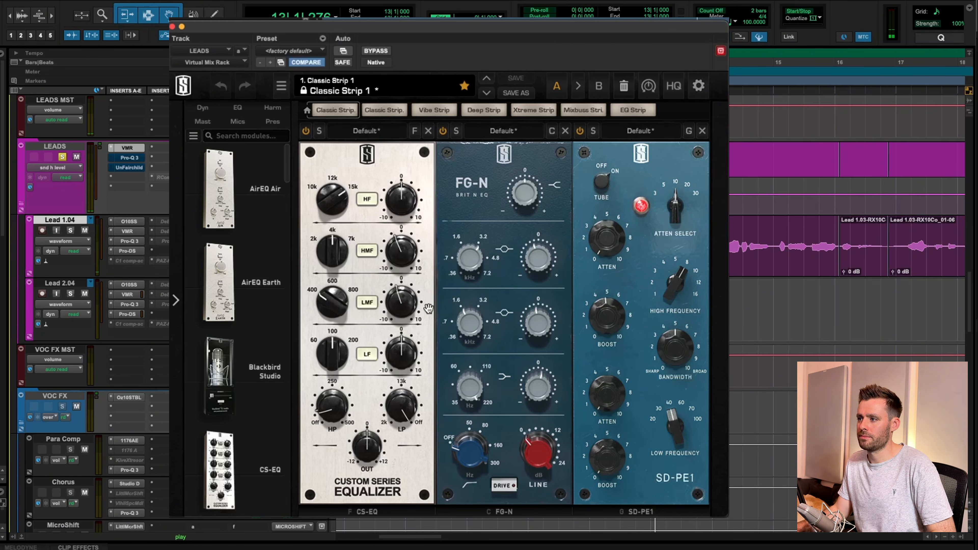
key("space")
mouse_move(410, 313)
left_mouse_down()
mouse_move(428, 180)
mouse_move(408, 311)
left_mouse_up()
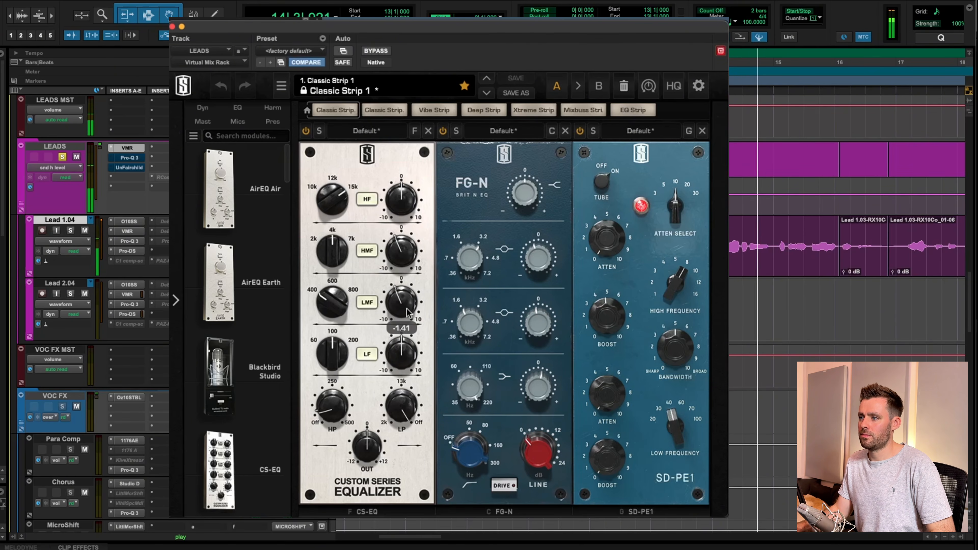
mouse_move(407, 258)
left_mouse_down()
mouse_move(416, 130)
mouse_move(406, 251)
left_mouse_up()
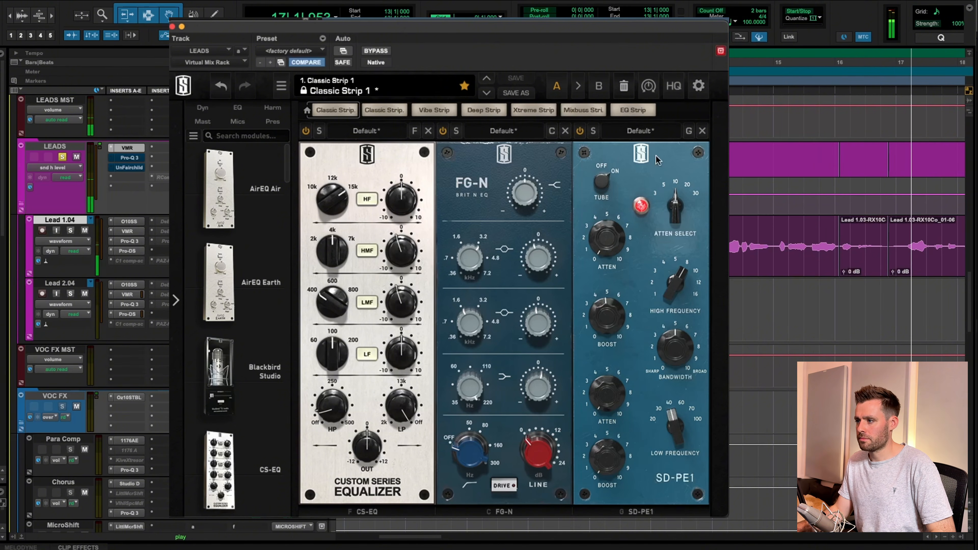
Audition the FG-N module's two mid-band gain cuts and its low-band boost by briefly moving their gain knobs during playback.
mouse_move(541, 261)
left_mouse_down()
mouse_move(543, 166)
mouse_move(536, 256)
left_mouse_up()
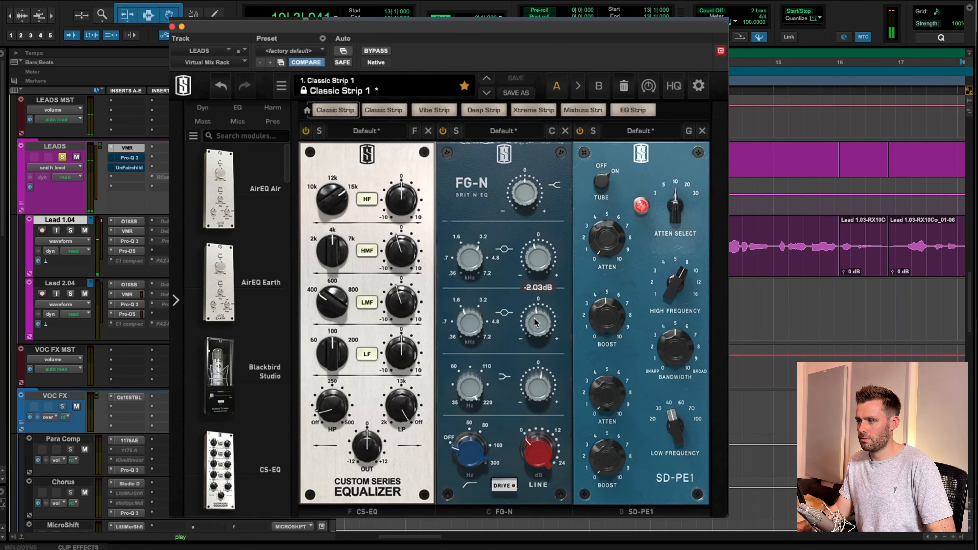
mouse_move(538, 324)
left_mouse_down()
mouse_move(544, 215)
mouse_move(537, 316)
mouse_move(526, 325)
left_mouse_up()
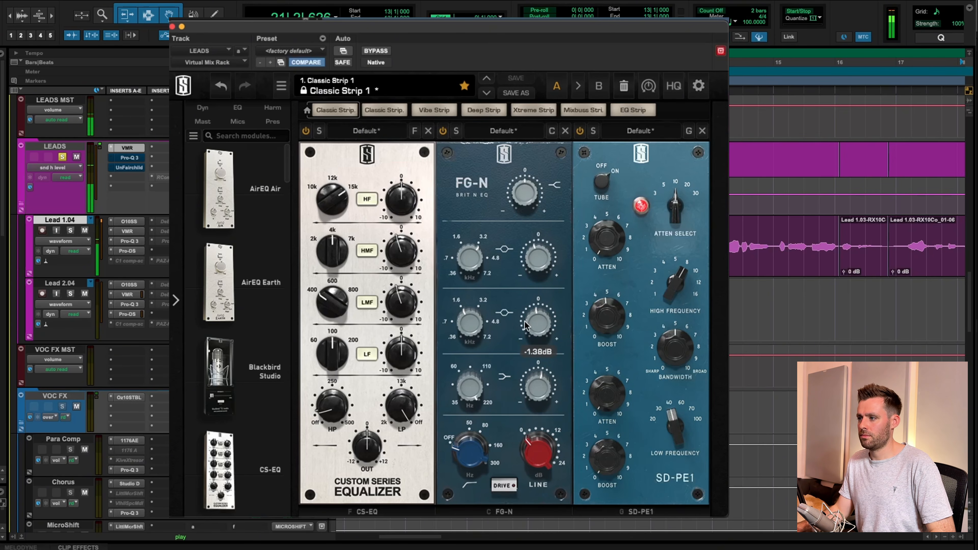
left_click_drag(540, 389, 543, 367)
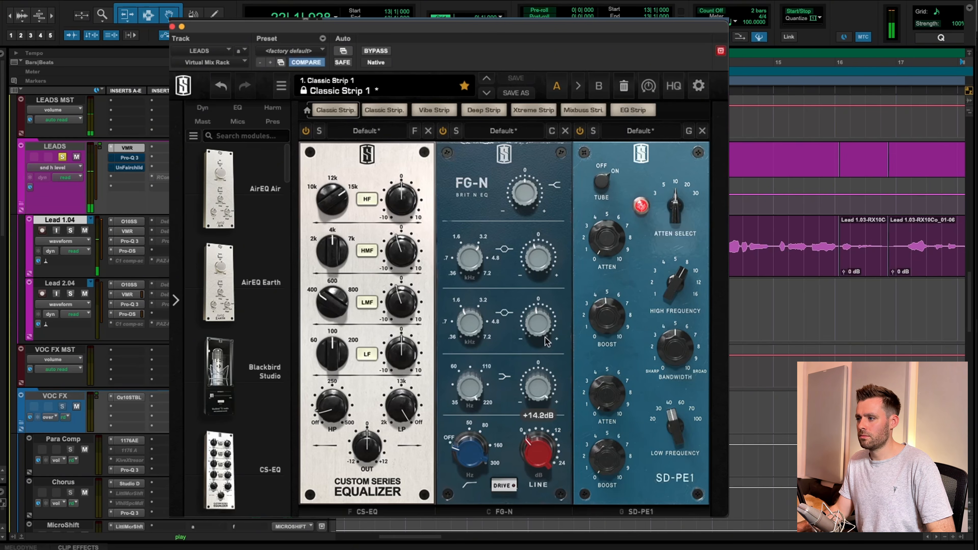
left_click_drag(547, 341, 548, 321)
left_click_drag(530, 369, 526, 375)
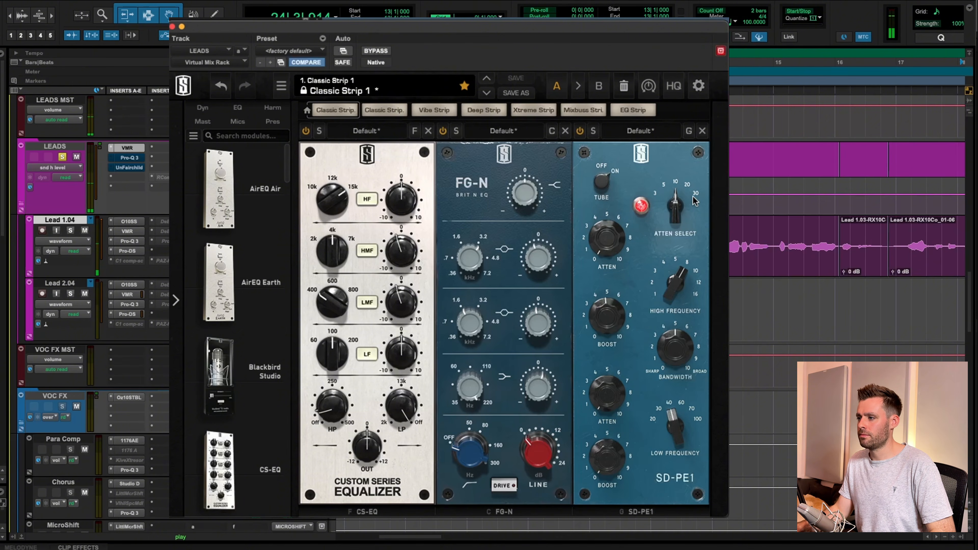
Audition the SD-PE1 module's high-frequency boost during playback by briefly moving its knob away from its setting.
key("space")
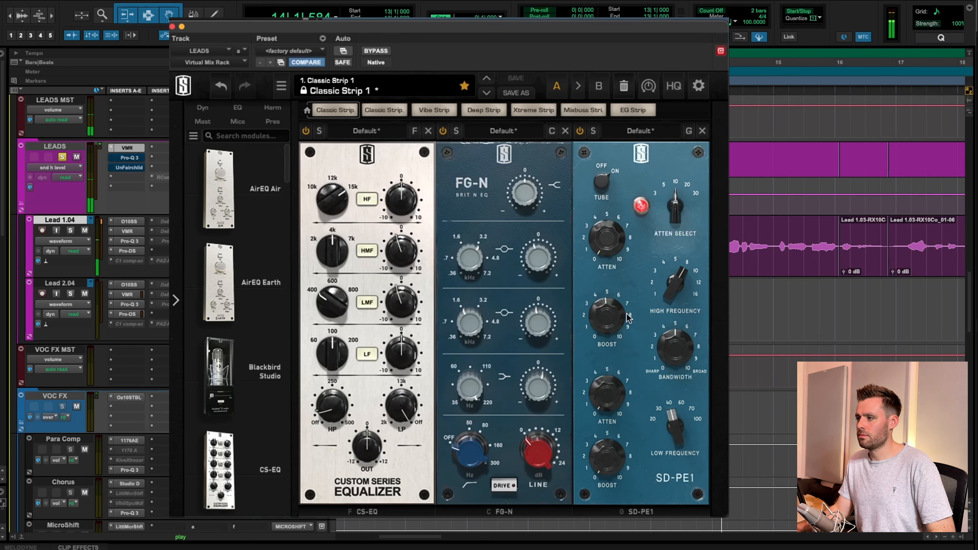
mouse_move(630, 254)
left_click_drag(629, 250, 608, 332)
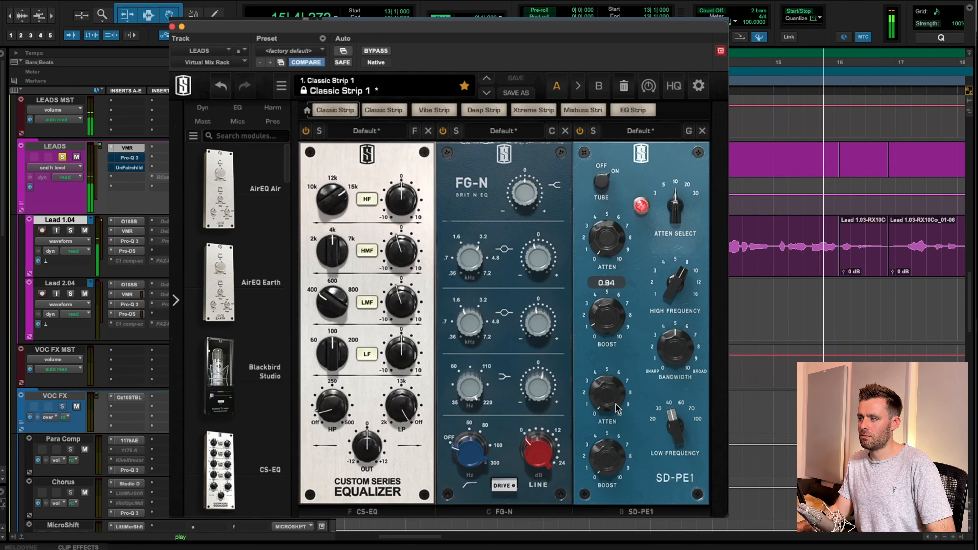
mouse_move(616, 459)
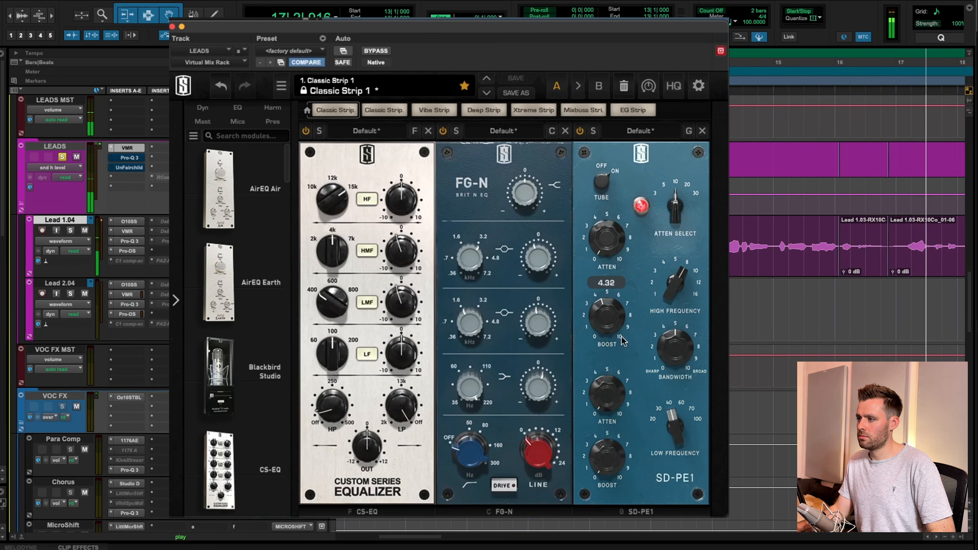
left_click_drag(612, 320, 621, 286)
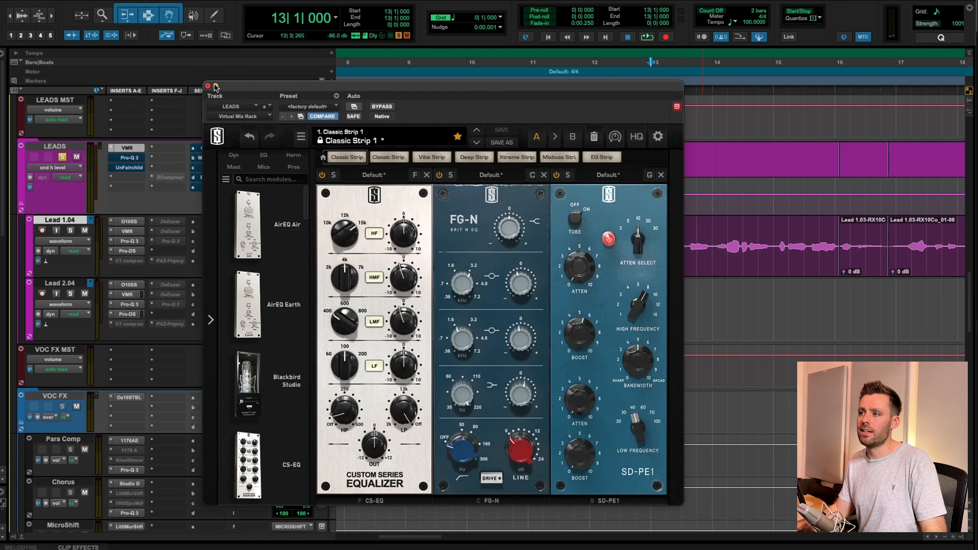
Switch between the LEADS track's Pro-Q 3 and Virtual Mix Rack inserts to review both, ending on Pro-Q 3.
left_click(208, 85)
left_click(130, 158)
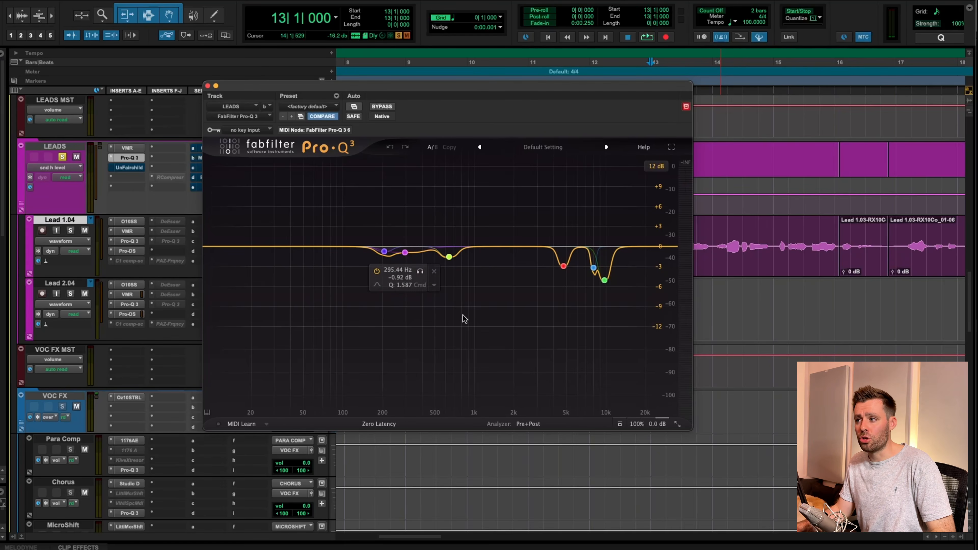
left_click(563, 266)
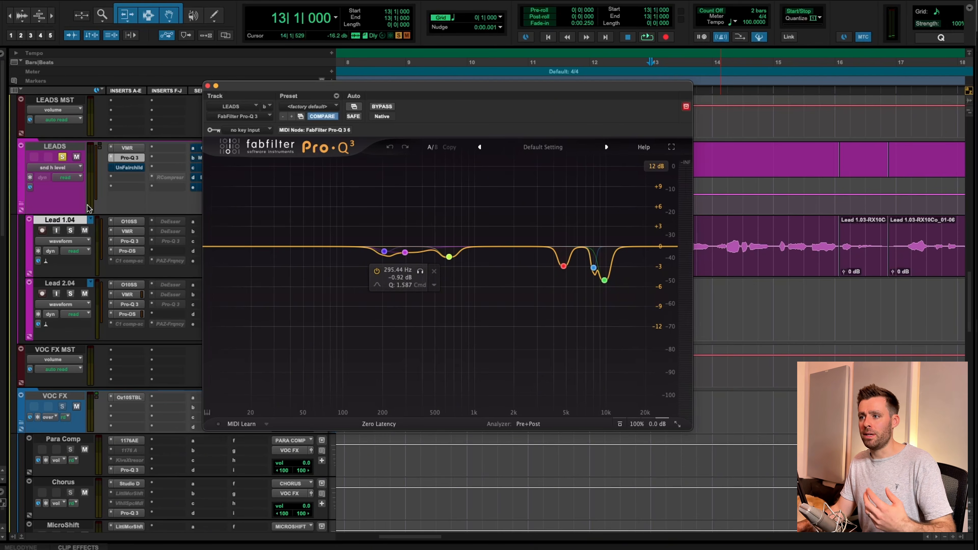
left_click(133, 149)
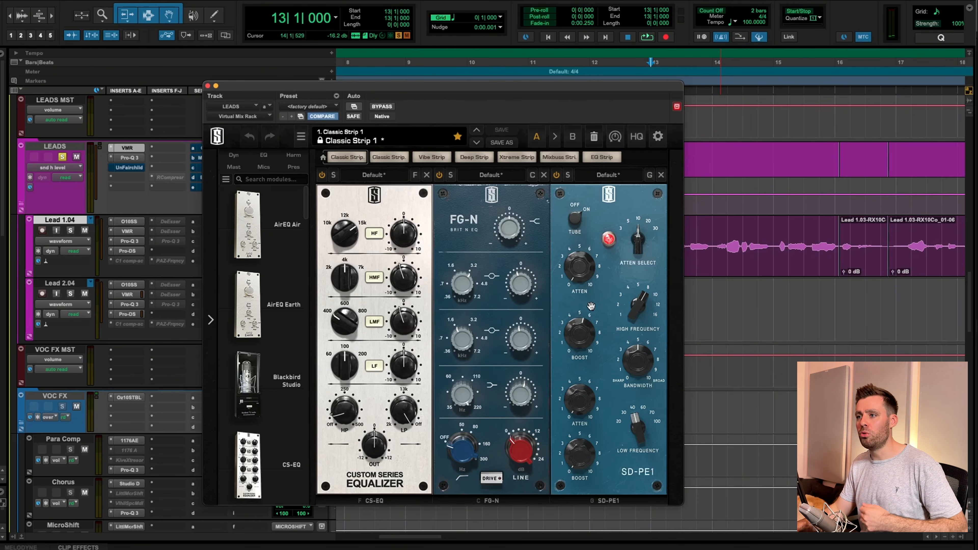
left_click(130, 158)
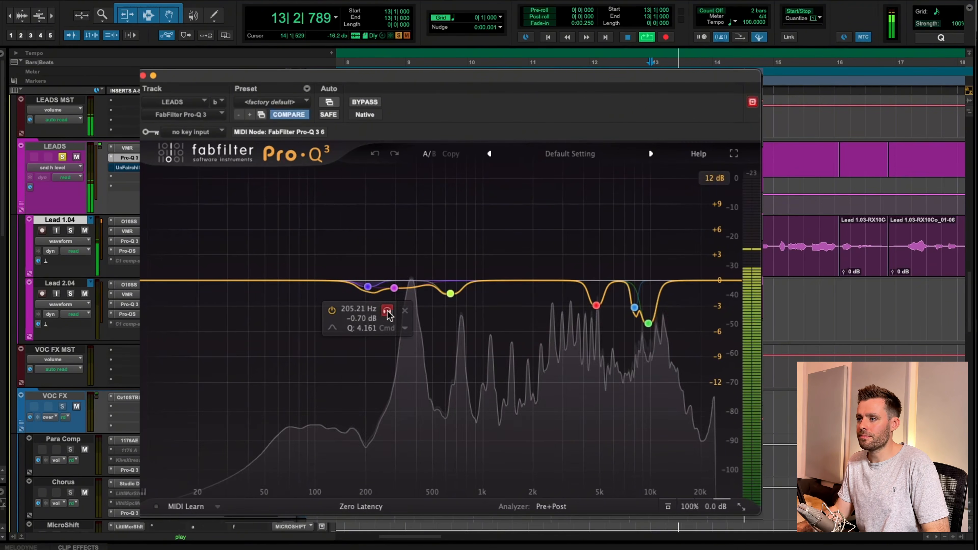
Audition the LEADS Pro-Q 3 bands near 205 Hz and 295 Hz in solo one after the other during playback.
left_click(387, 311)
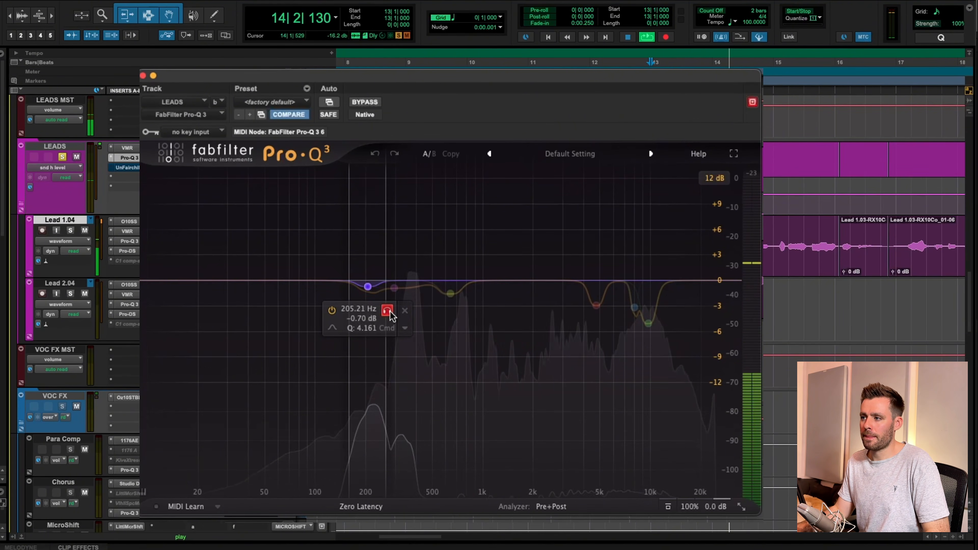
left_click(388, 312)
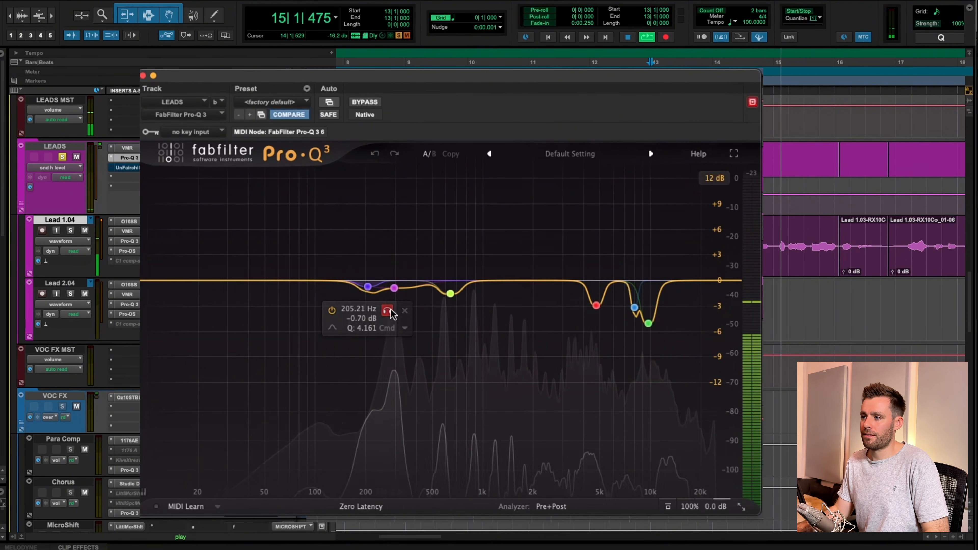
left_click(394, 288)
left_click(413, 312)
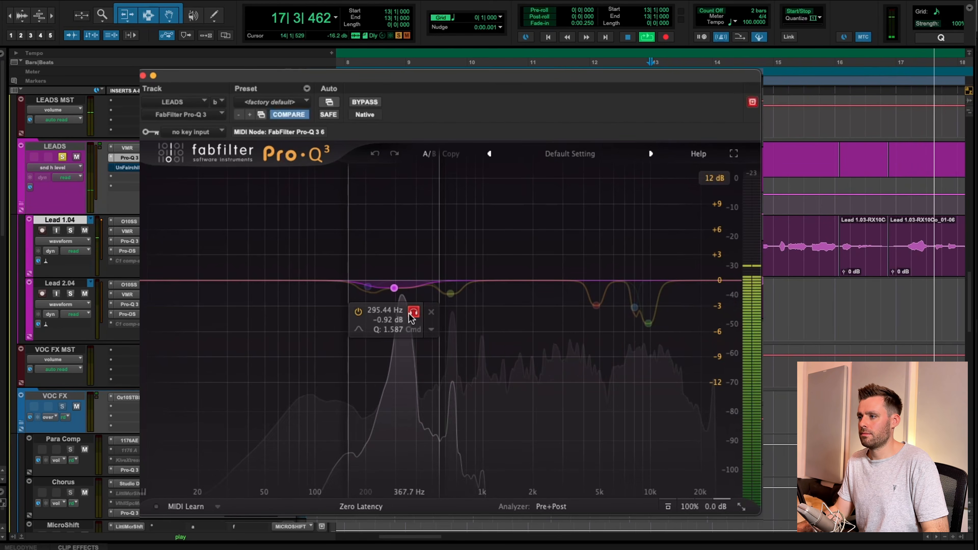
left_click(413, 311)
Audition the LEADS Pro-Q 3 bands near 638 Hz and 4765 Hz in solo one after the other during playback.
left_click(450, 294)
left_click(469, 317)
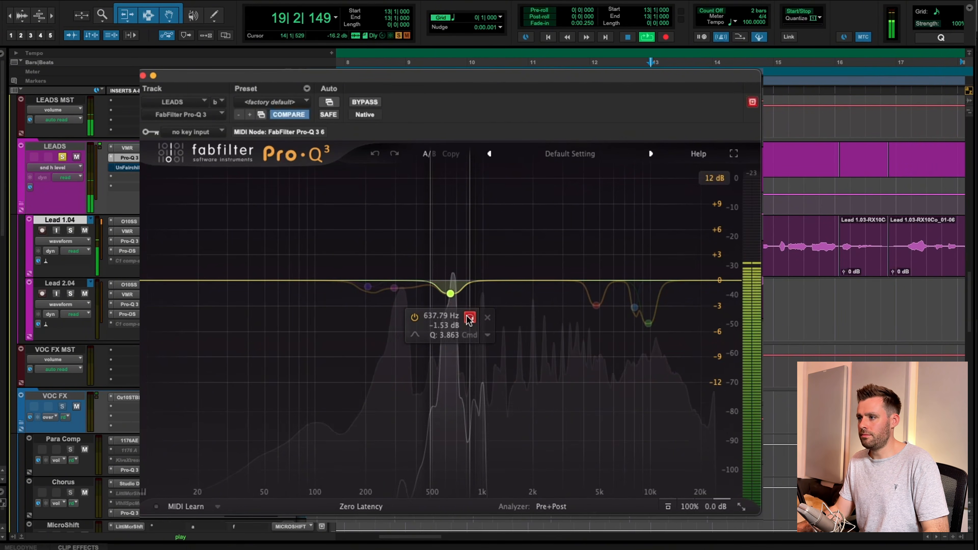
left_click(469, 317)
left_click(596, 305)
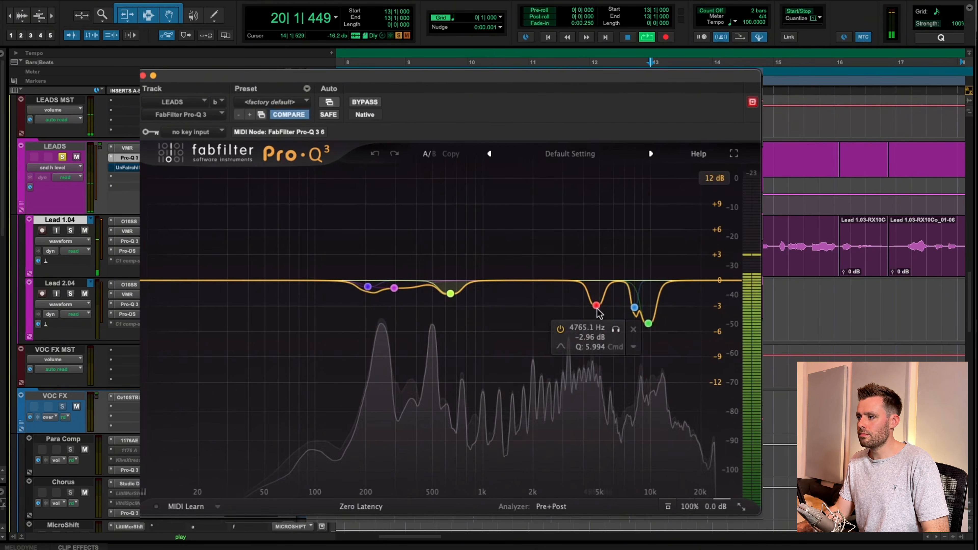
left_click(616, 328)
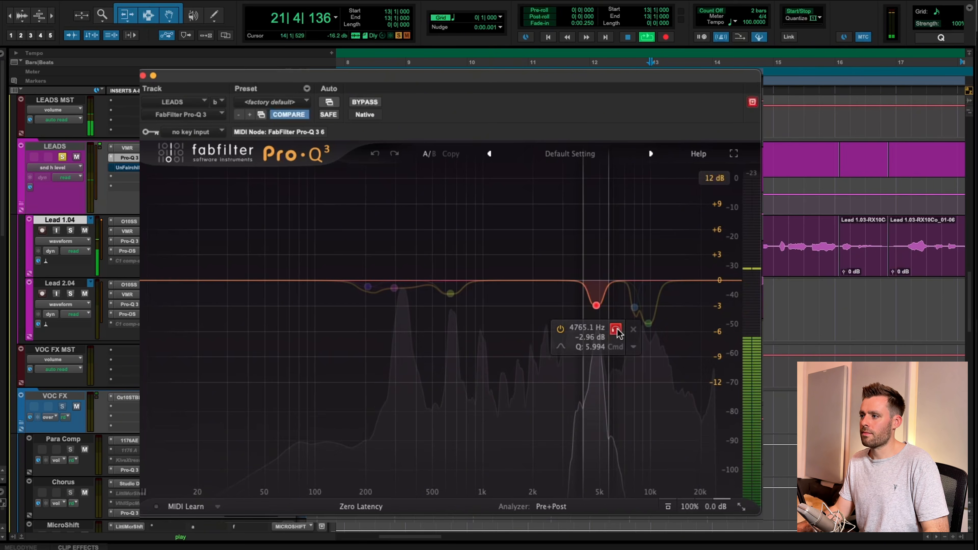
left_click(616, 329)
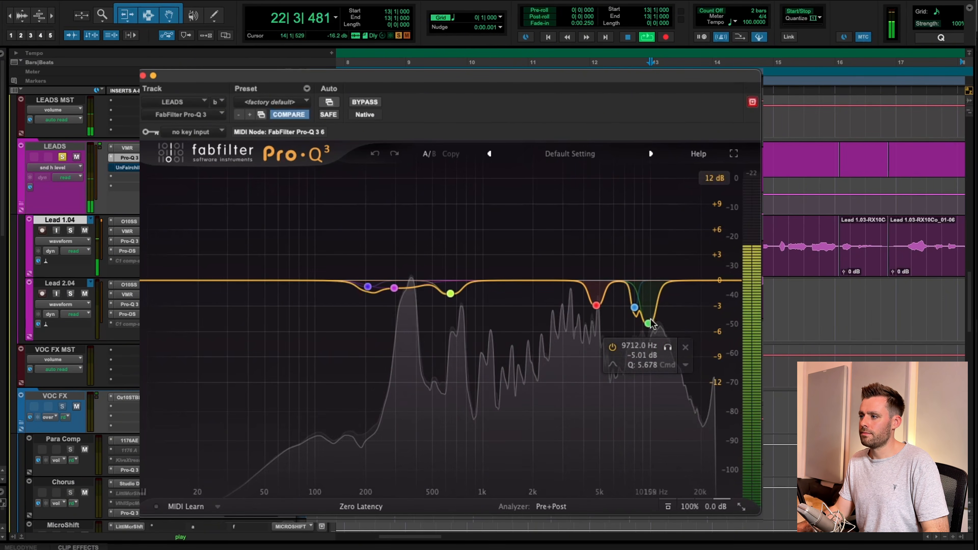
Audition the Pro-Q 3 bands near 8030 Hz and 9712 Hz in solo, then stop playback and close the equalizer.
mouse_move(634, 308)
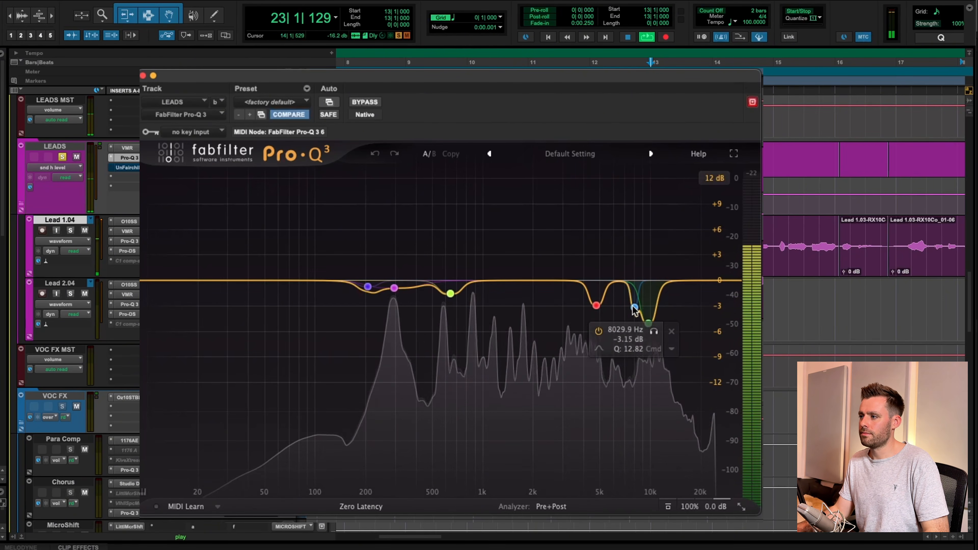
left_click(654, 332)
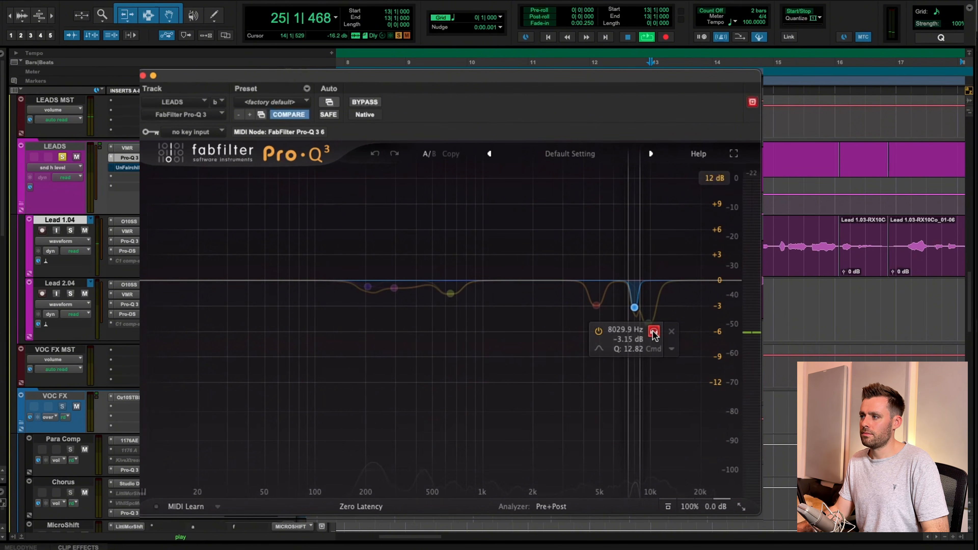
left_click(654, 332)
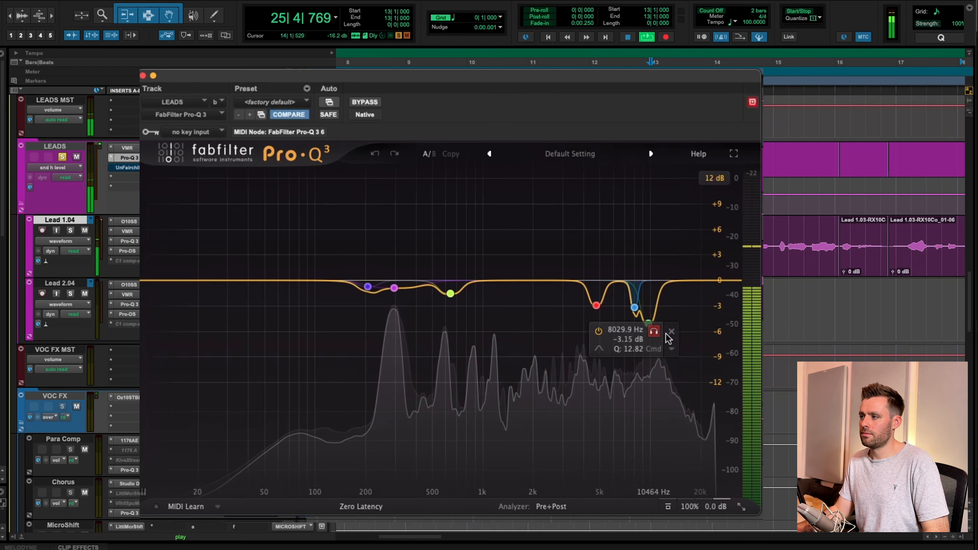
mouse_move(648, 323)
left_click(669, 347)
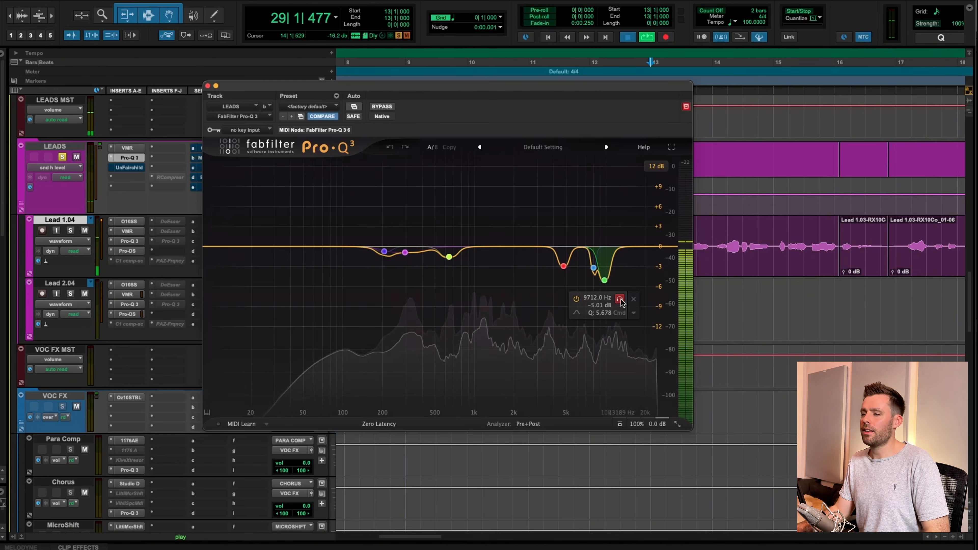
key("space")
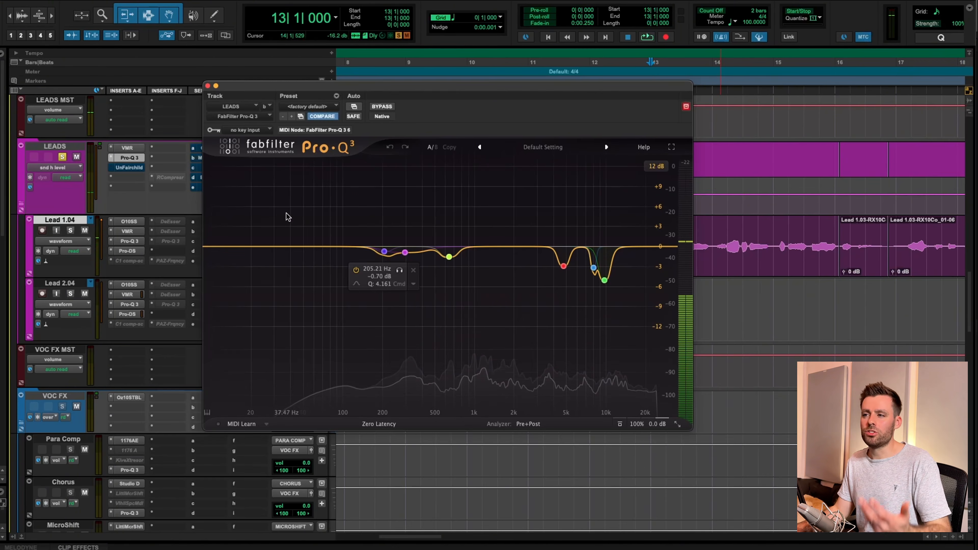
left_click(207, 86)
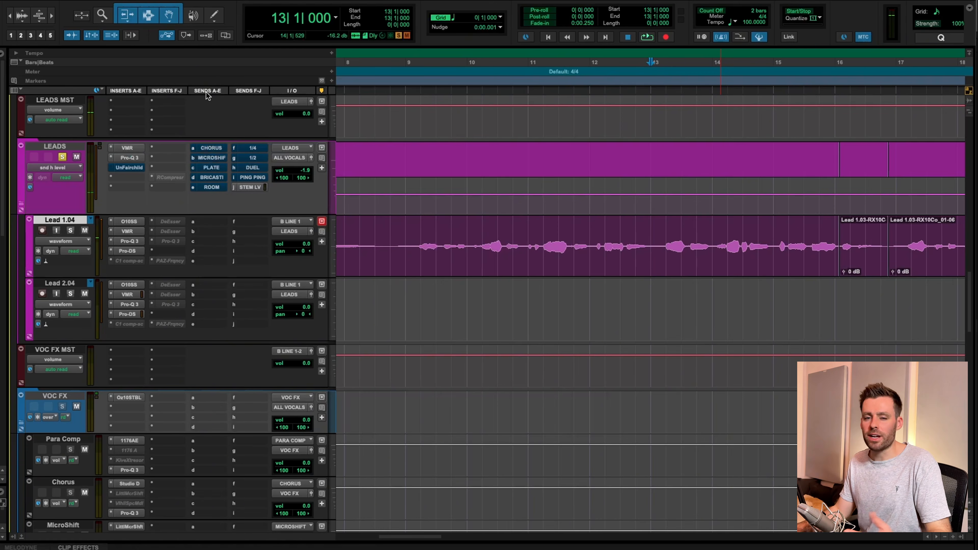
Open the UnFairchild compressor on the LEADS track and compare its bypassed and active sound during playback.
left_click(129, 167)
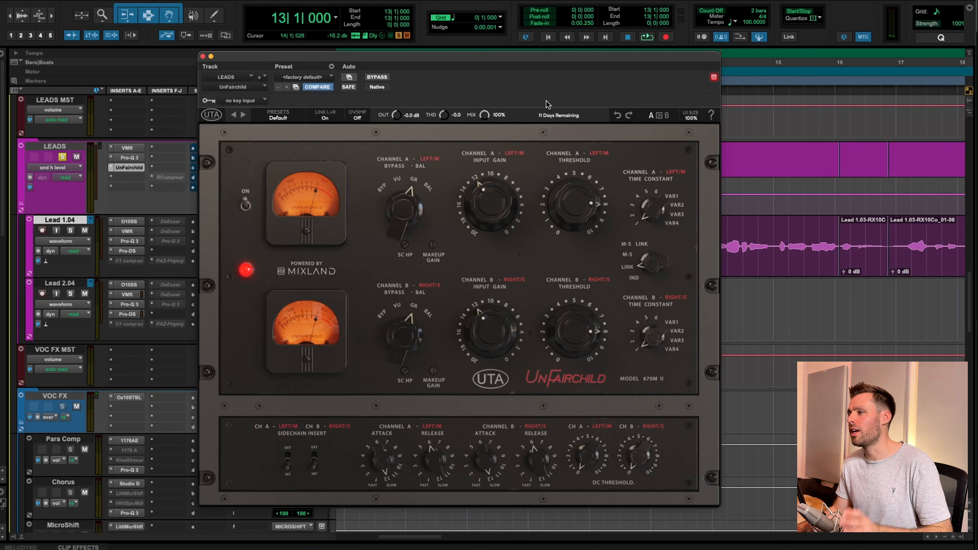
key("space")
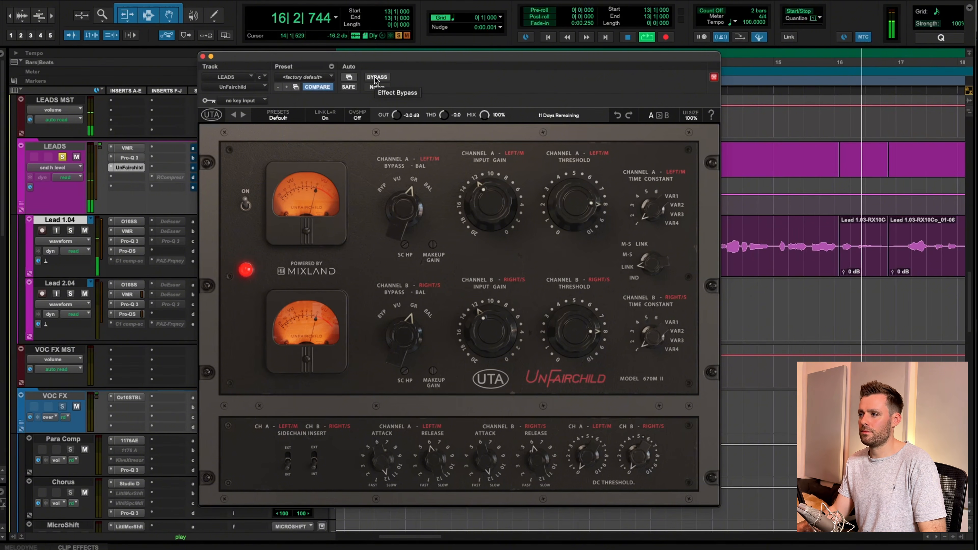
left_click(376, 77)
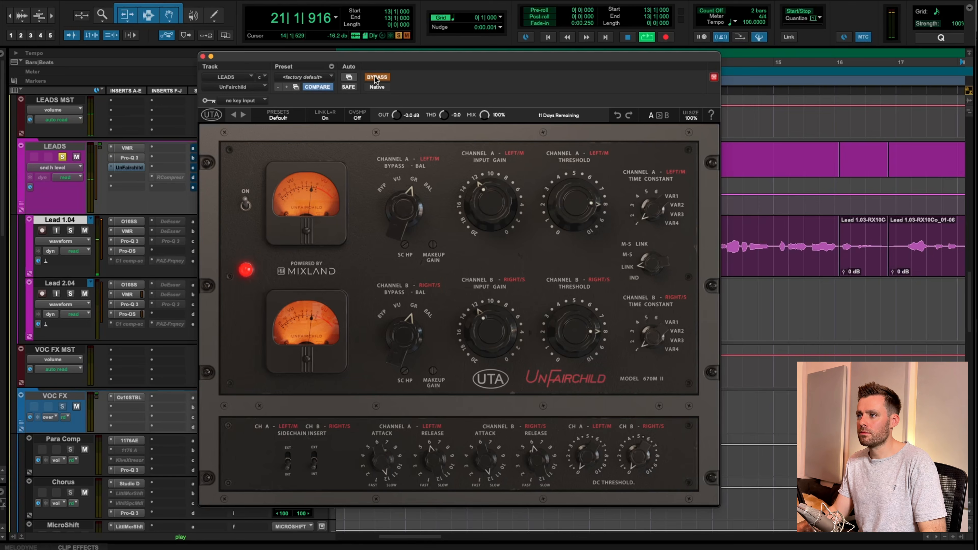
left_click(377, 77)
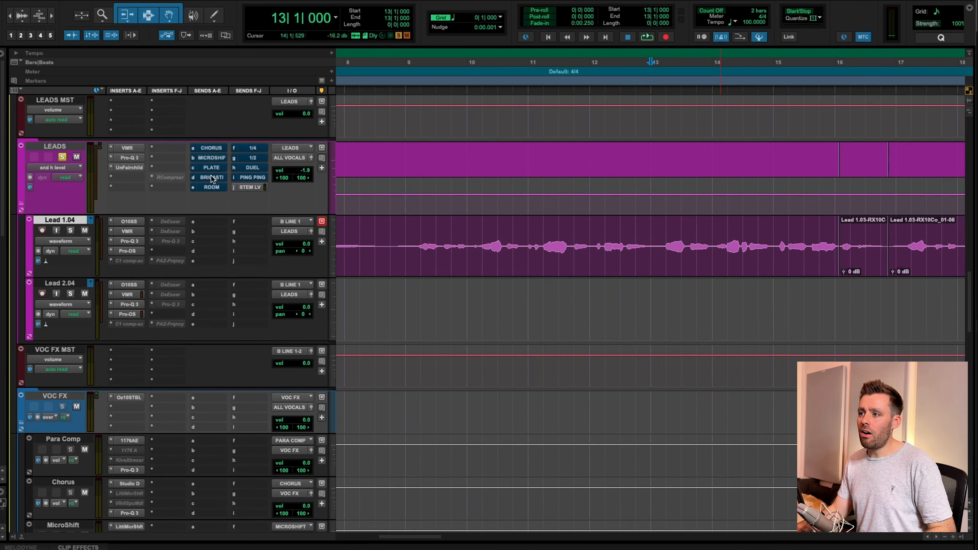
Open the LEADS track's BRICASTI send, find the Bricasti return in the mixer and open its ValhallaVintageVerb to review the settings.
left_click(211, 178)
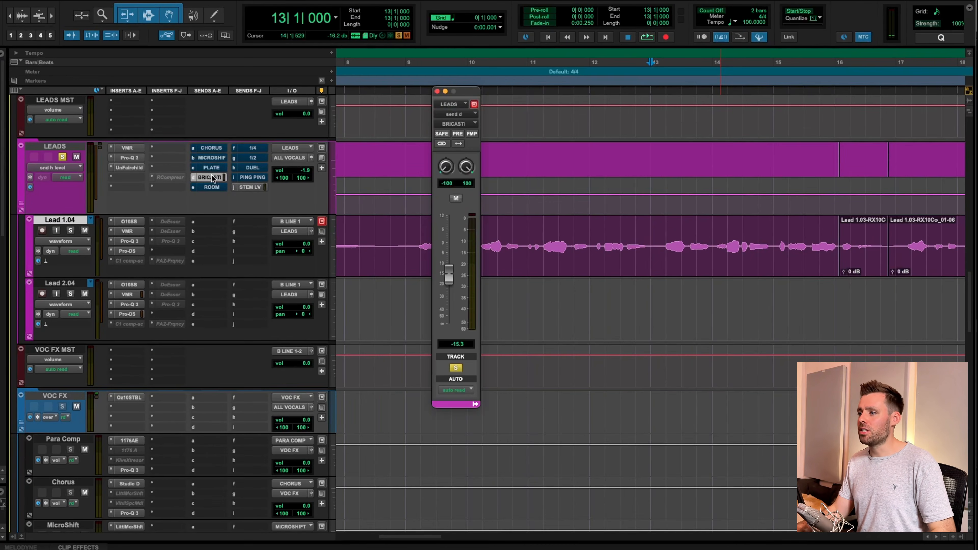
key("super+equal")
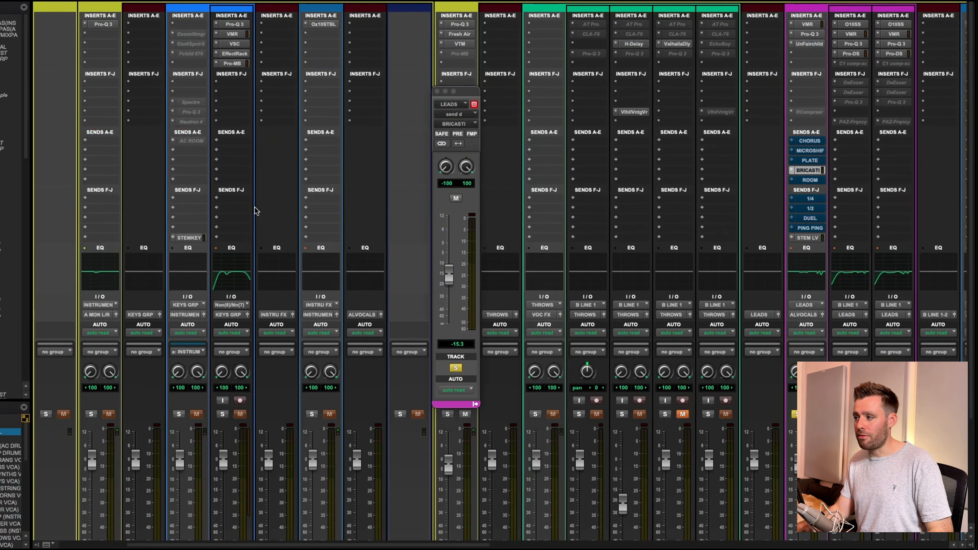
scroll(774, 293, "right", 10)
scroll(164, 242, "left", 5)
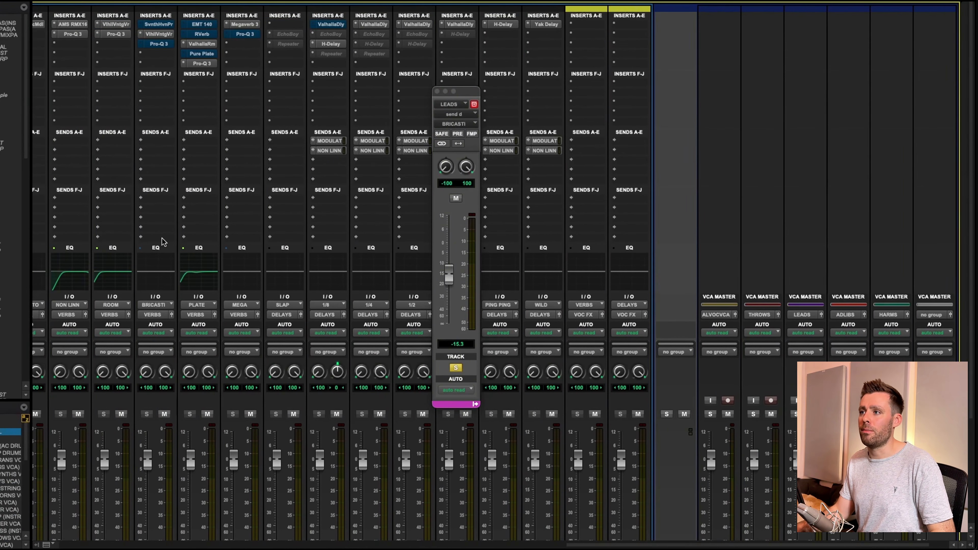
scroll(152, 179, "left", 3)
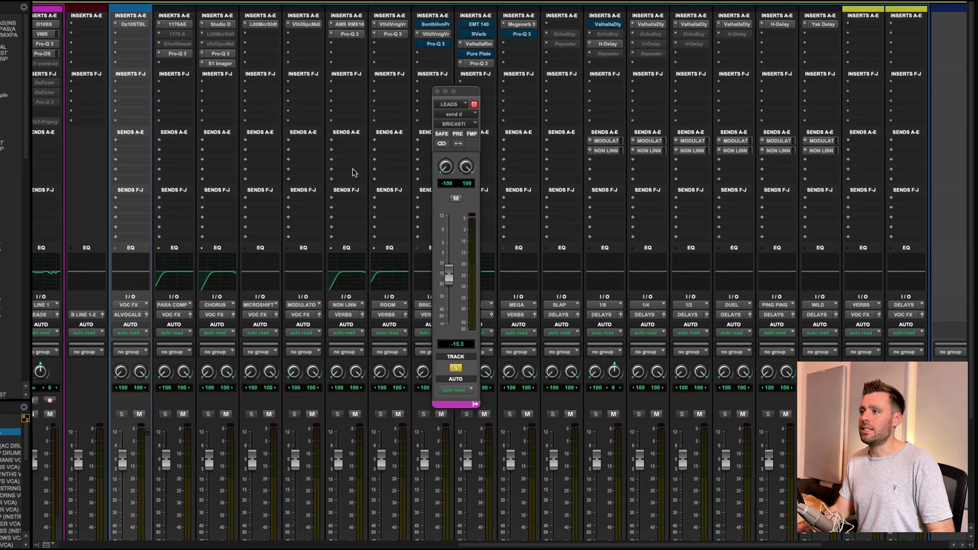
left_click_drag(465, 93, 497, 102)
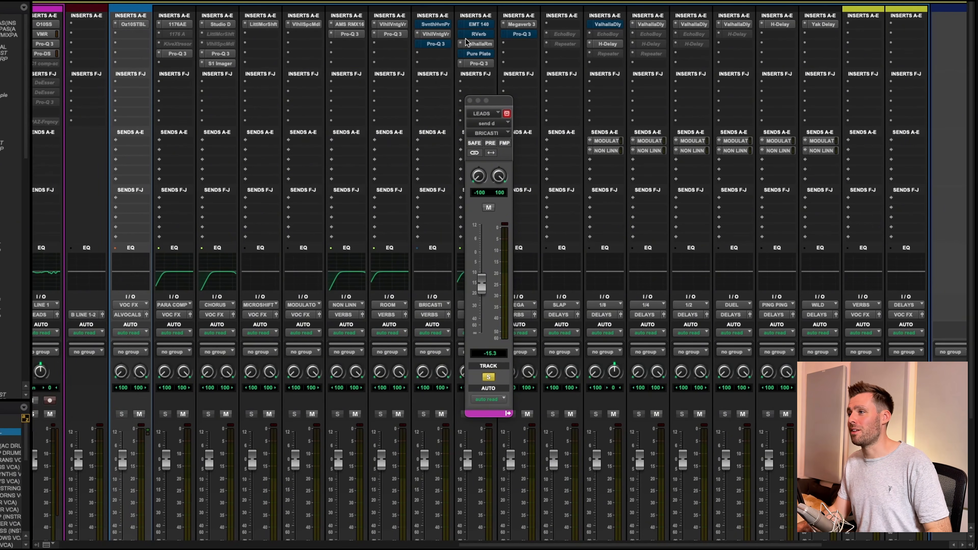
left_click(435, 35)
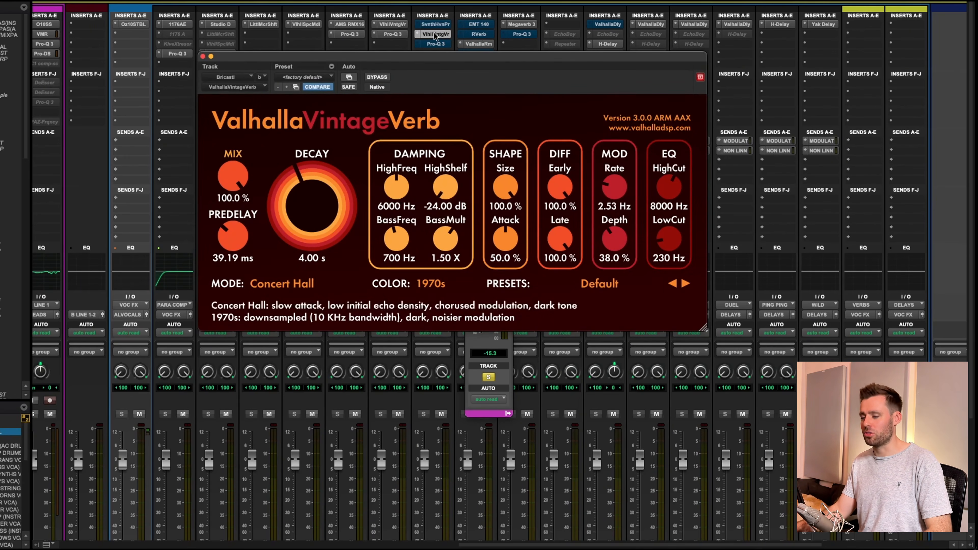
Close the reverb plug-in and compare the lead vocal with the BRICASTI send muted and unmuted during playback.
key("super+equal")
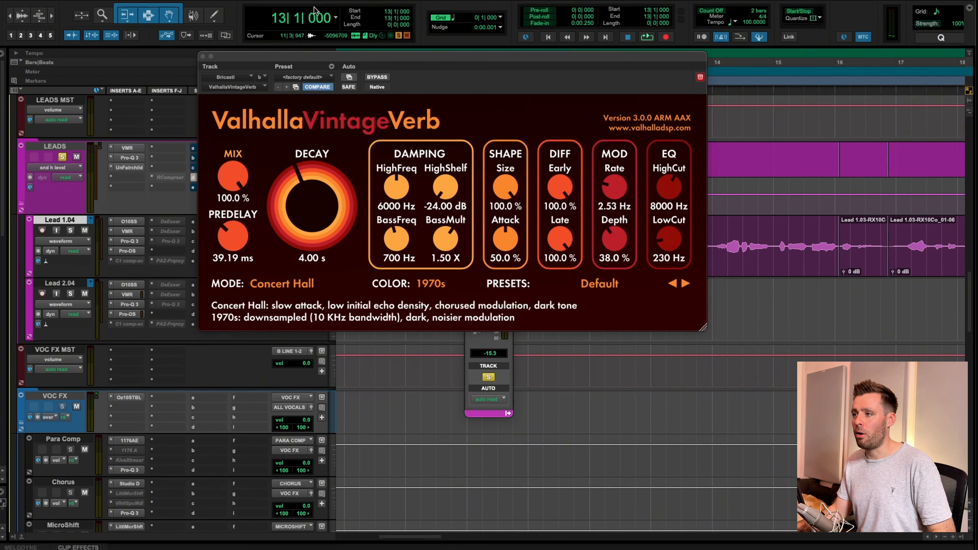
left_click_drag(275, 57, 424, 134)
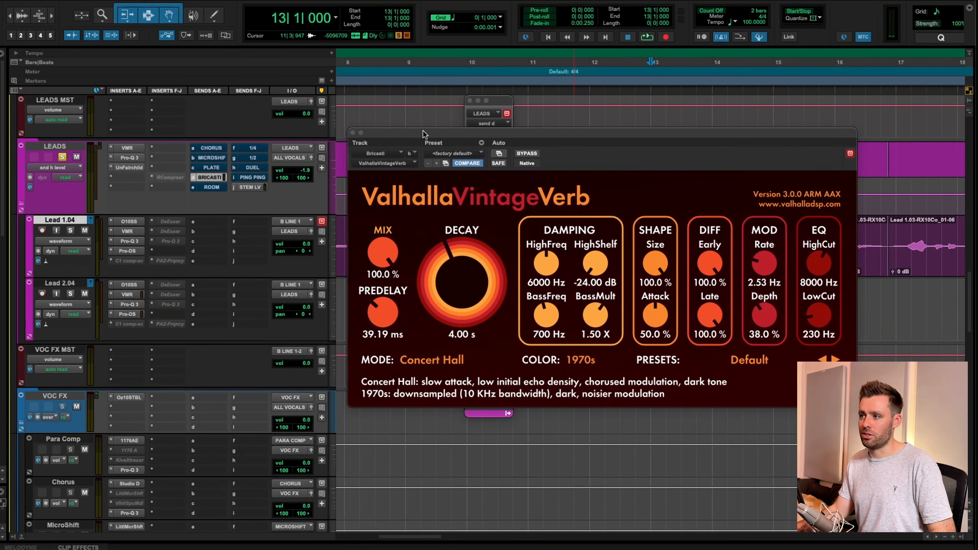
left_click(352, 133)
key("space")
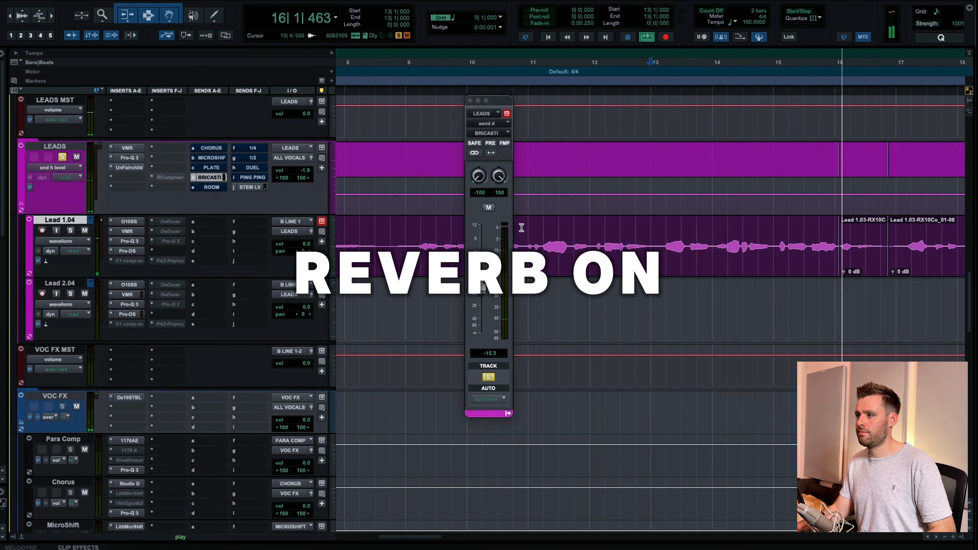
left_click(489, 208)
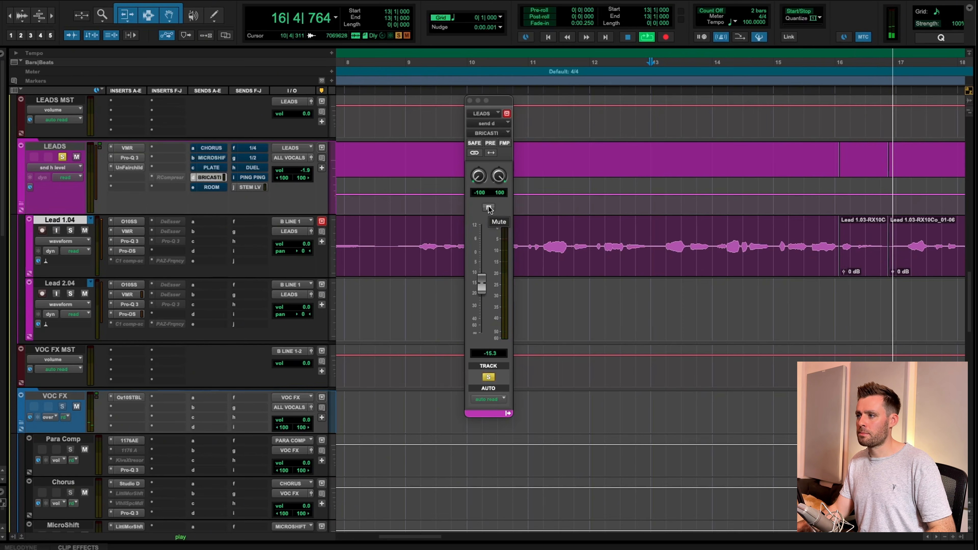
left_click(488, 208)
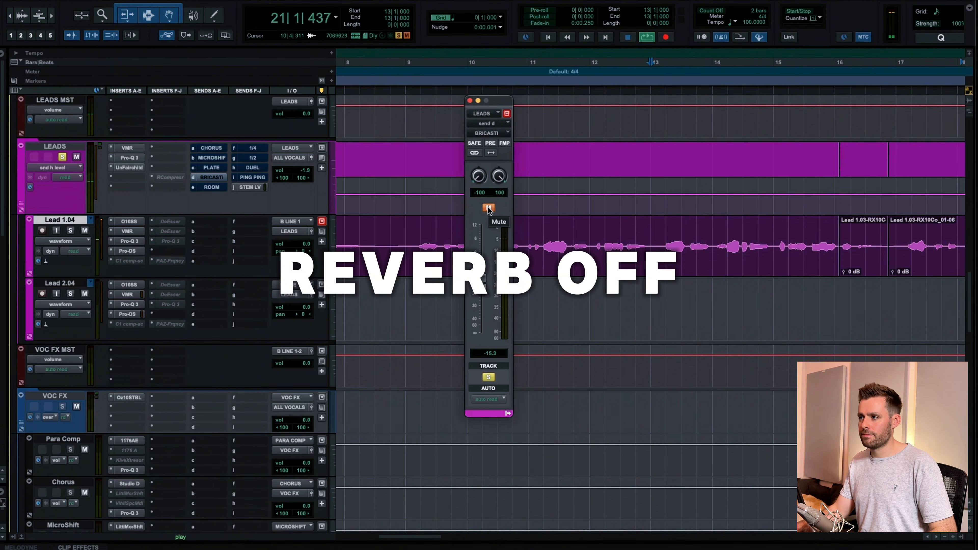
left_click(489, 209)
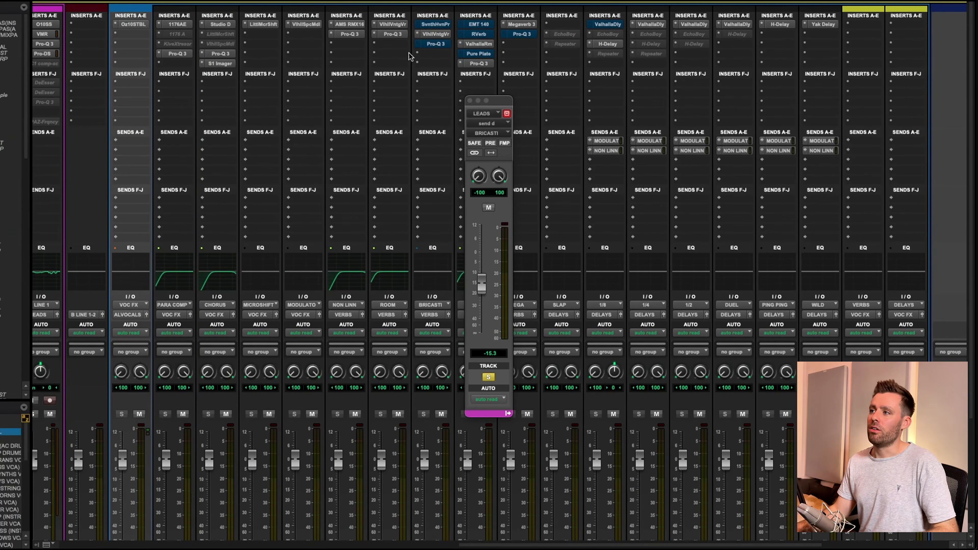
Reopen ValhallaVintageVerb on the Bricasti return to review its decay and predelay settings, then close it back in the edit view.
left_click(434, 35)
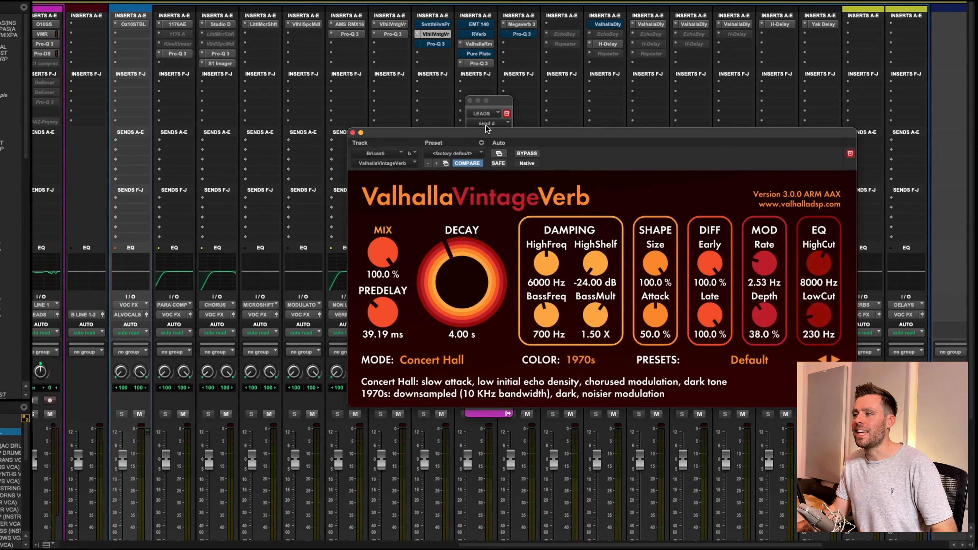
left_click_drag(488, 134, 430, 138)
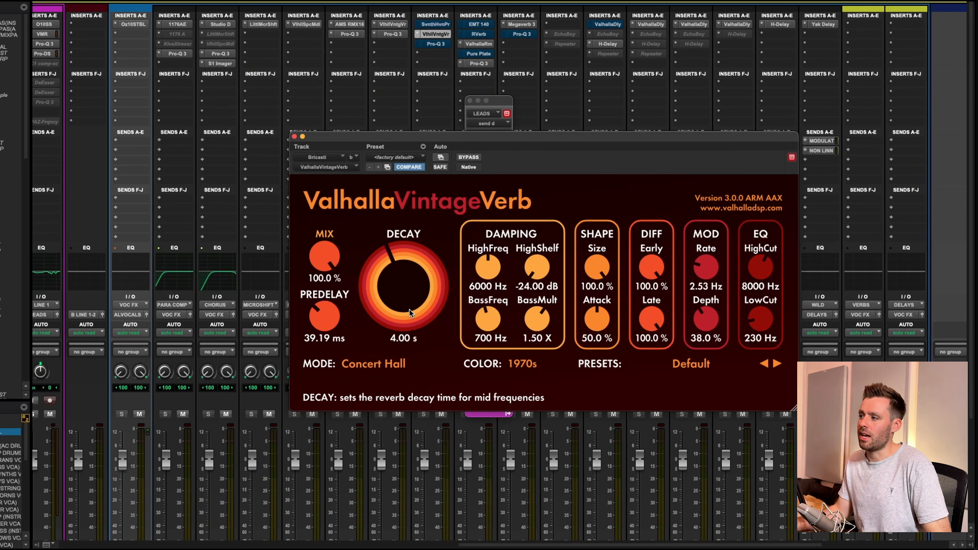
key("super+equal")
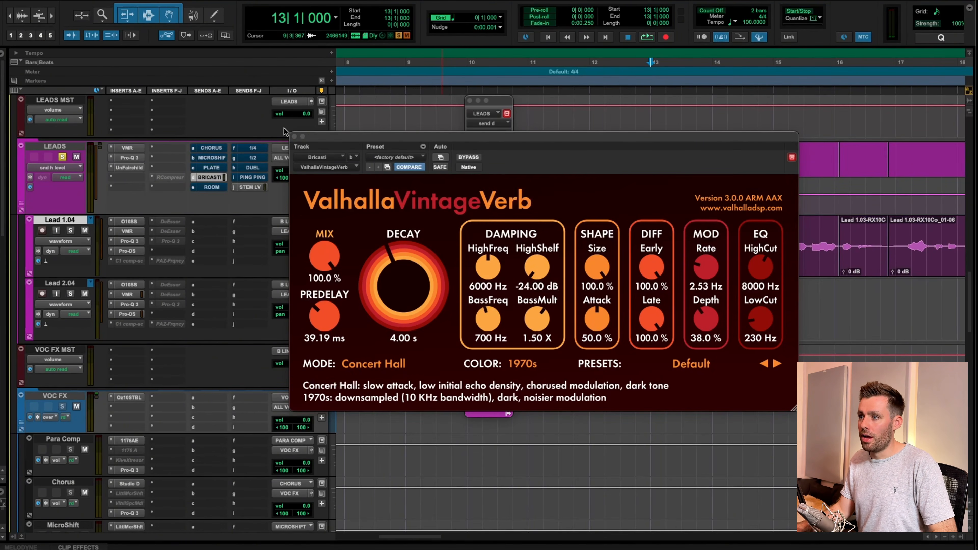
left_click(295, 136)
Zoom the timeline out to show the vocal arrangement and take the LEADS track out of solo.
key("r")
key("r")
key("r")
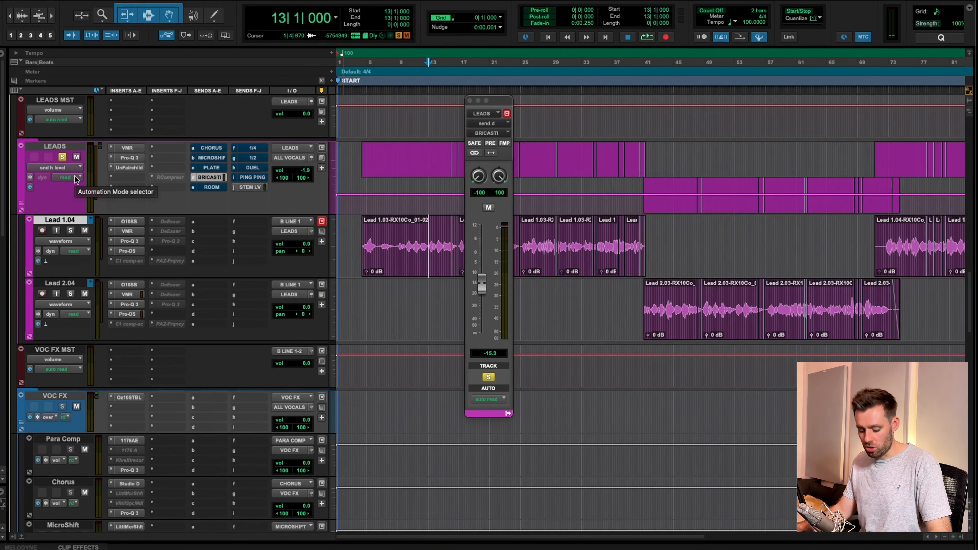
left_click(62, 155)
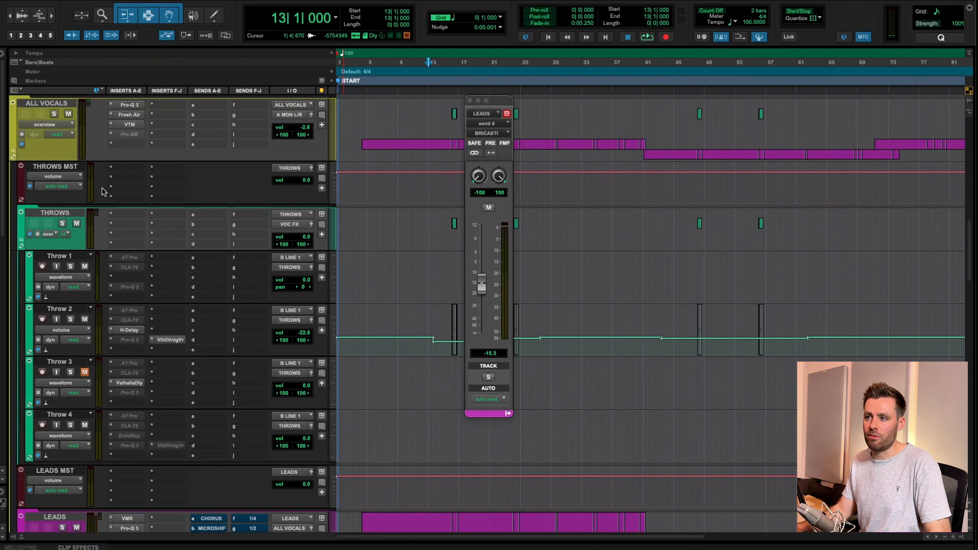
Review the Piano 1 track's Pro-Q 3, VMR, VerbSuite Classics and EffectRack inserts in turn, then close the plug-in window.
scroll(527, 284, "up", 5)
scroll(527, 283, "up", 3)
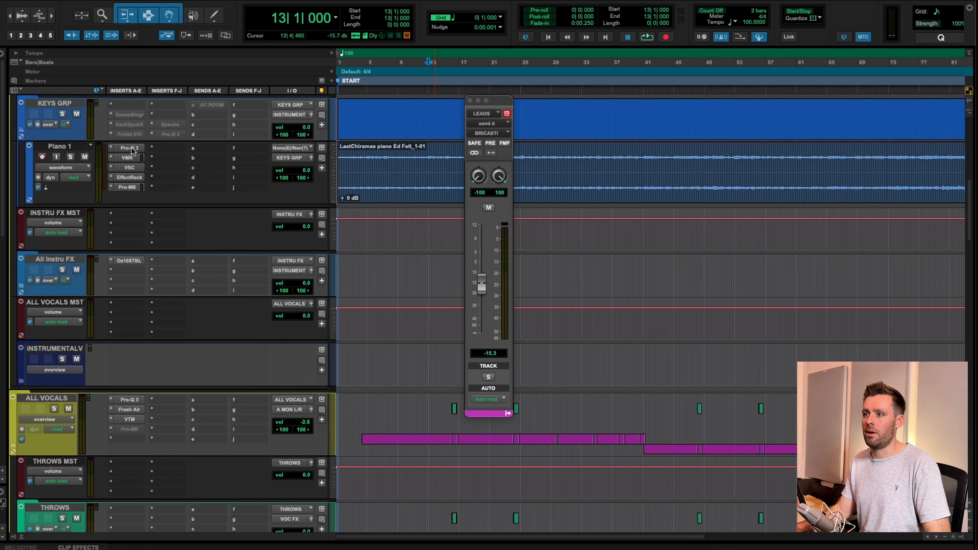
left_click(130, 148)
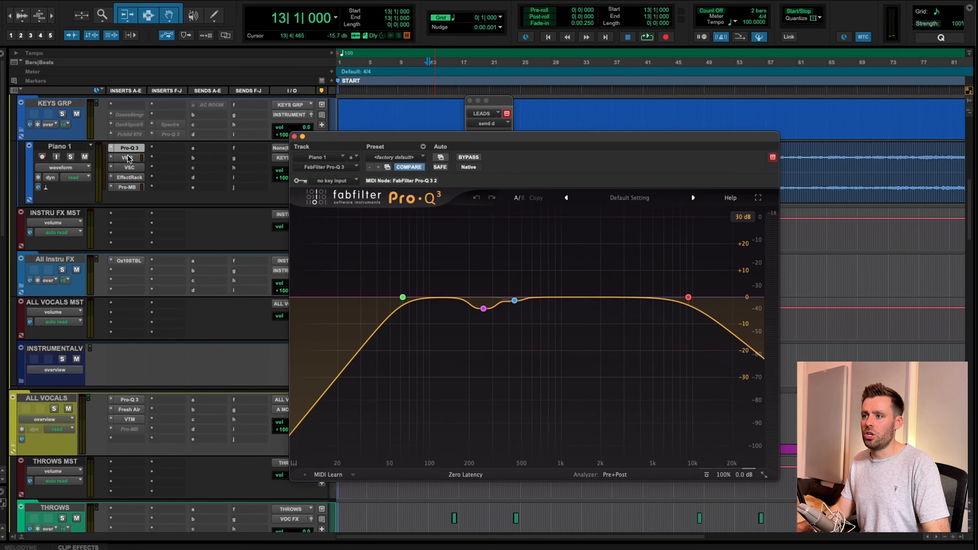
left_click(128, 158)
left_click(130, 168)
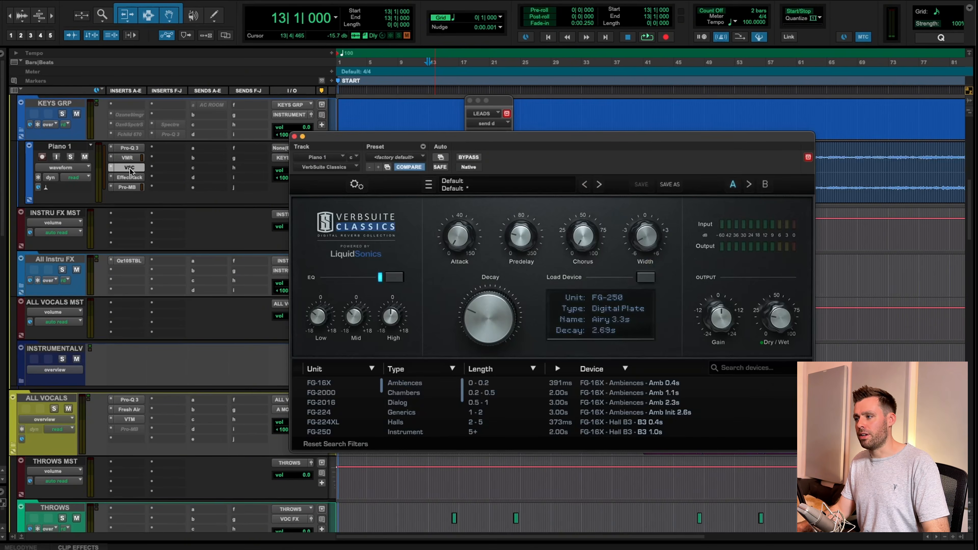
left_click(129, 176)
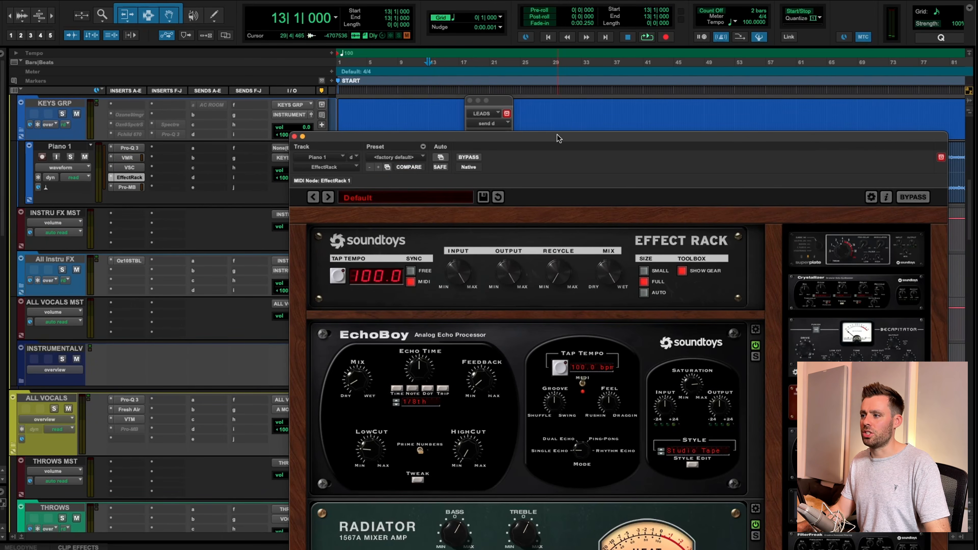
left_click_drag(559, 139, 550, 48)
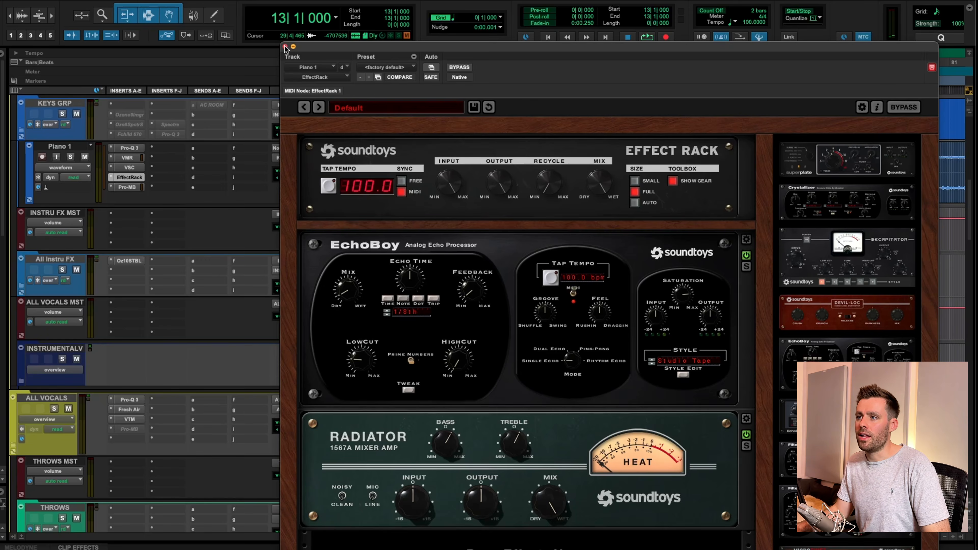
left_click(285, 46)
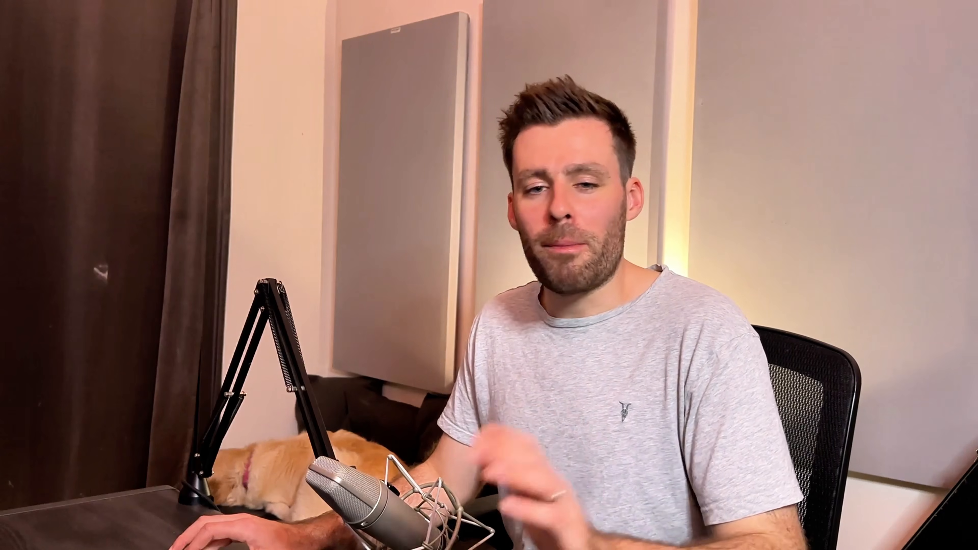